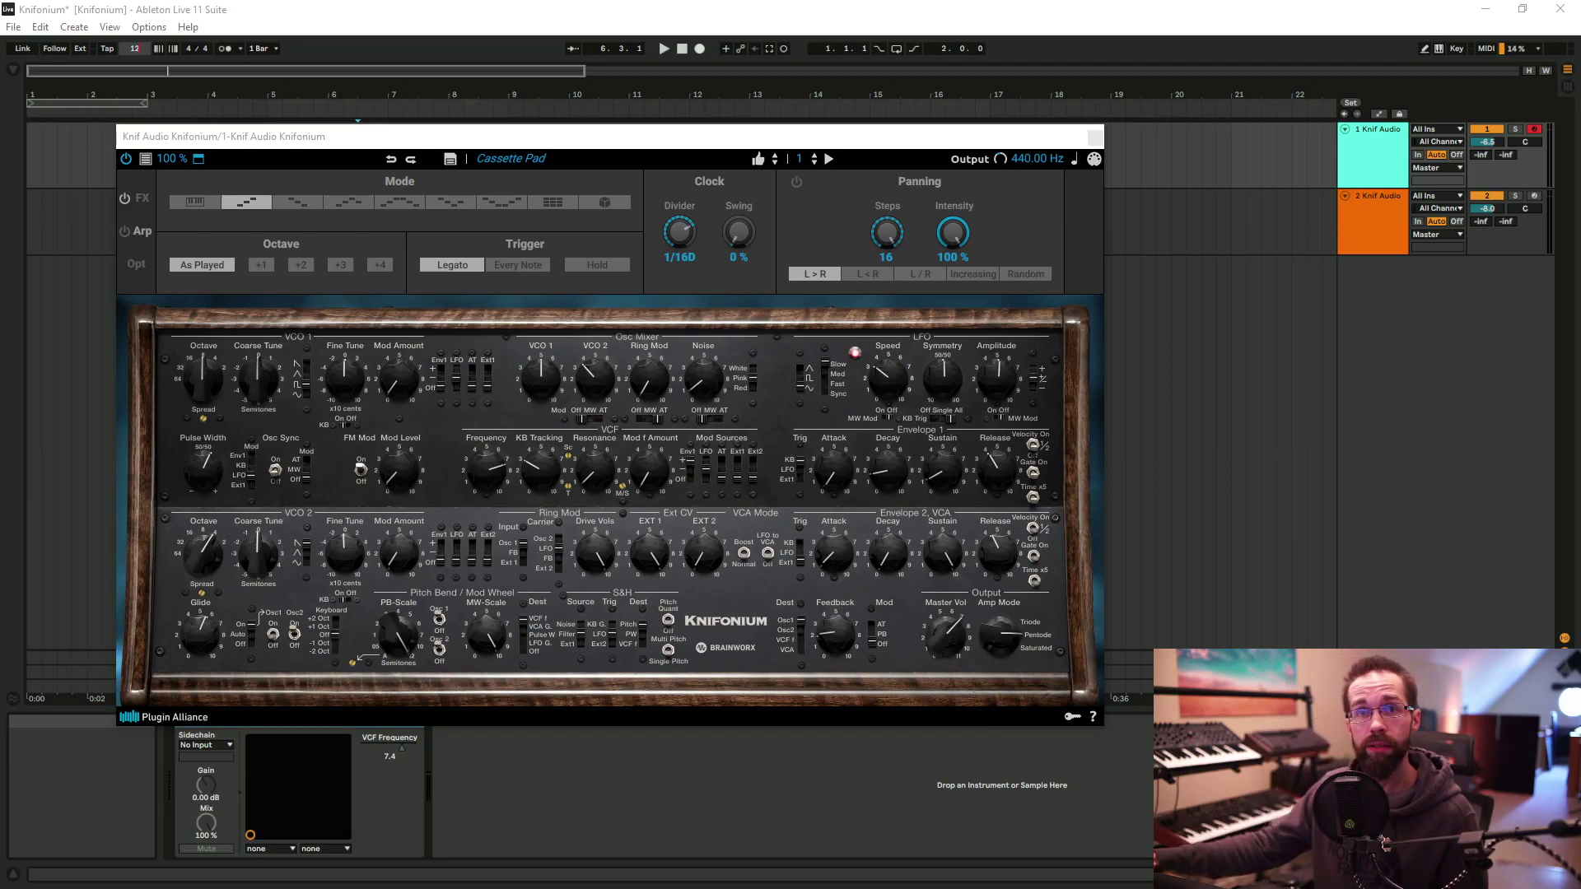
# Step: Show the Knifonium's effects section and reposition the plugin window over the arrangement
pyautogui.click(143, 199)
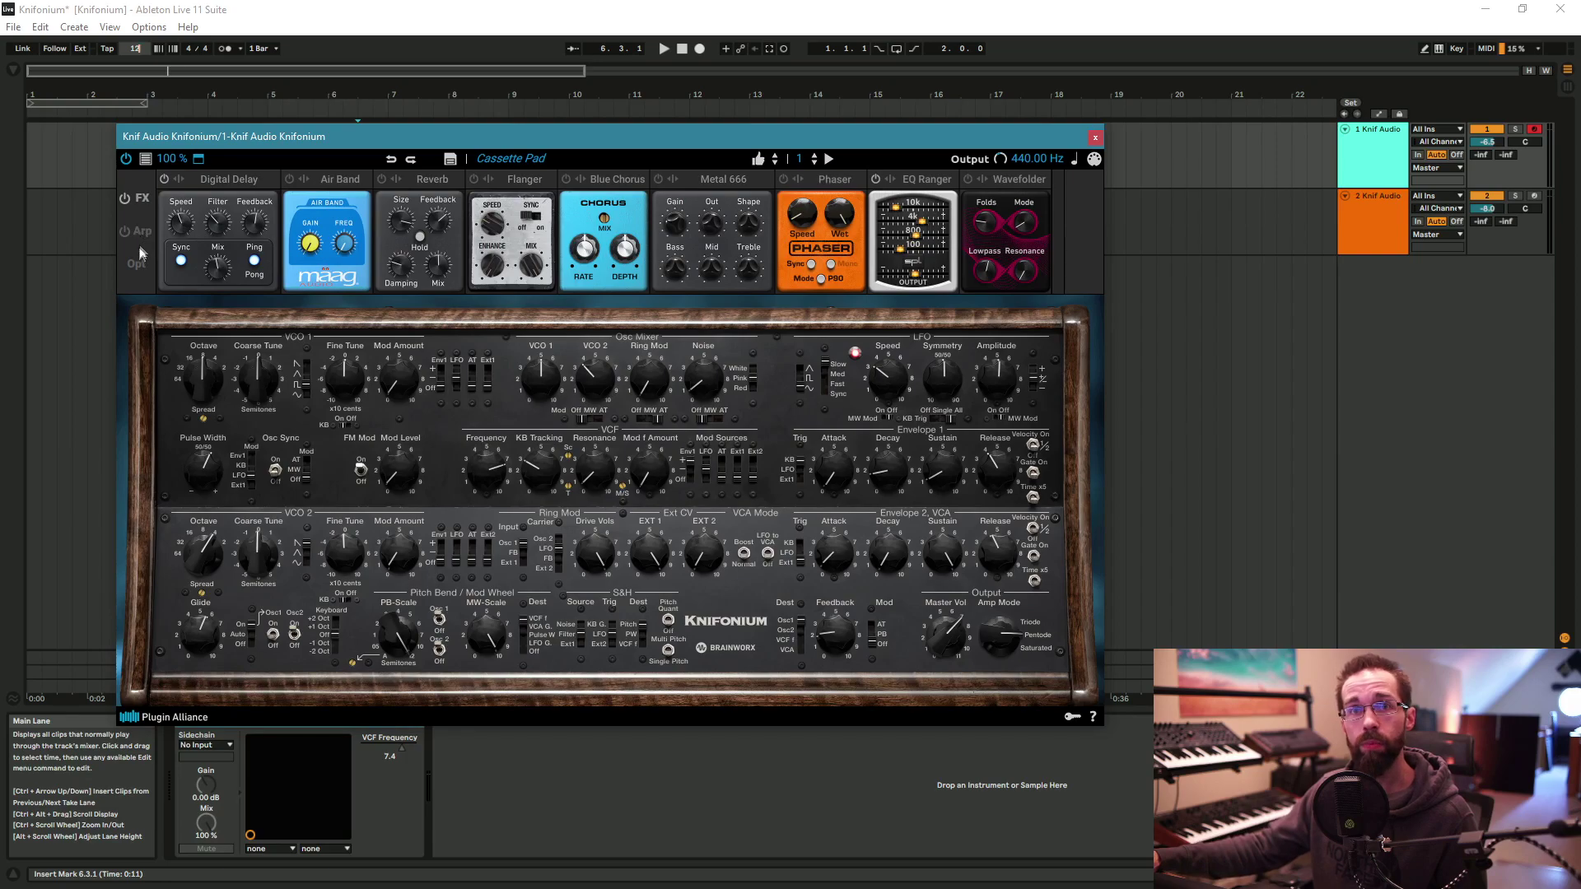
pyautogui.moveTo(689, 137); pyautogui.dragTo(694, 137)
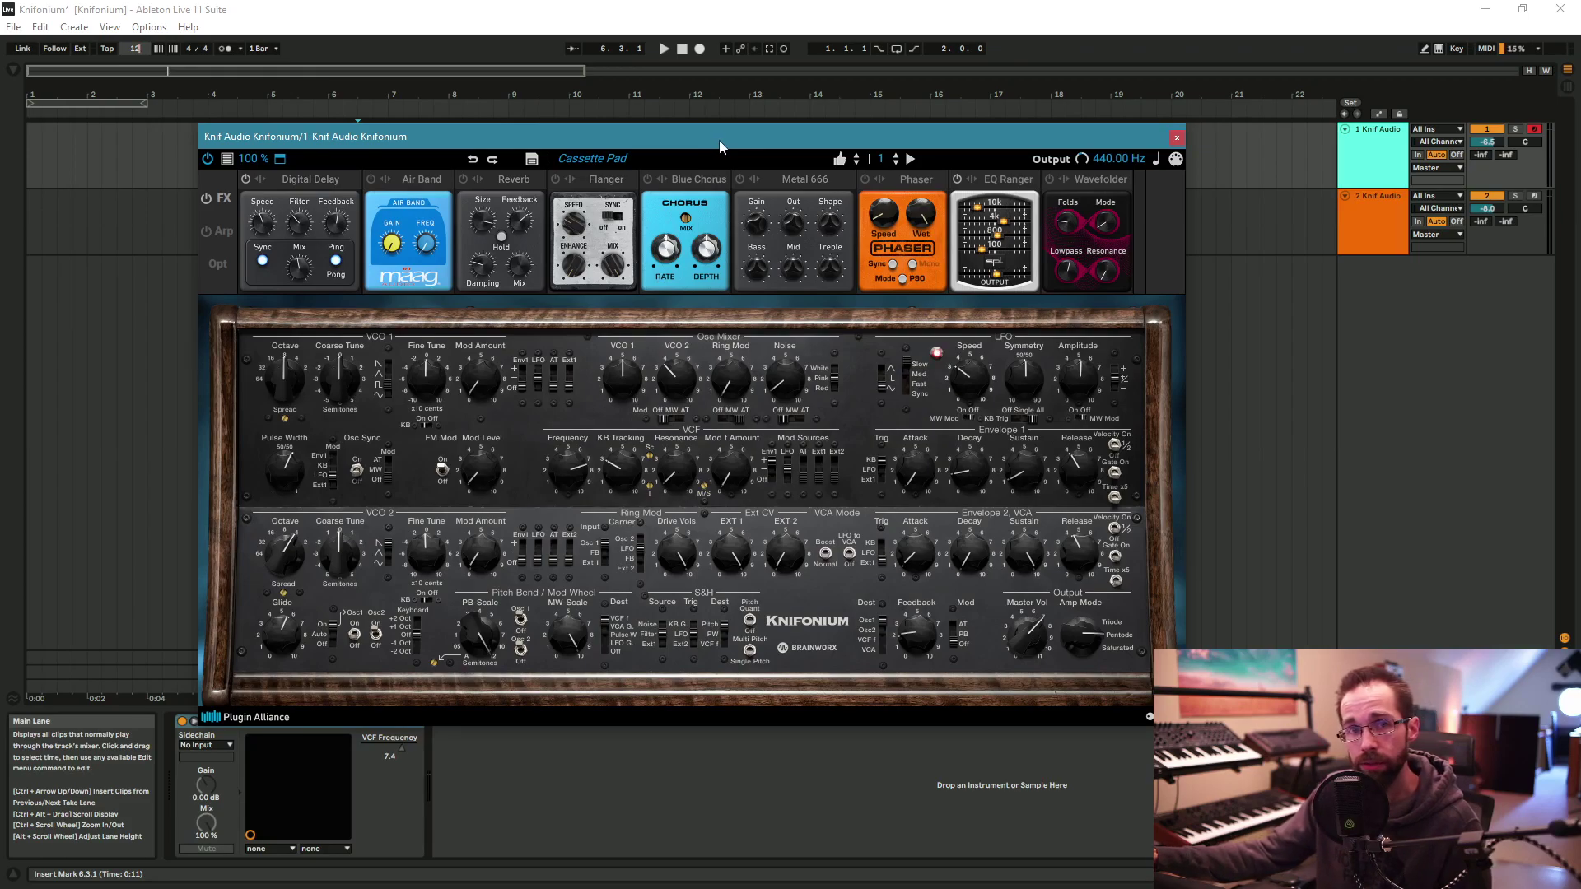
pyautogui.moveTo(720, 141); pyautogui.dragTo(667, 147)
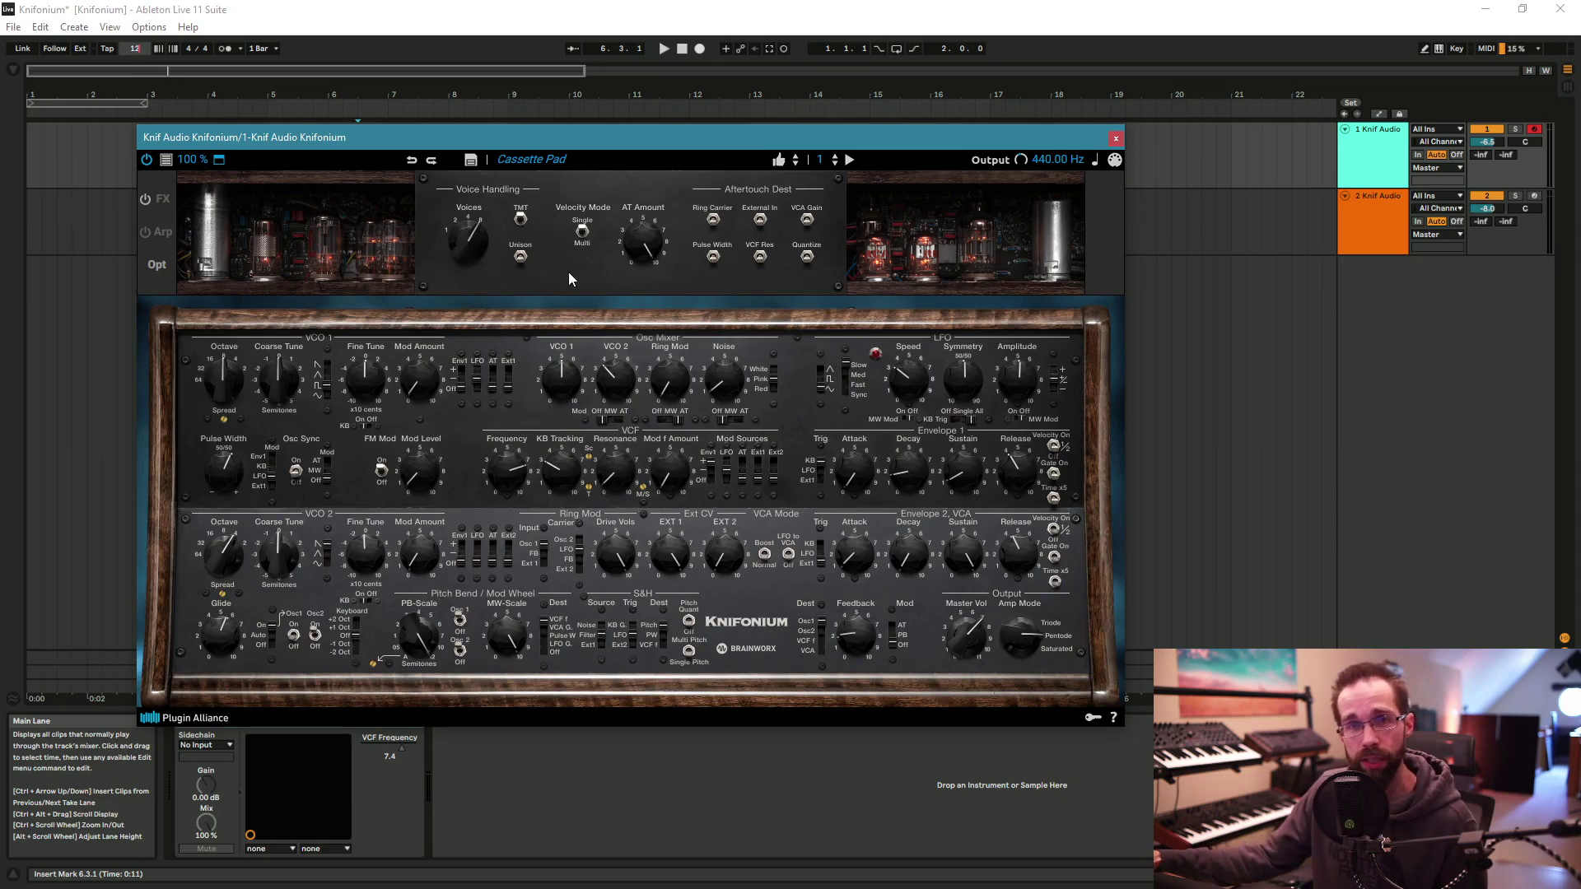
pyautogui.moveTo(698, 150)
pyautogui.mouseDown()
pyautogui.moveTo(834, 154)
pyautogui.moveTo(725, 154)
pyautogui.mouseUp()
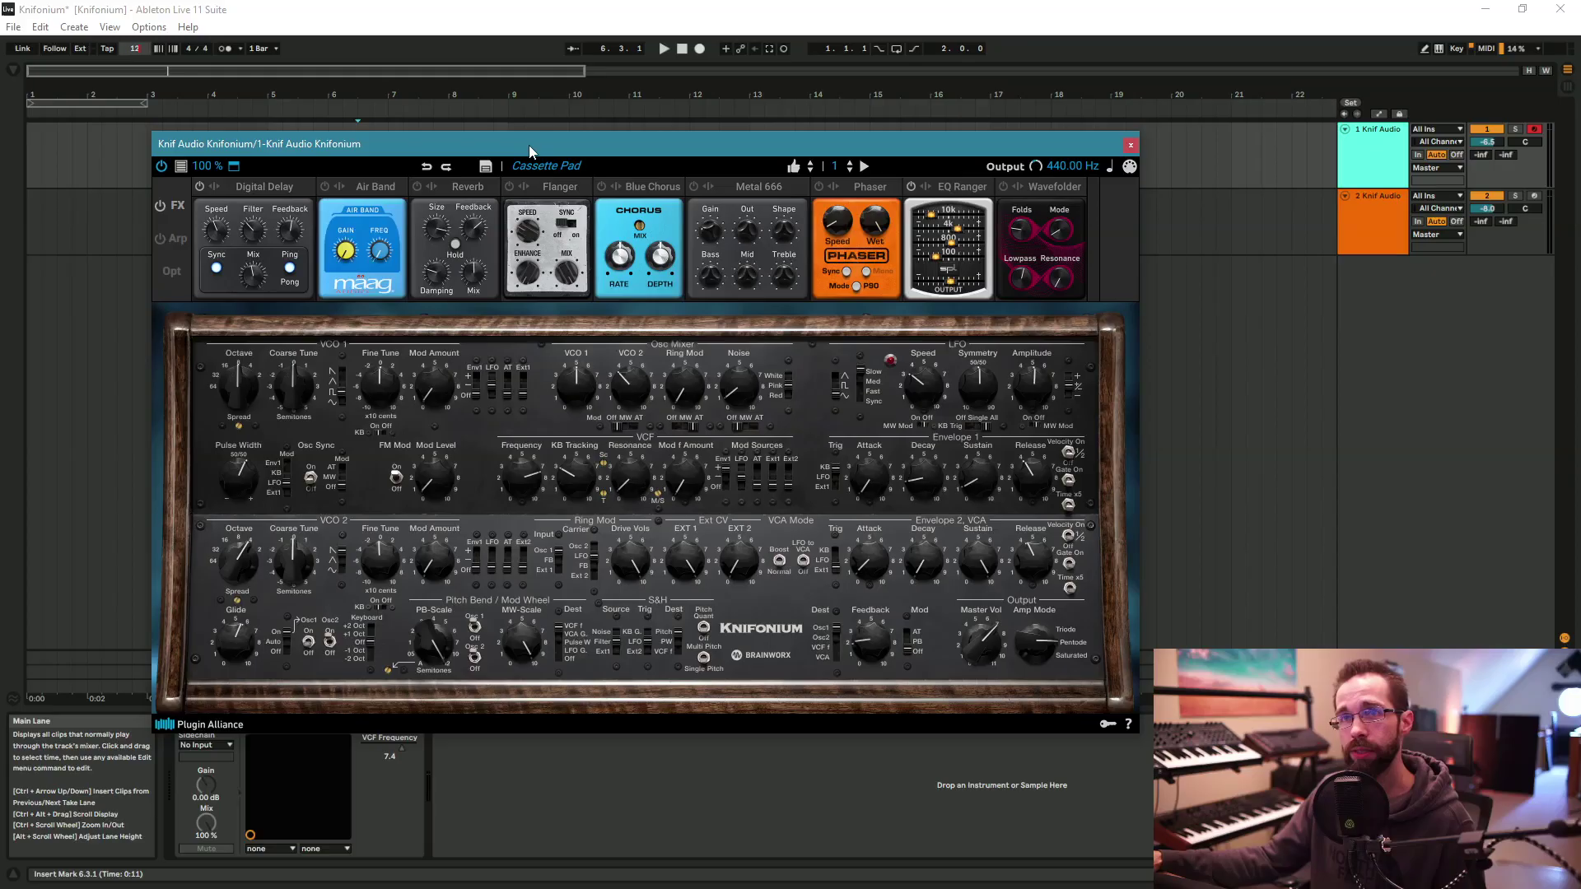
pyautogui.moveTo(541, 140); pyautogui.dragTo(513, 153)
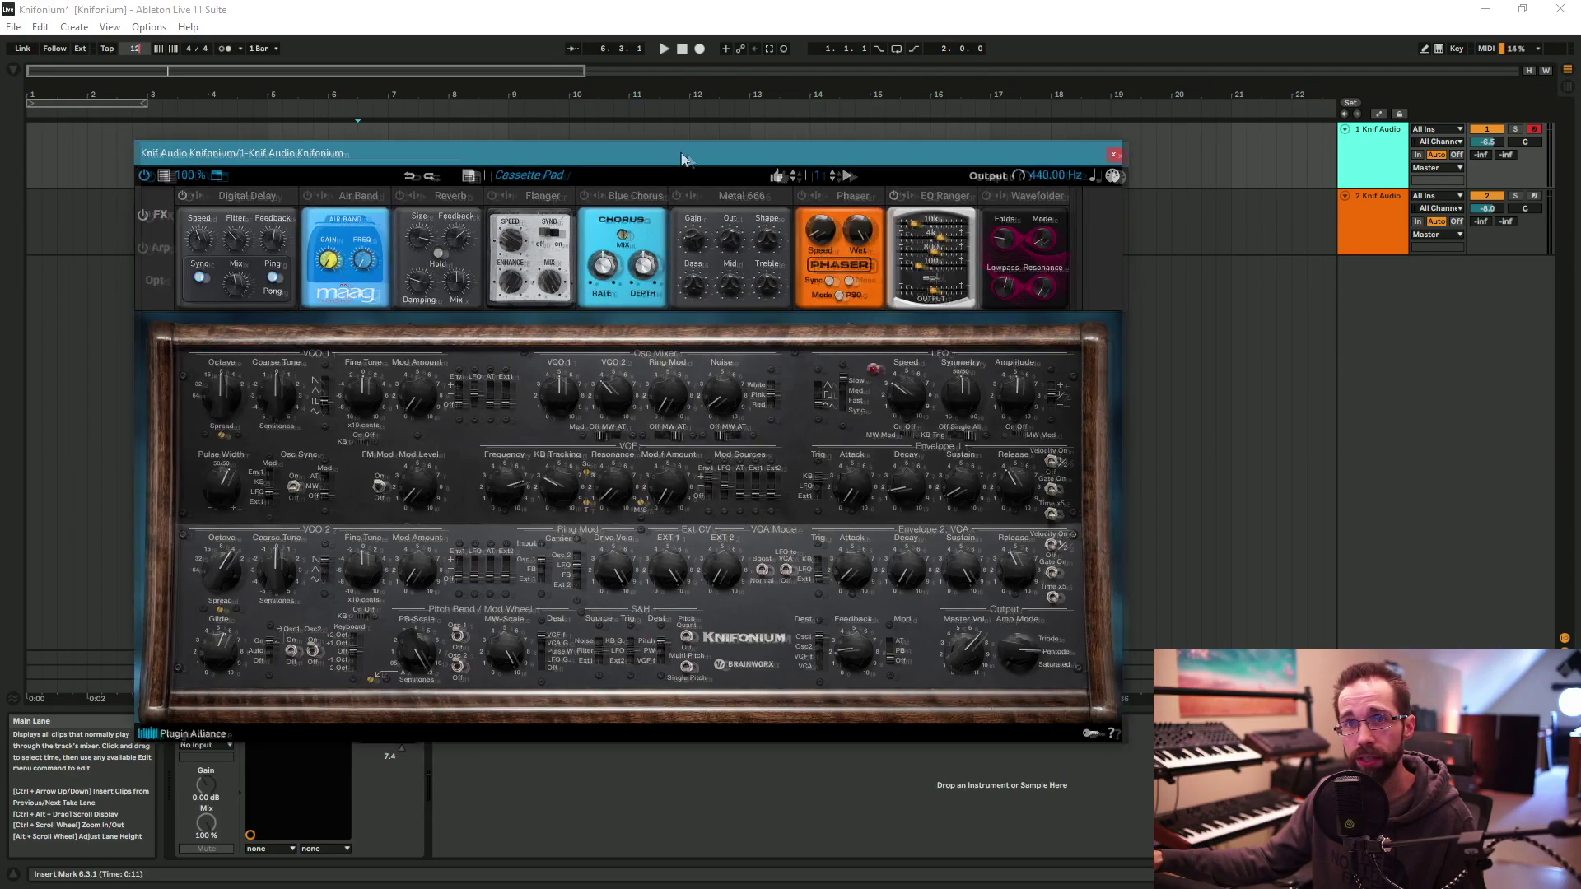
# Step: Browse the preset categories, such as Flute, and close the list without loading another preset
pyautogui.click(541, 177)
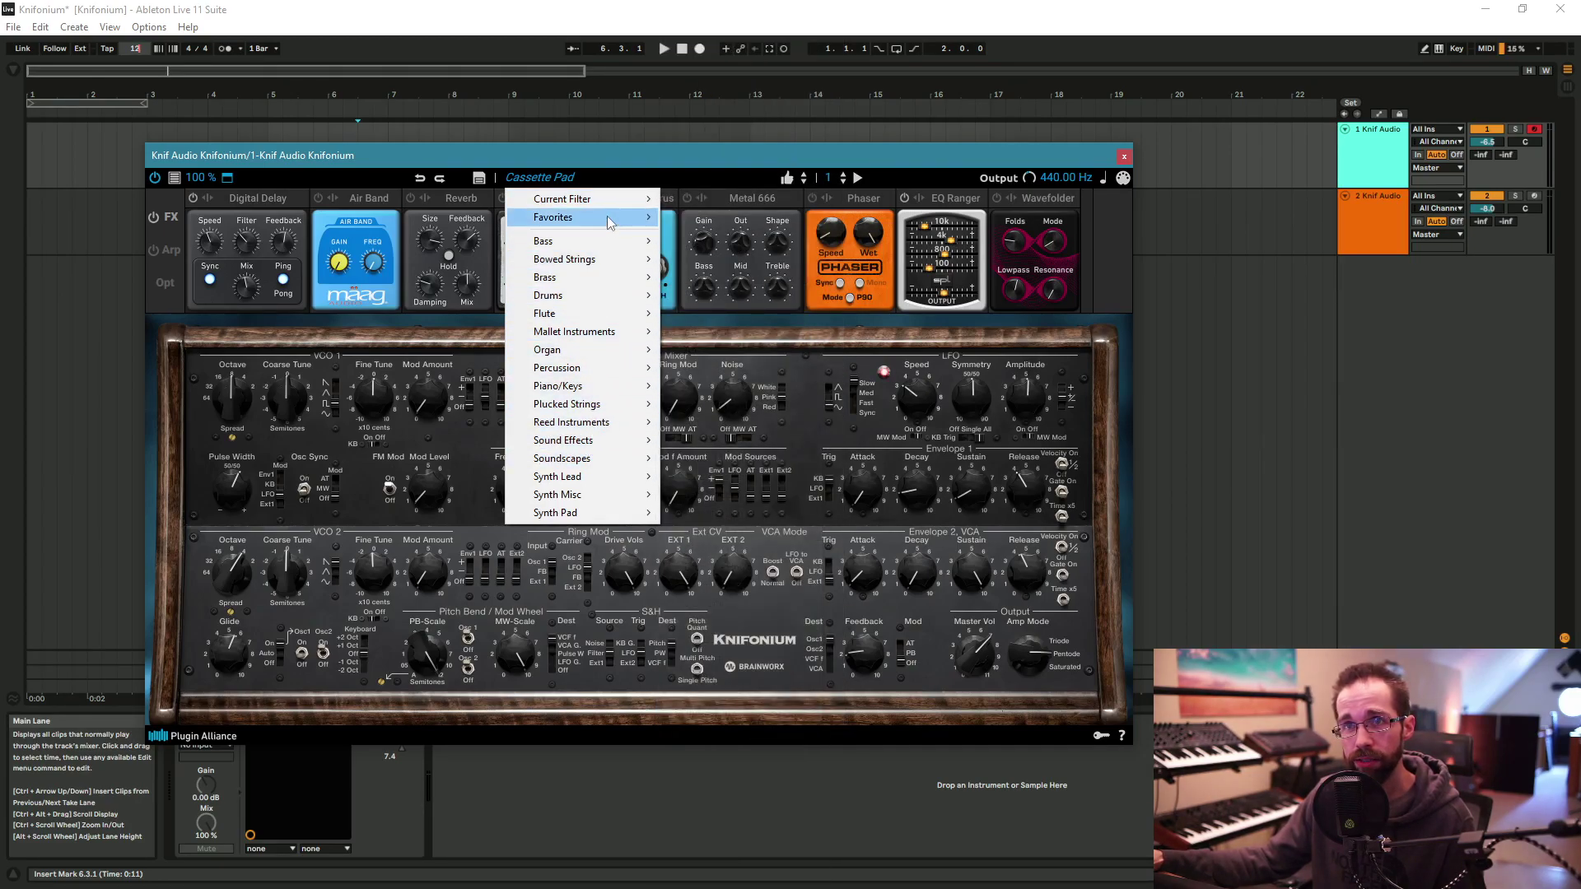
pyautogui.moveTo(592, 338)
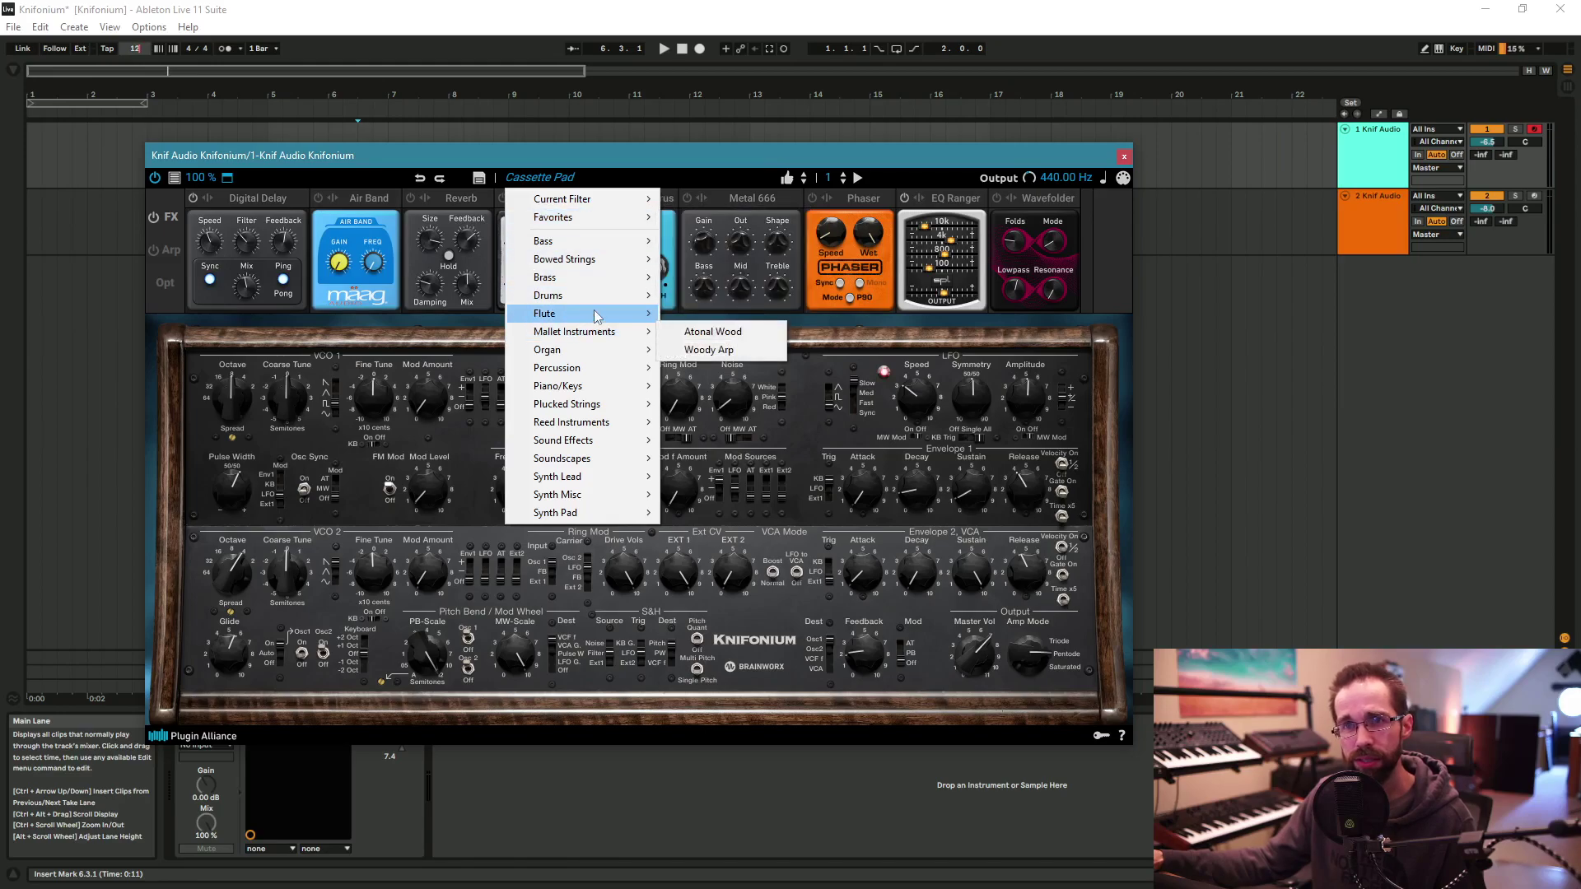
pyautogui.click(661, 164)
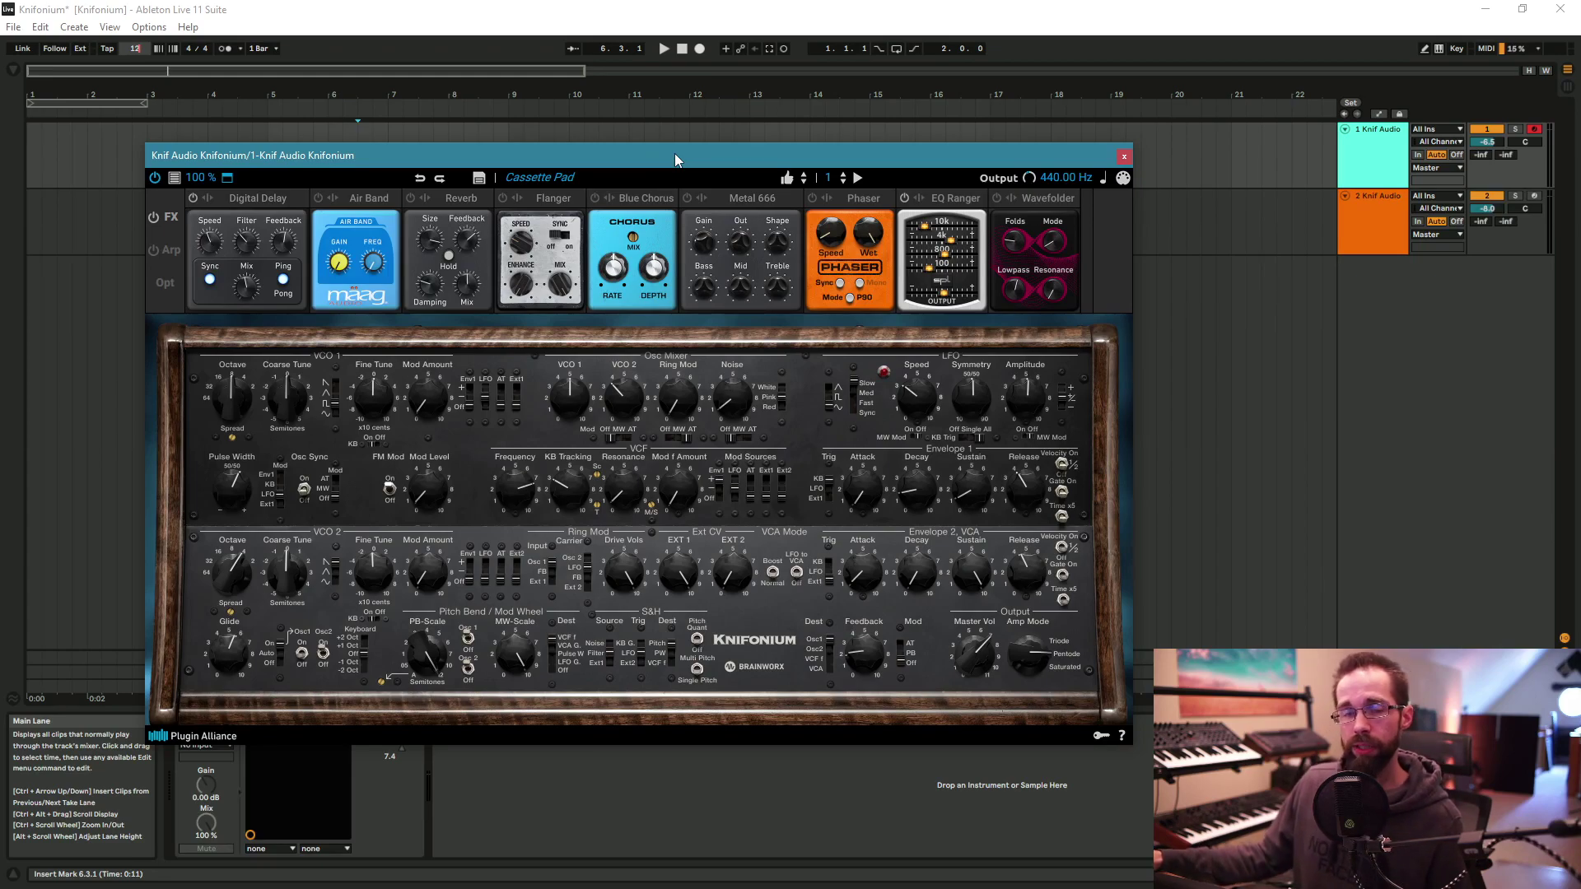
# Step: Try a different FM Mod Level on VCO 1
pyautogui.moveTo(675, 153); pyautogui.dragTo(660, 154)
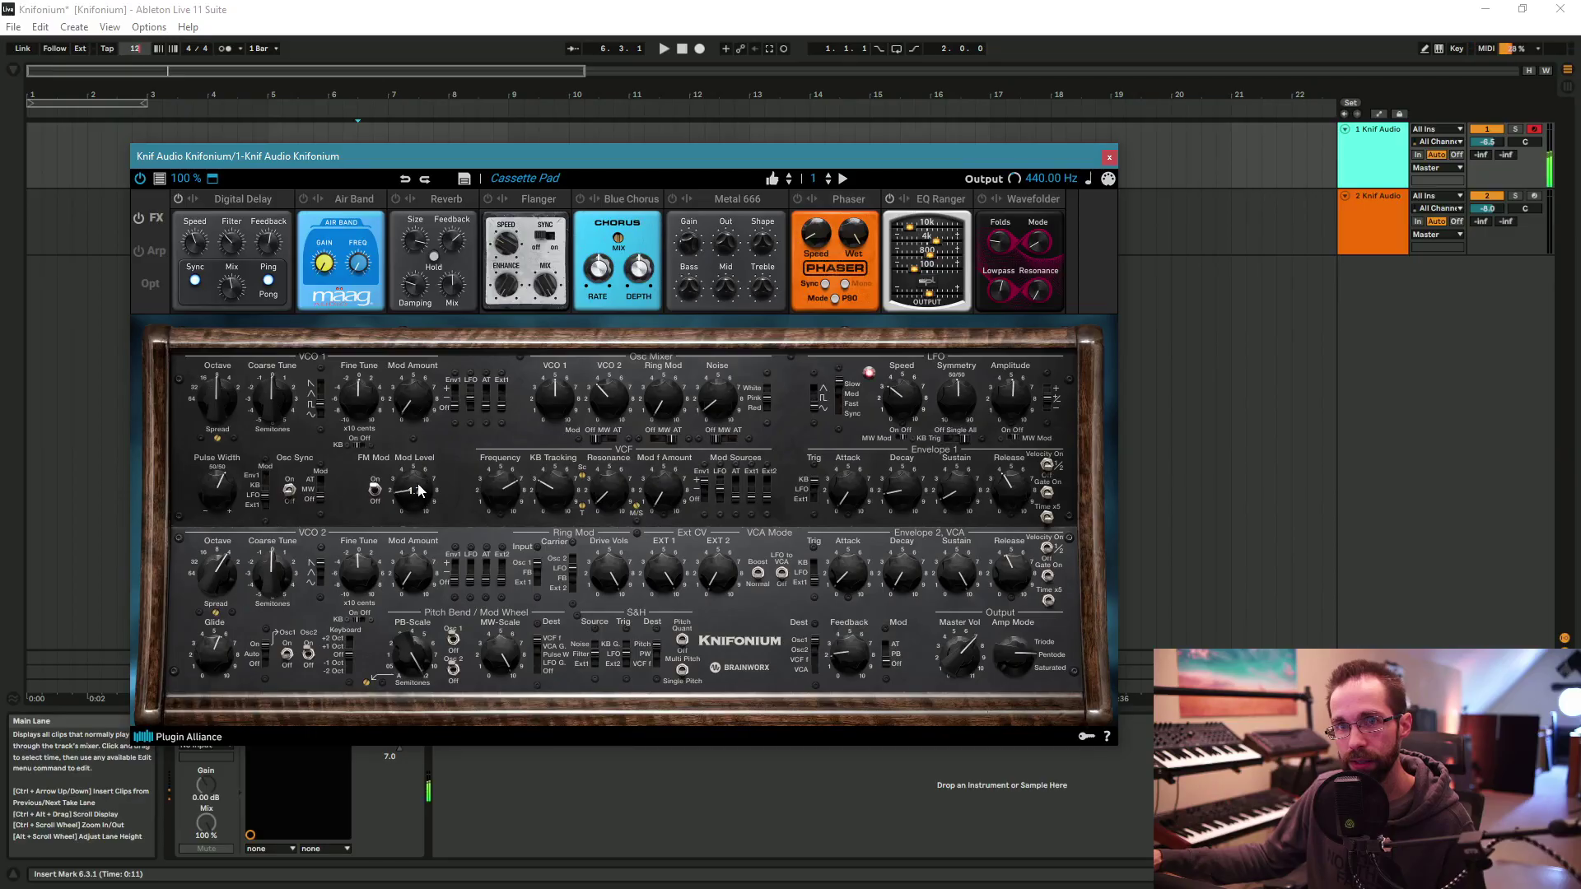
pyautogui.moveTo(417, 485)
pyautogui.mouseDown()
pyautogui.moveTo(424, 403)
pyautogui.moveTo(417, 507)
pyautogui.mouseUp()
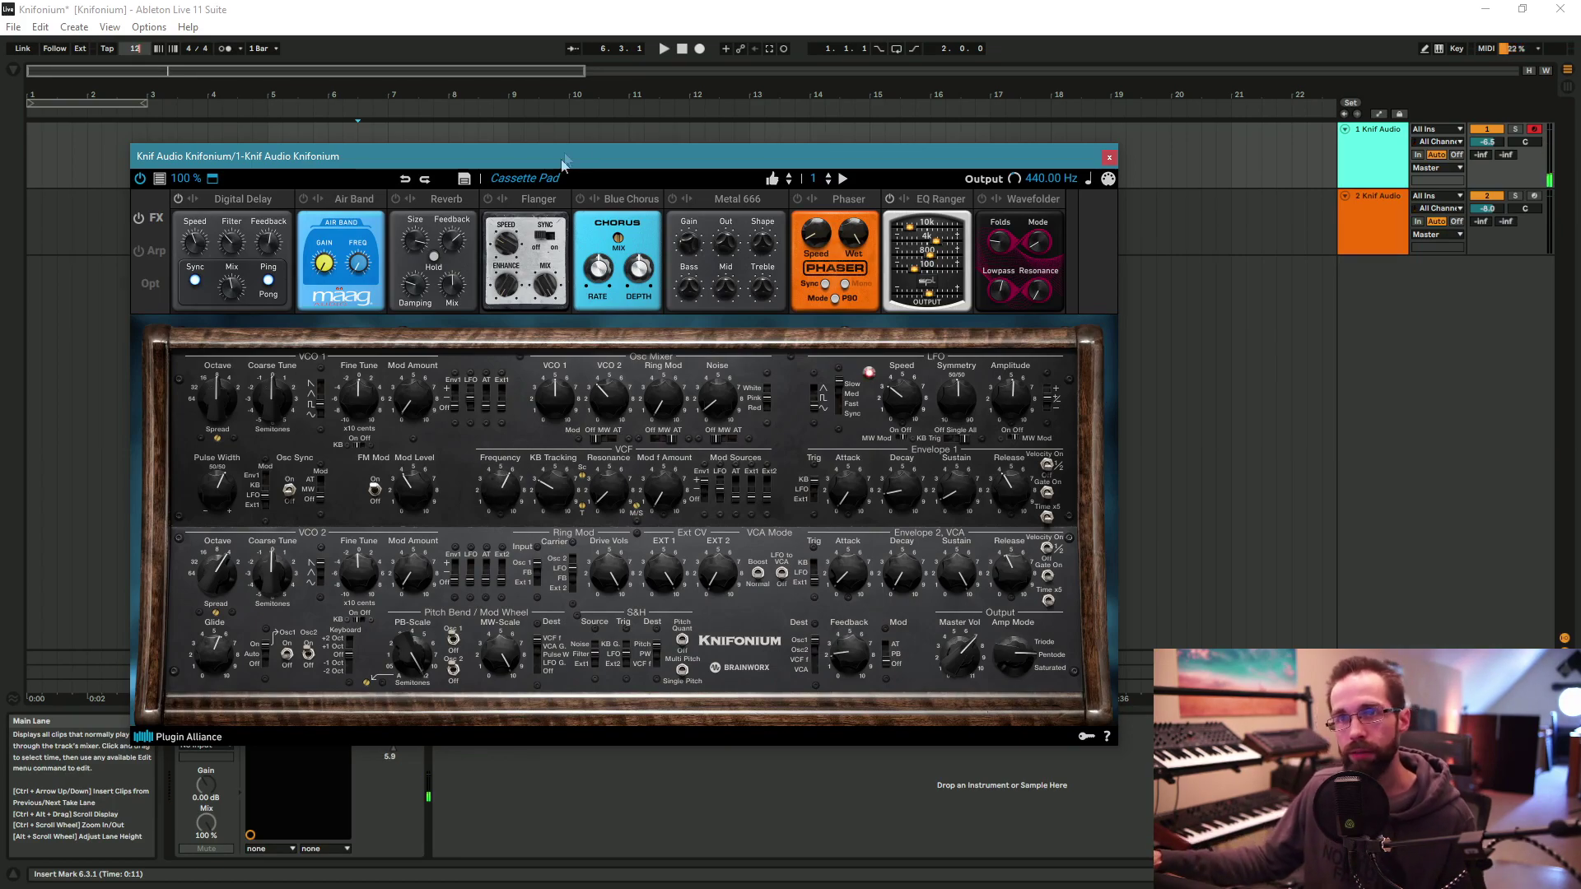
pyautogui.moveTo(603, 157); pyautogui.dragTo(754, 167)
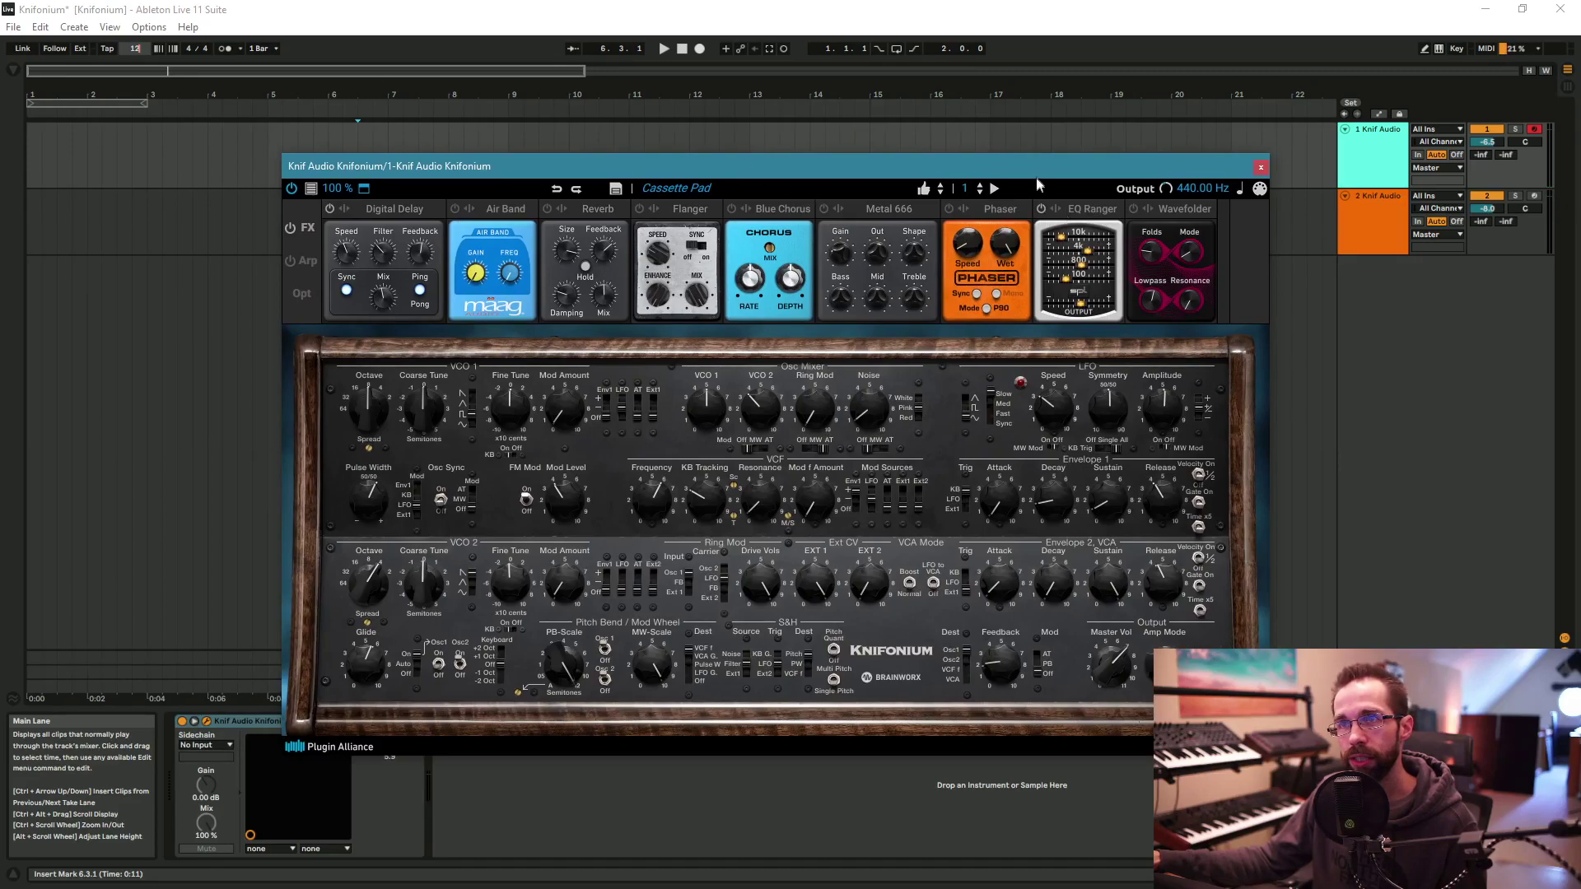
pyautogui.moveTo(1038, 168); pyautogui.dragTo(1028, 168)
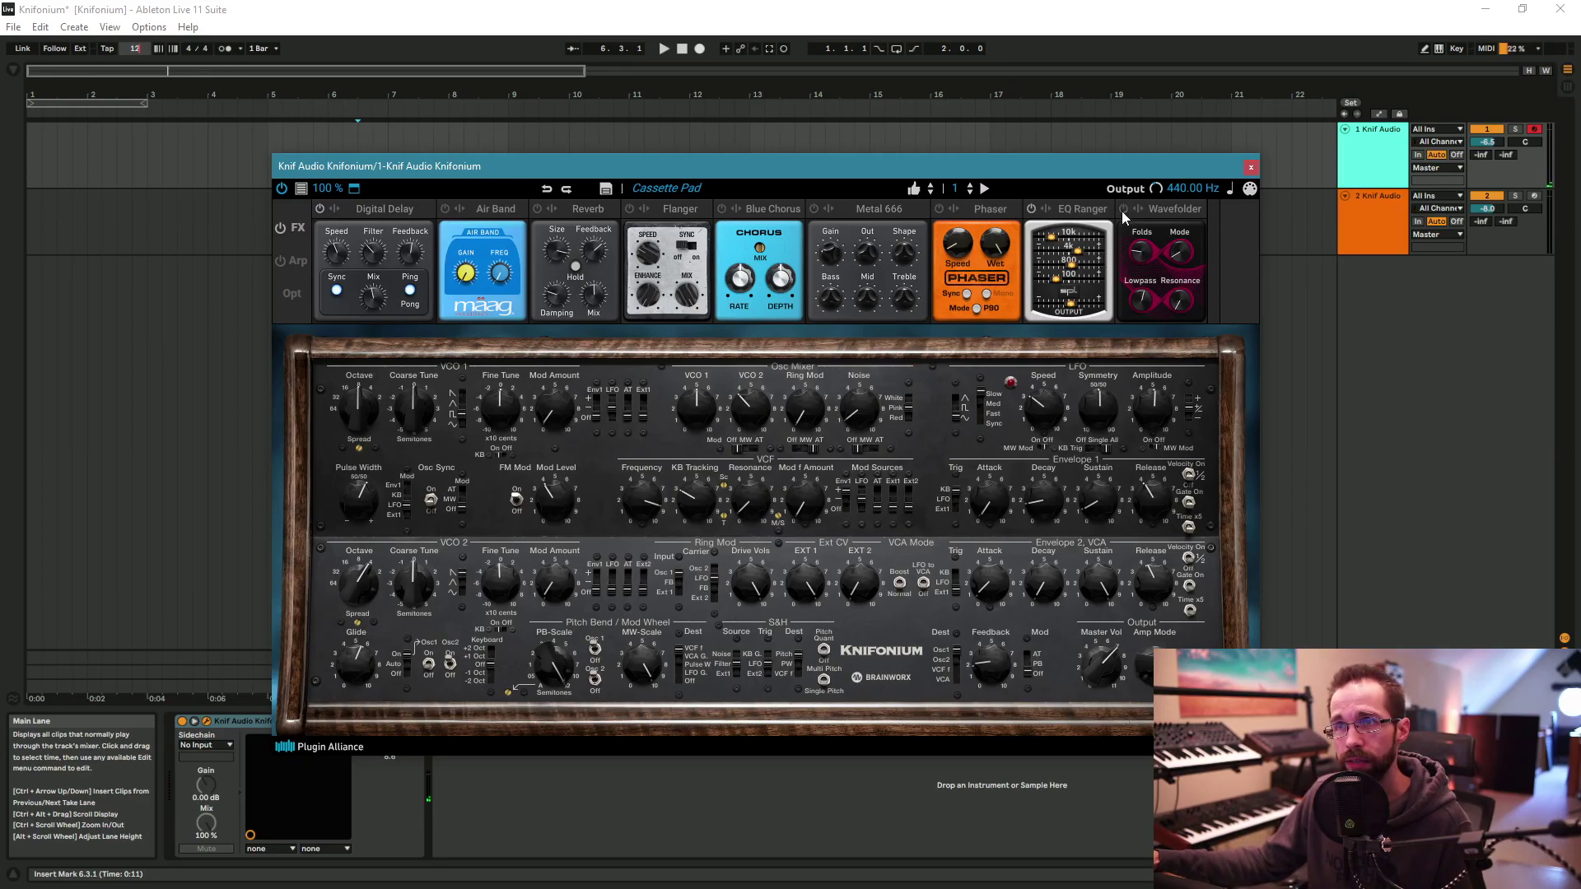
pyautogui.moveTo(772, 165); pyautogui.dragTo(641, 163)
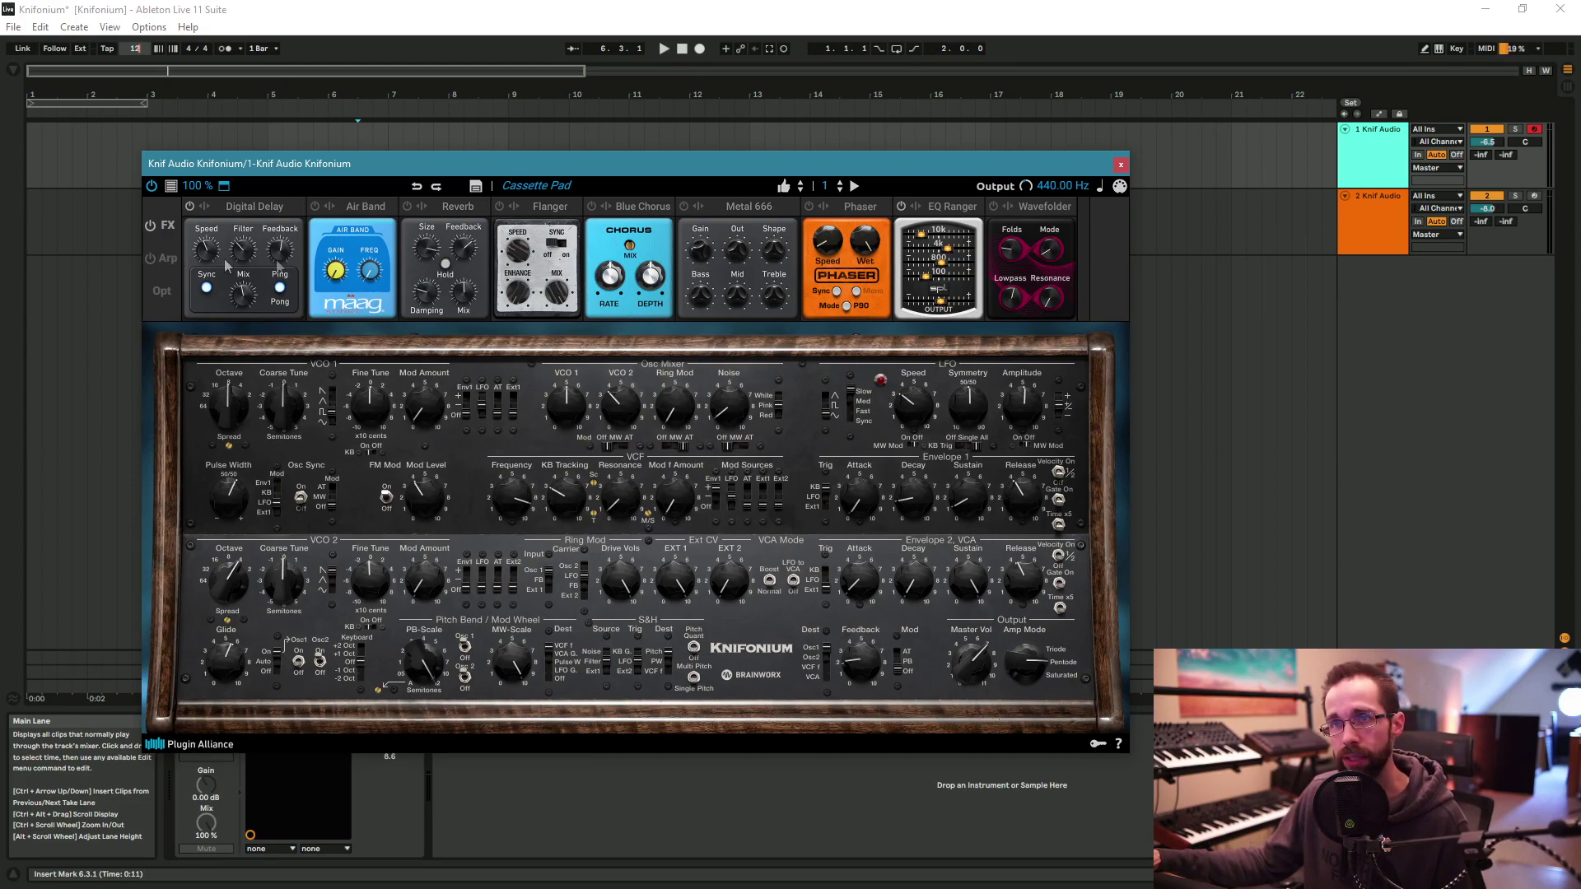
pyautogui.moveTo(560, 163); pyautogui.dragTo(538, 156)
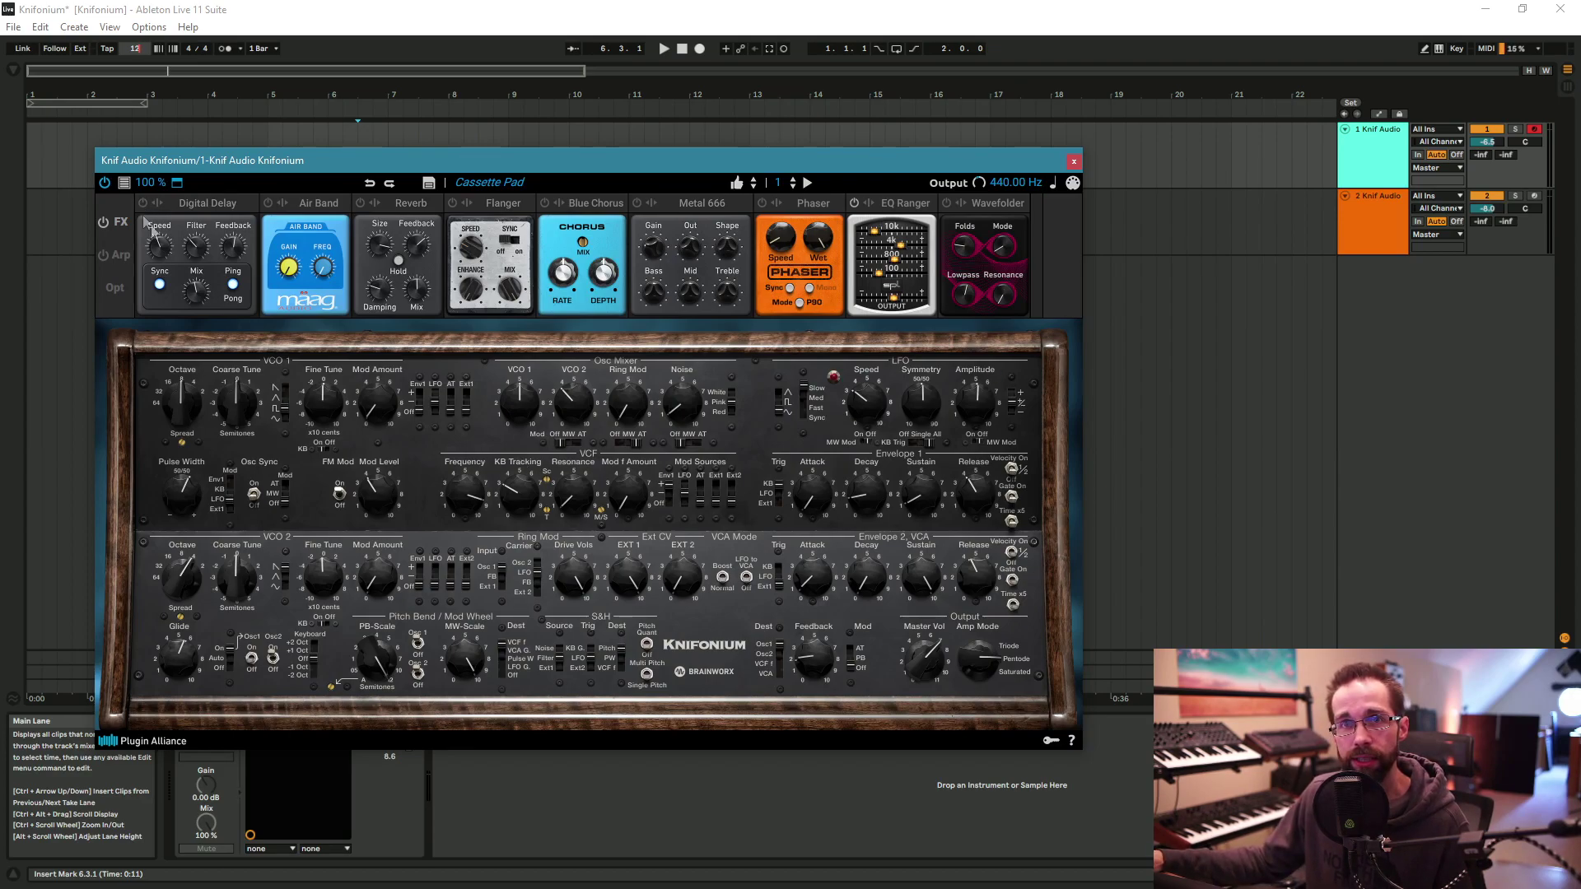
# Step: Rebalance the VCO 1 and VCO 2 levels in the oscillator mixer
pyautogui.moveTo(520, 399)
pyautogui.mouseDown()
pyautogui.moveTo(526, 290)
pyautogui.moveTo(528, 416)
pyautogui.mouseUp()
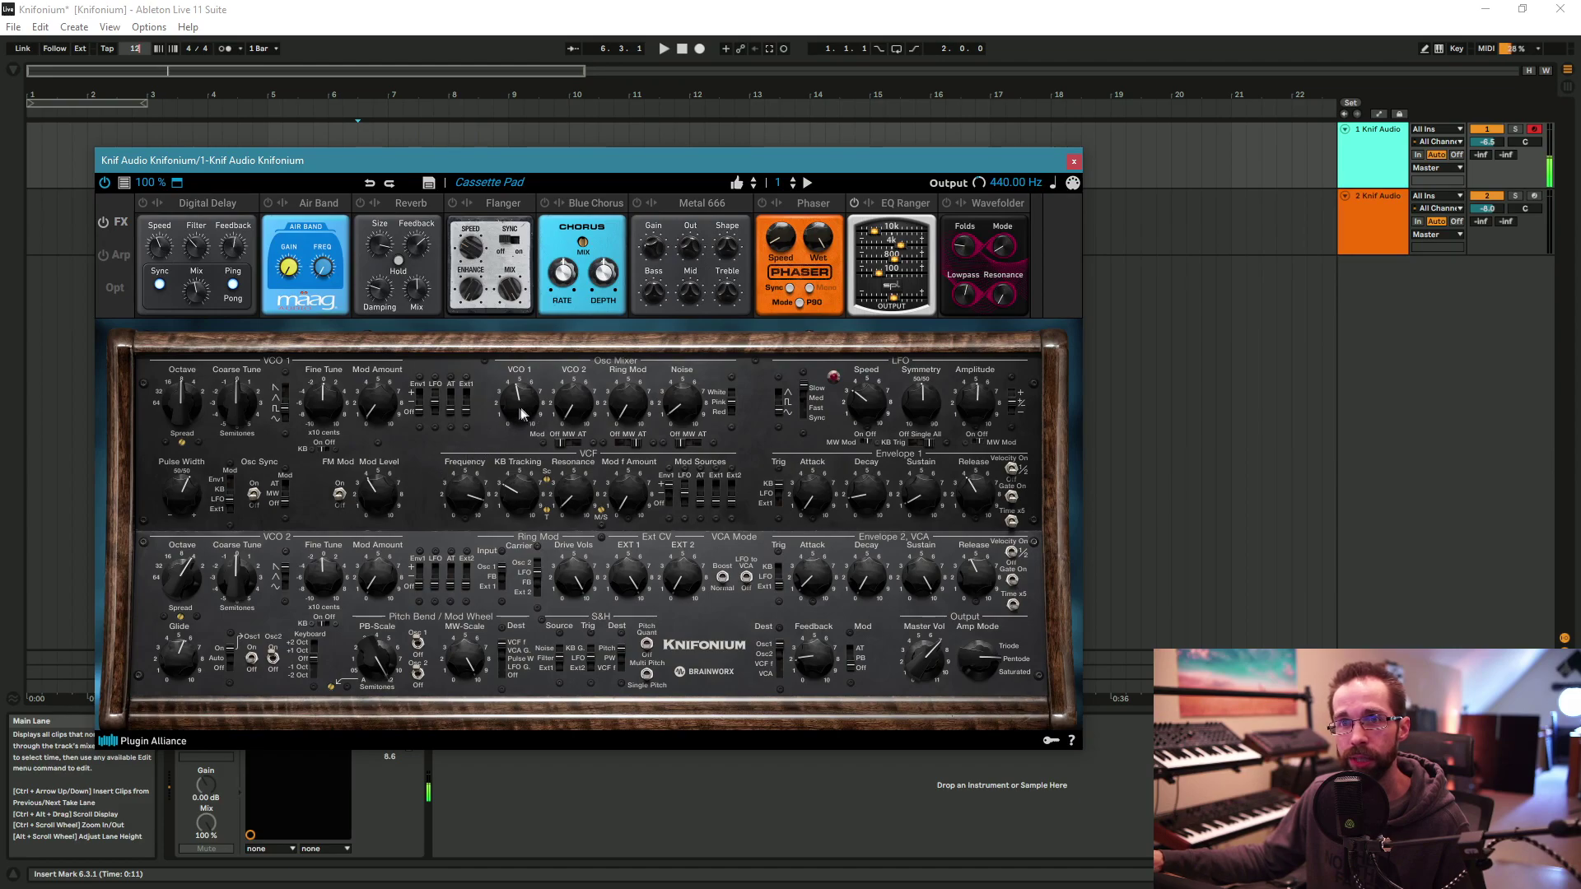
pyautogui.moveTo(520, 408); pyautogui.dragTo(527, 333)
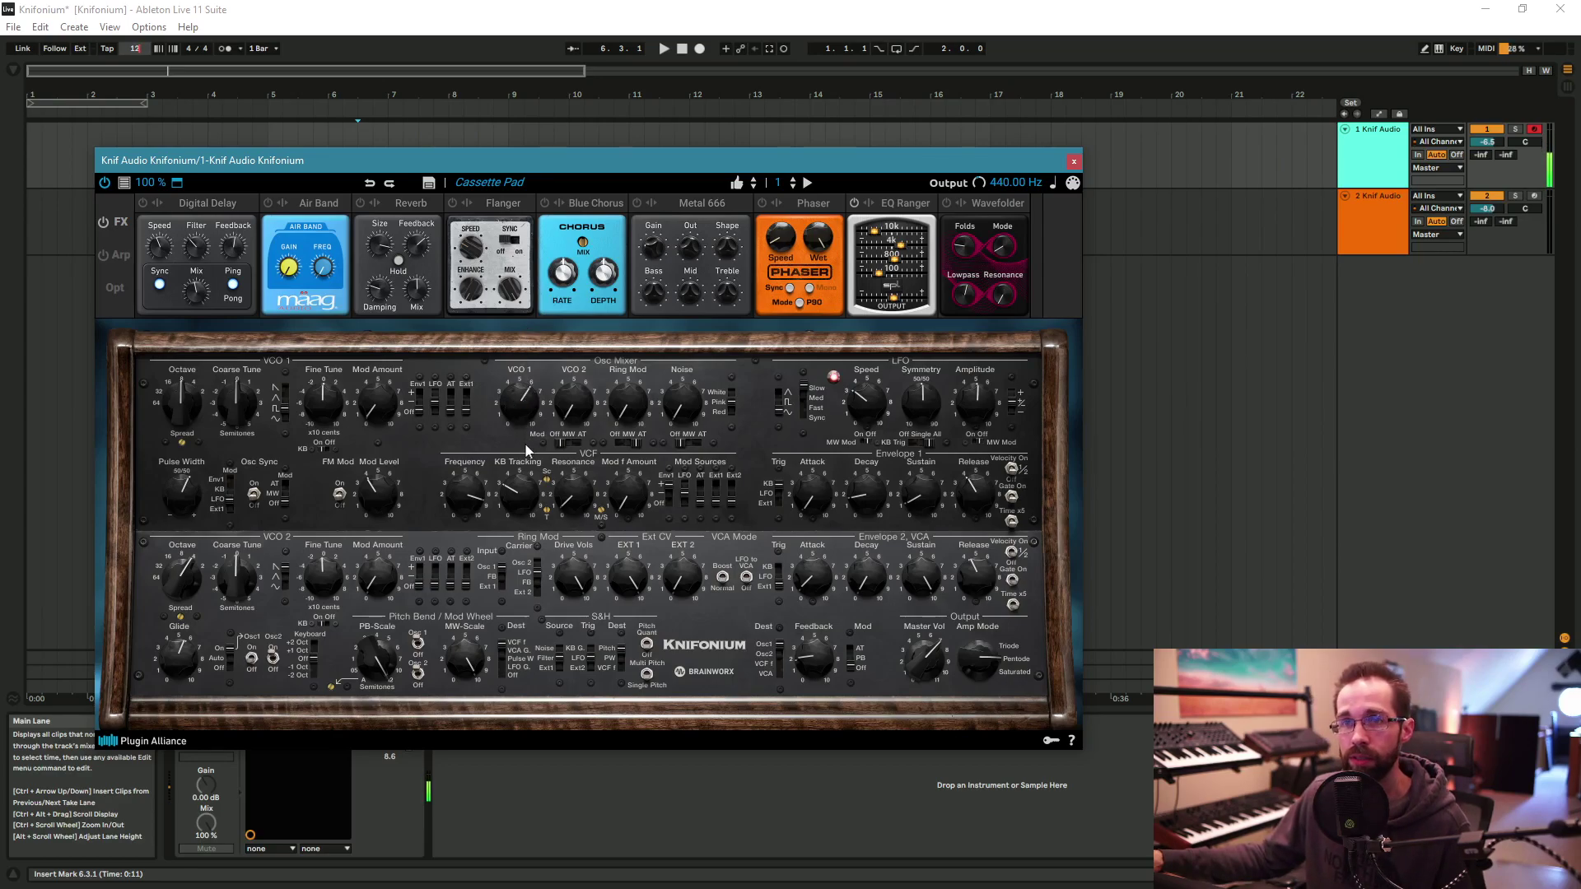
pyautogui.moveTo(574, 415); pyautogui.dragTo(534, 353)
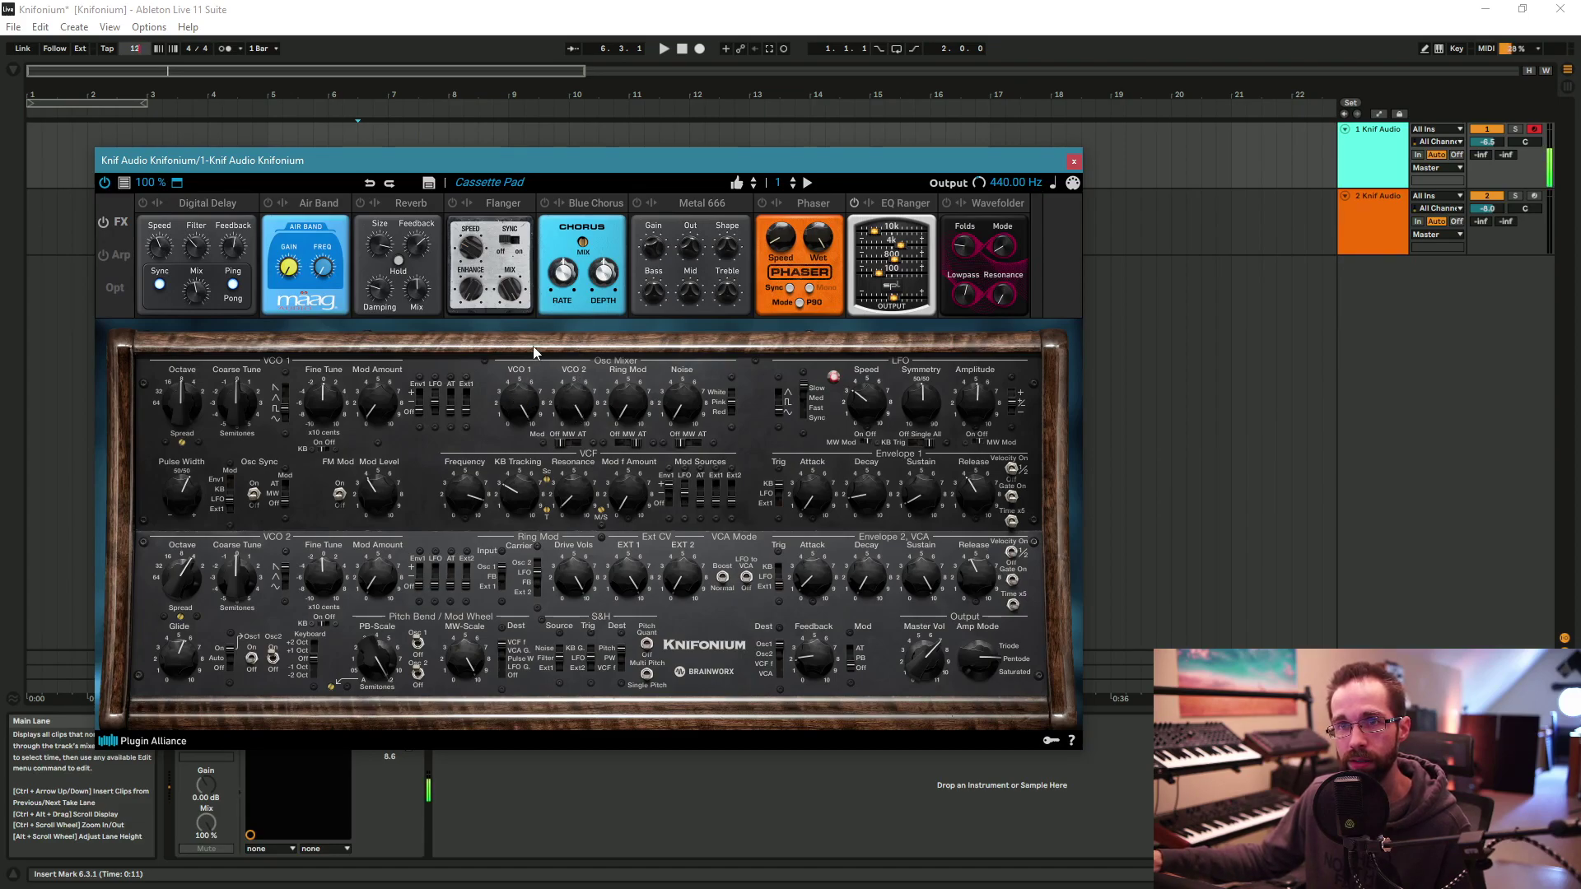
pyautogui.moveTo(521, 403); pyautogui.dragTo(574, 434)
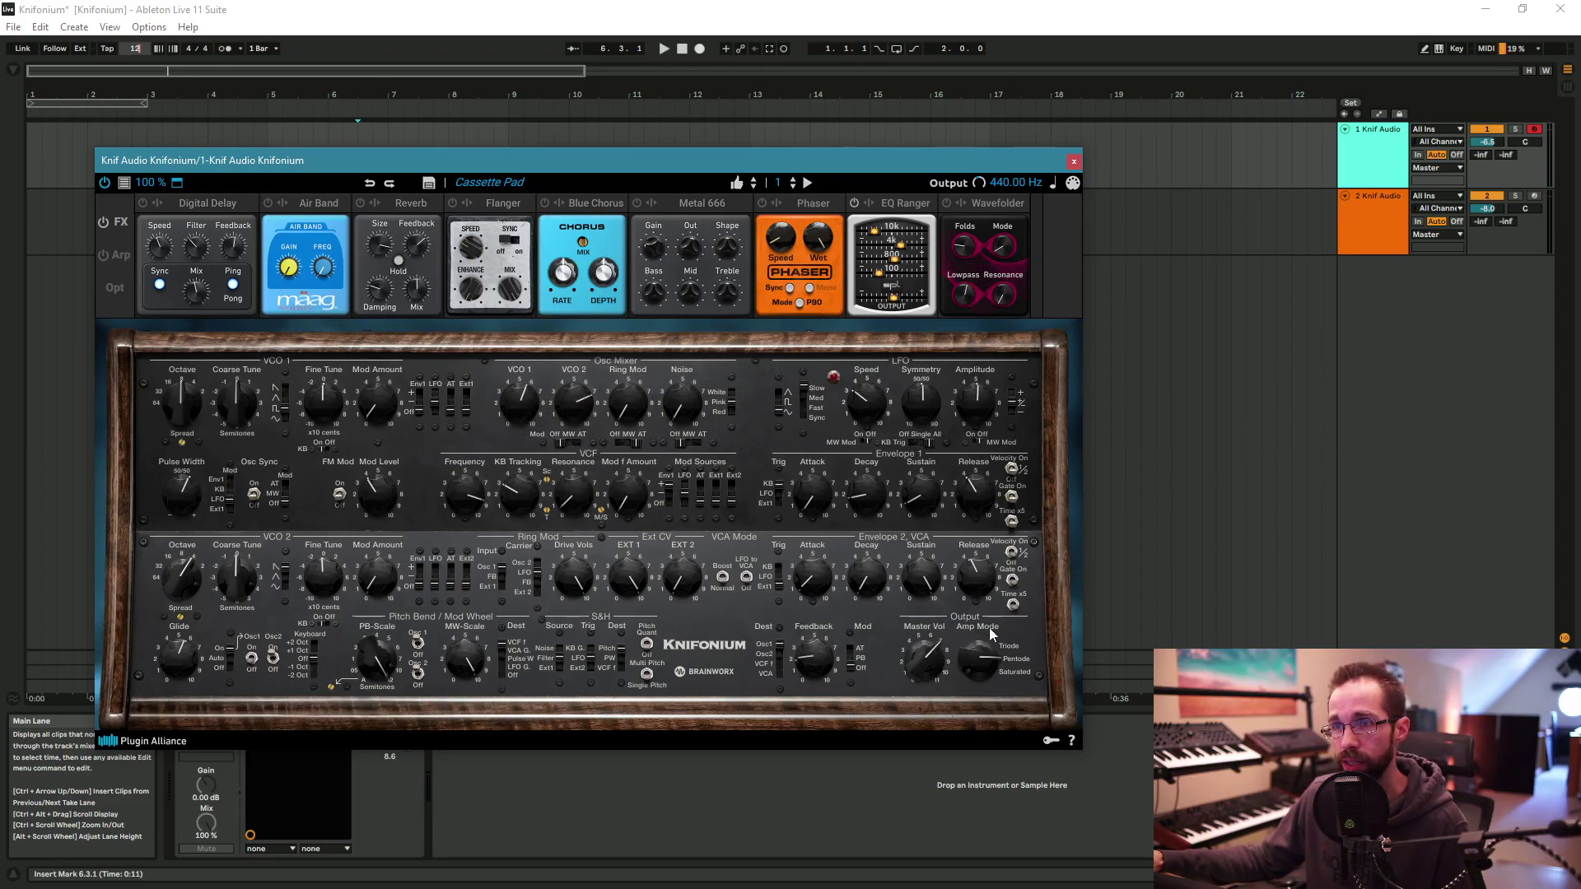
# Step: Compare the output's amp modes, auditioning Pentode before settling on Saturated
pyautogui.moveTo(975, 666)
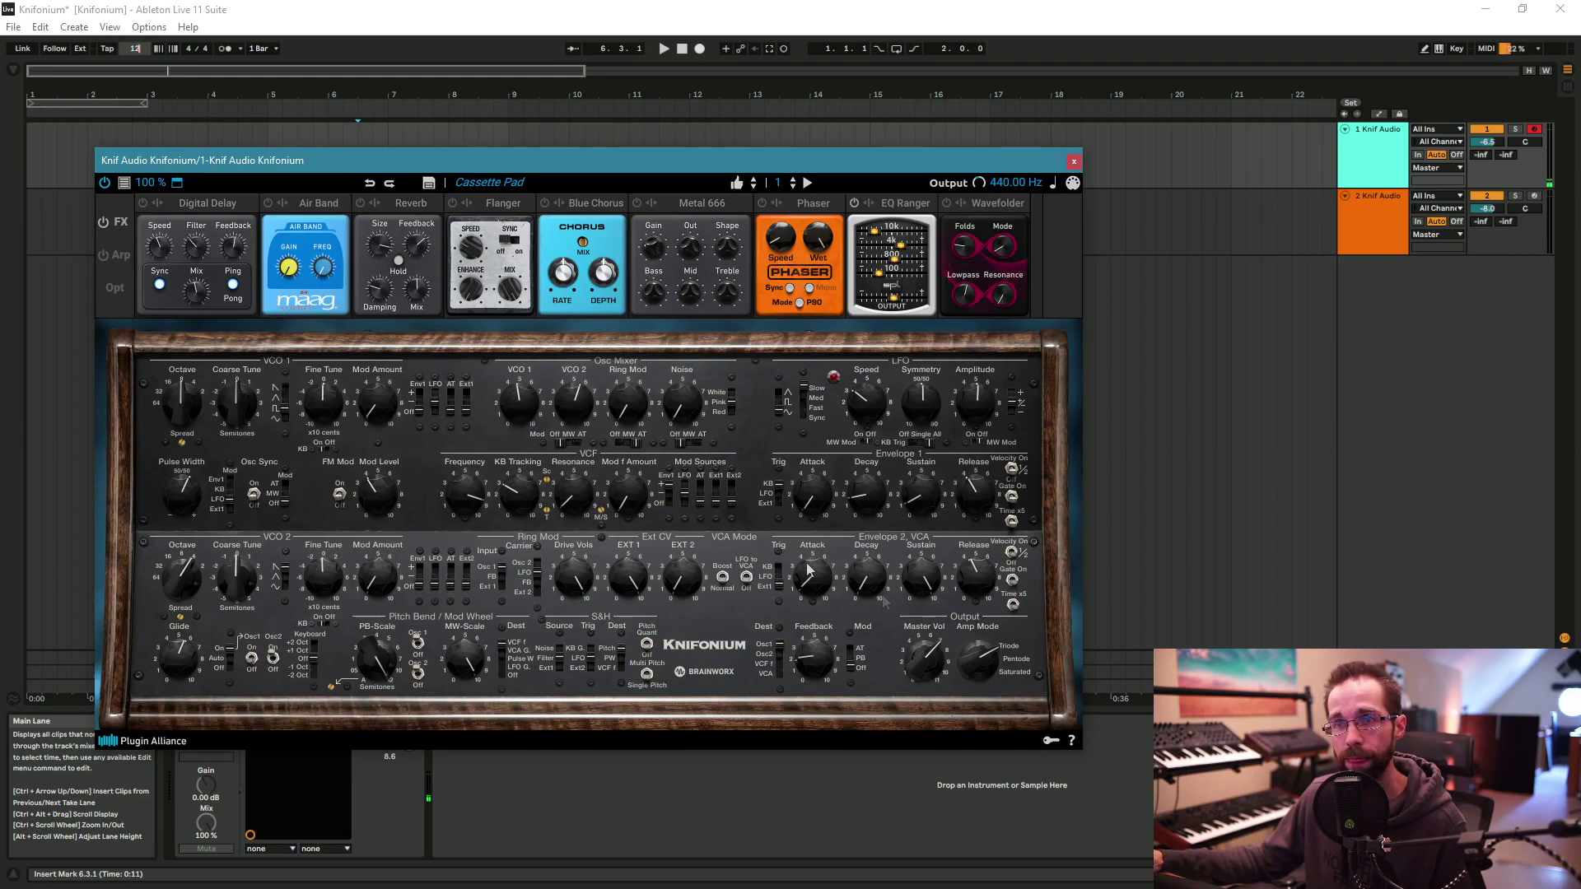
pyautogui.moveTo(926, 651)
pyautogui.mouseDown()
pyautogui.moveTo(927, 665)
pyautogui.moveTo(928, 651)
pyautogui.mouseUp()
pyautogui.click(980, 645)
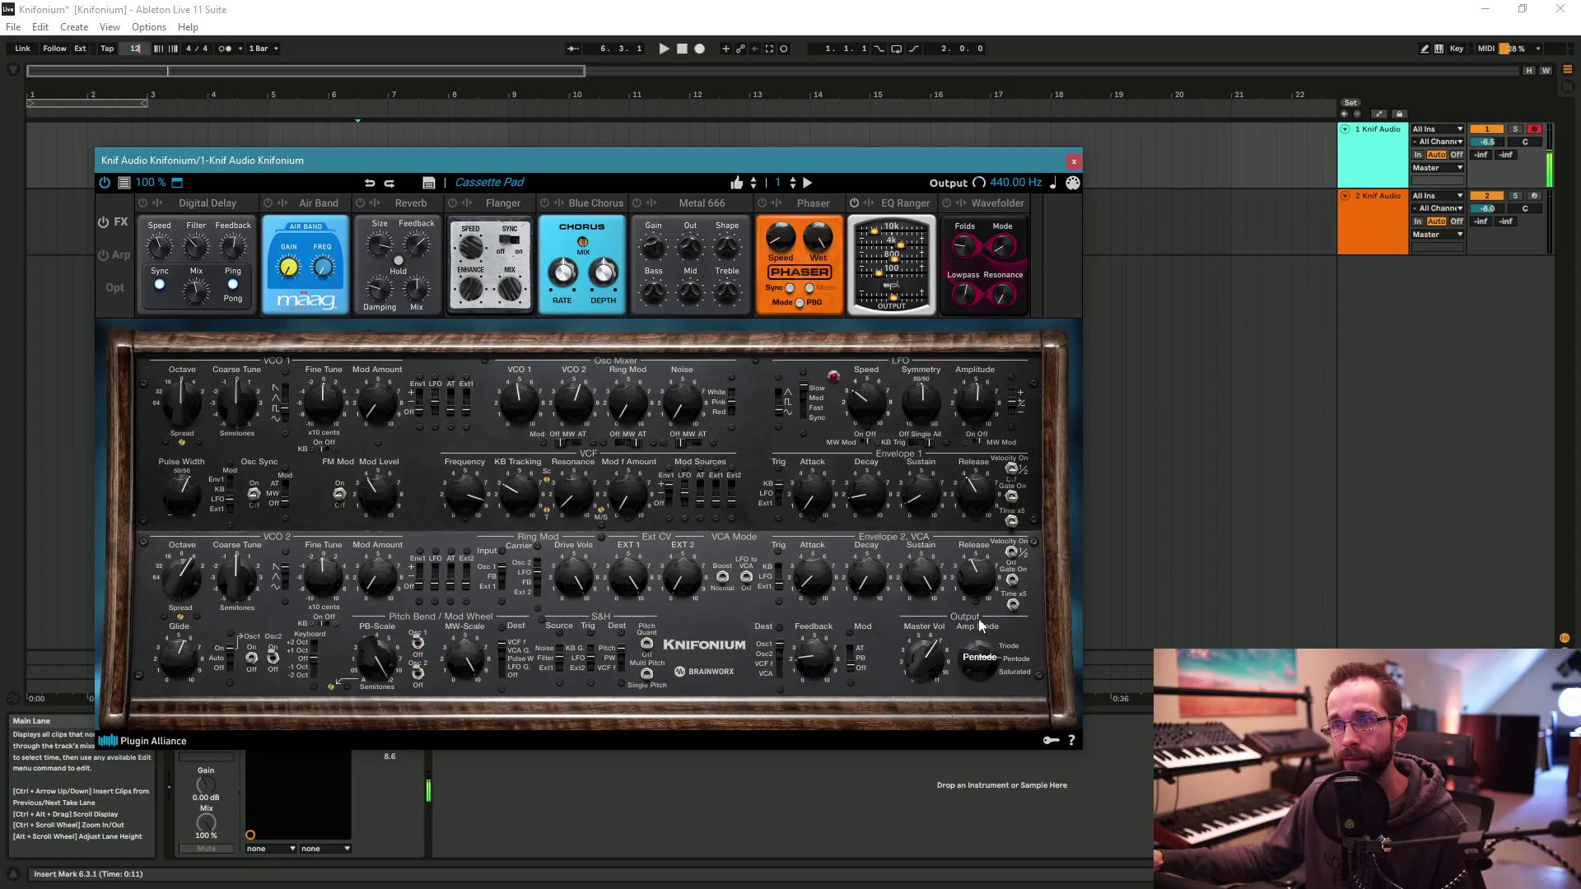
pyautogui.click(986, 664)
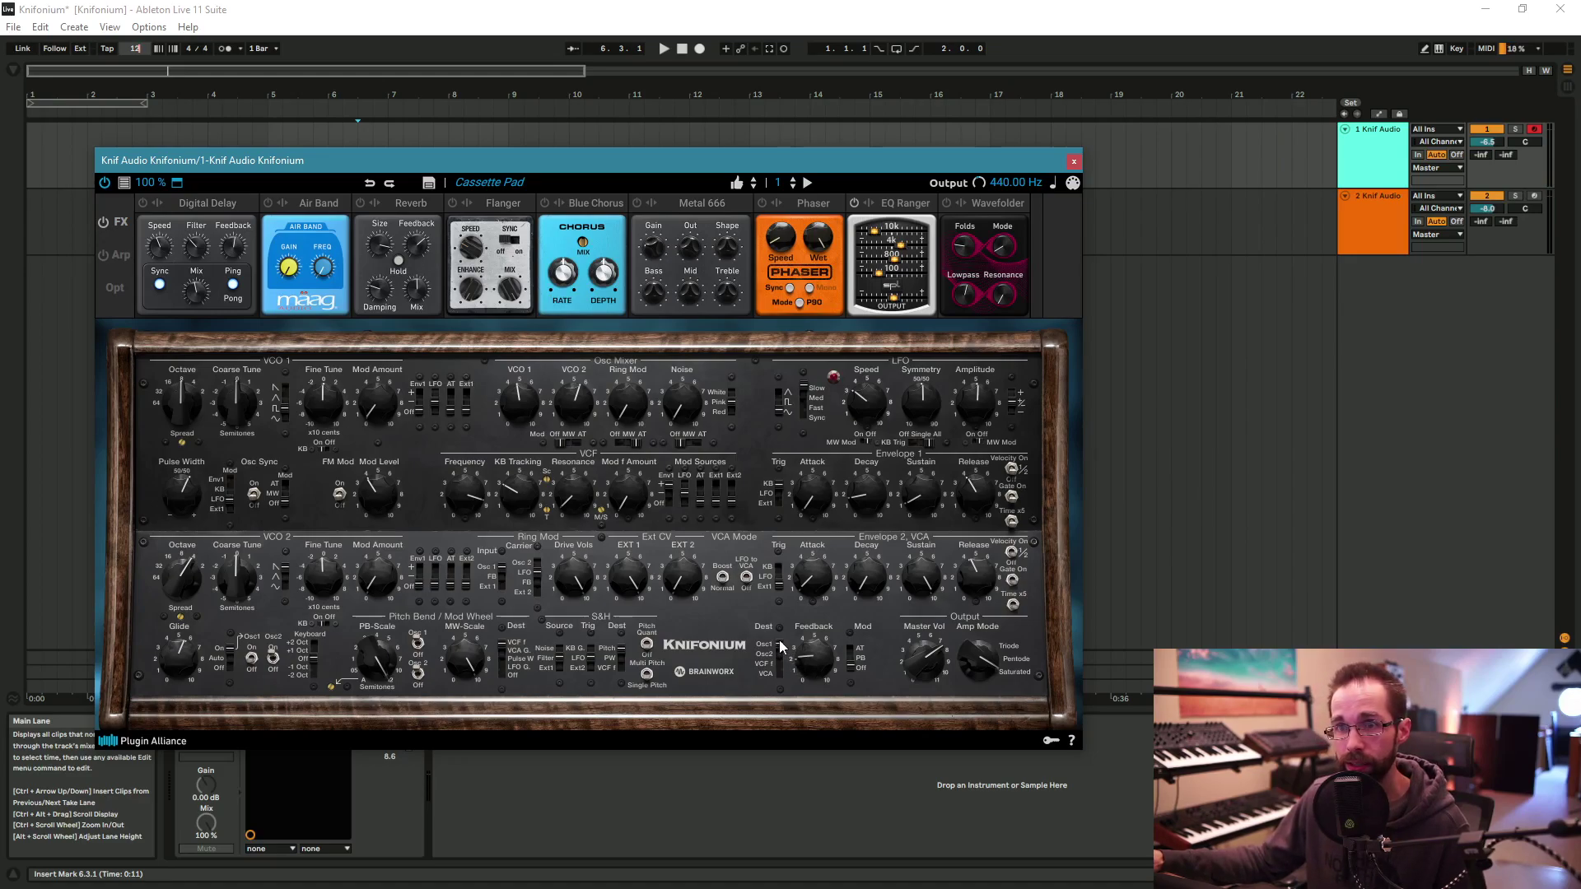
# Step: Try a higher feedback amount against different VCF Frequency settings, and a lower filter modulation amount
pyautogui.moveTo(814, 657); pyautogui.dragTo(819, 521)
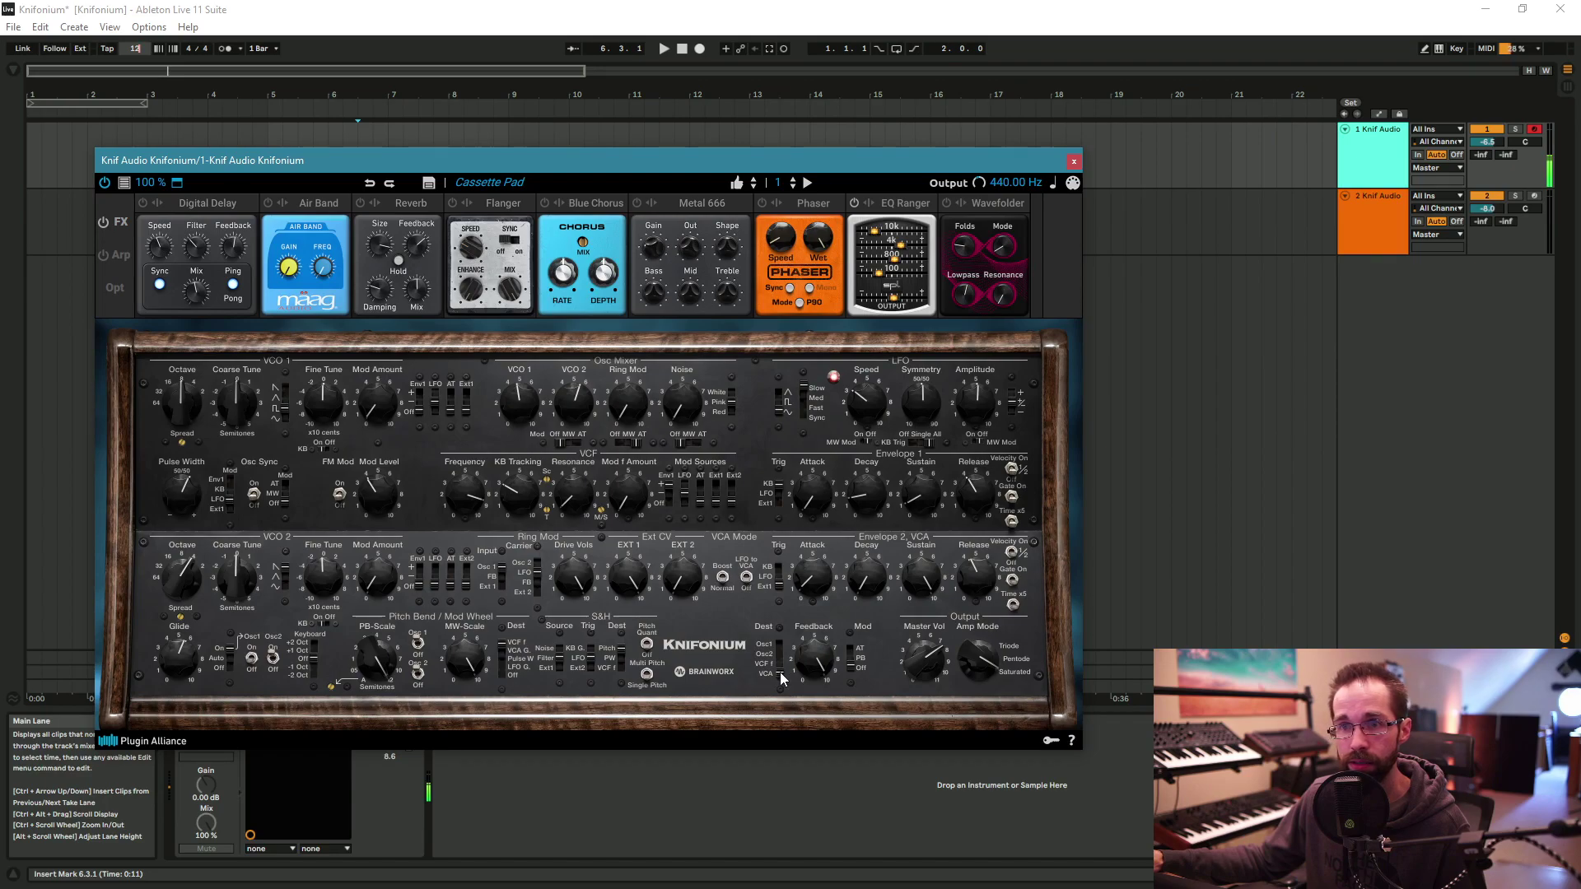
pyautogui.moveTo(472, 500)
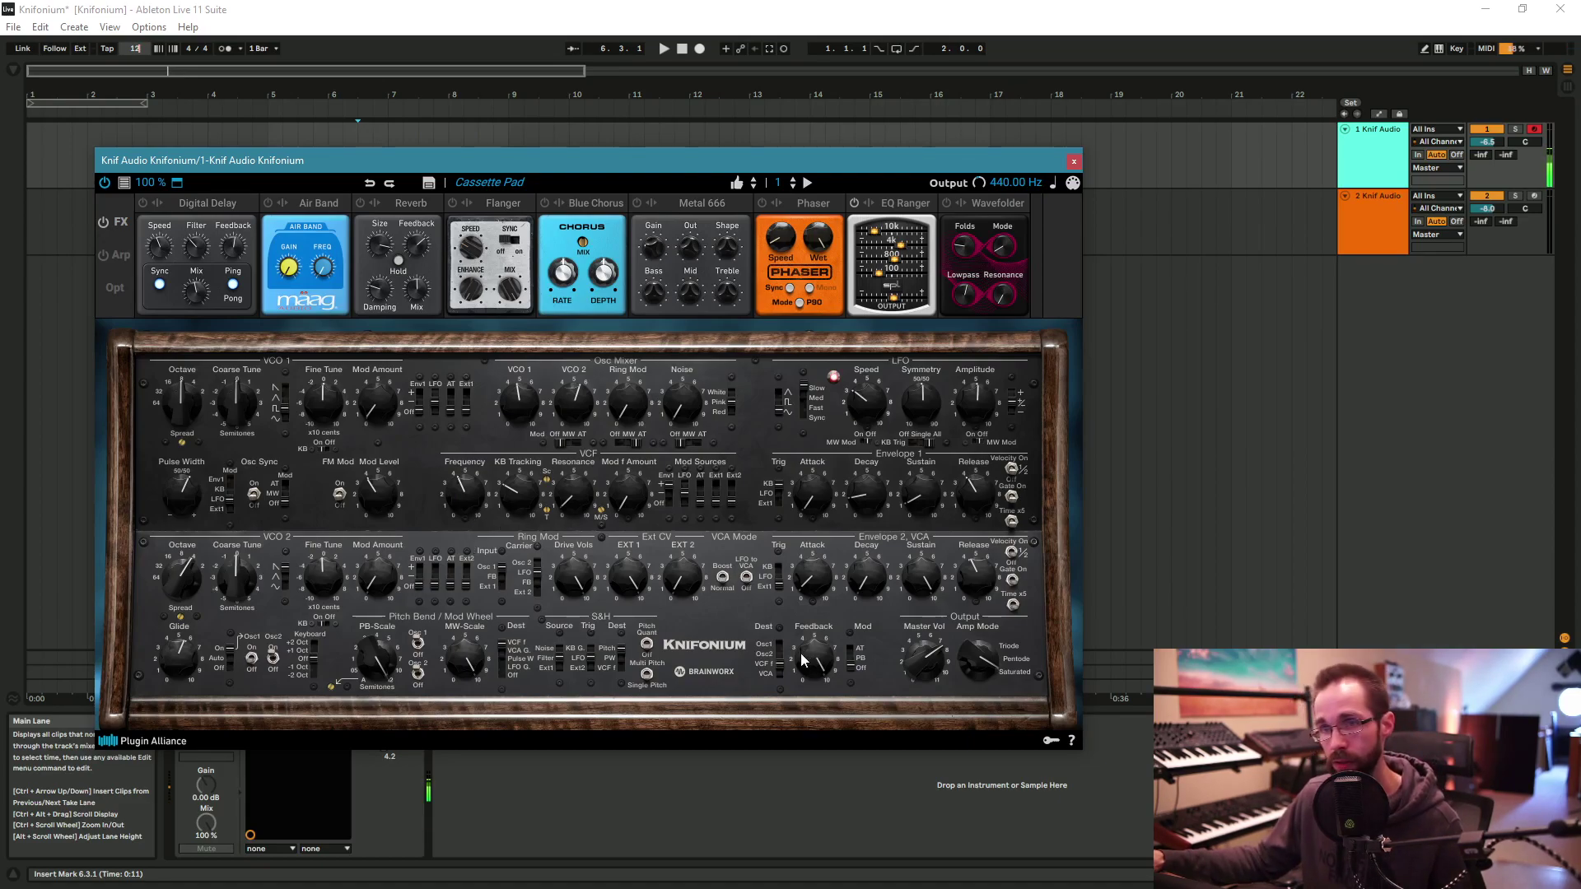
pyautogui.moveTo(803, 659); pyautogui.dragTo(814, 716)
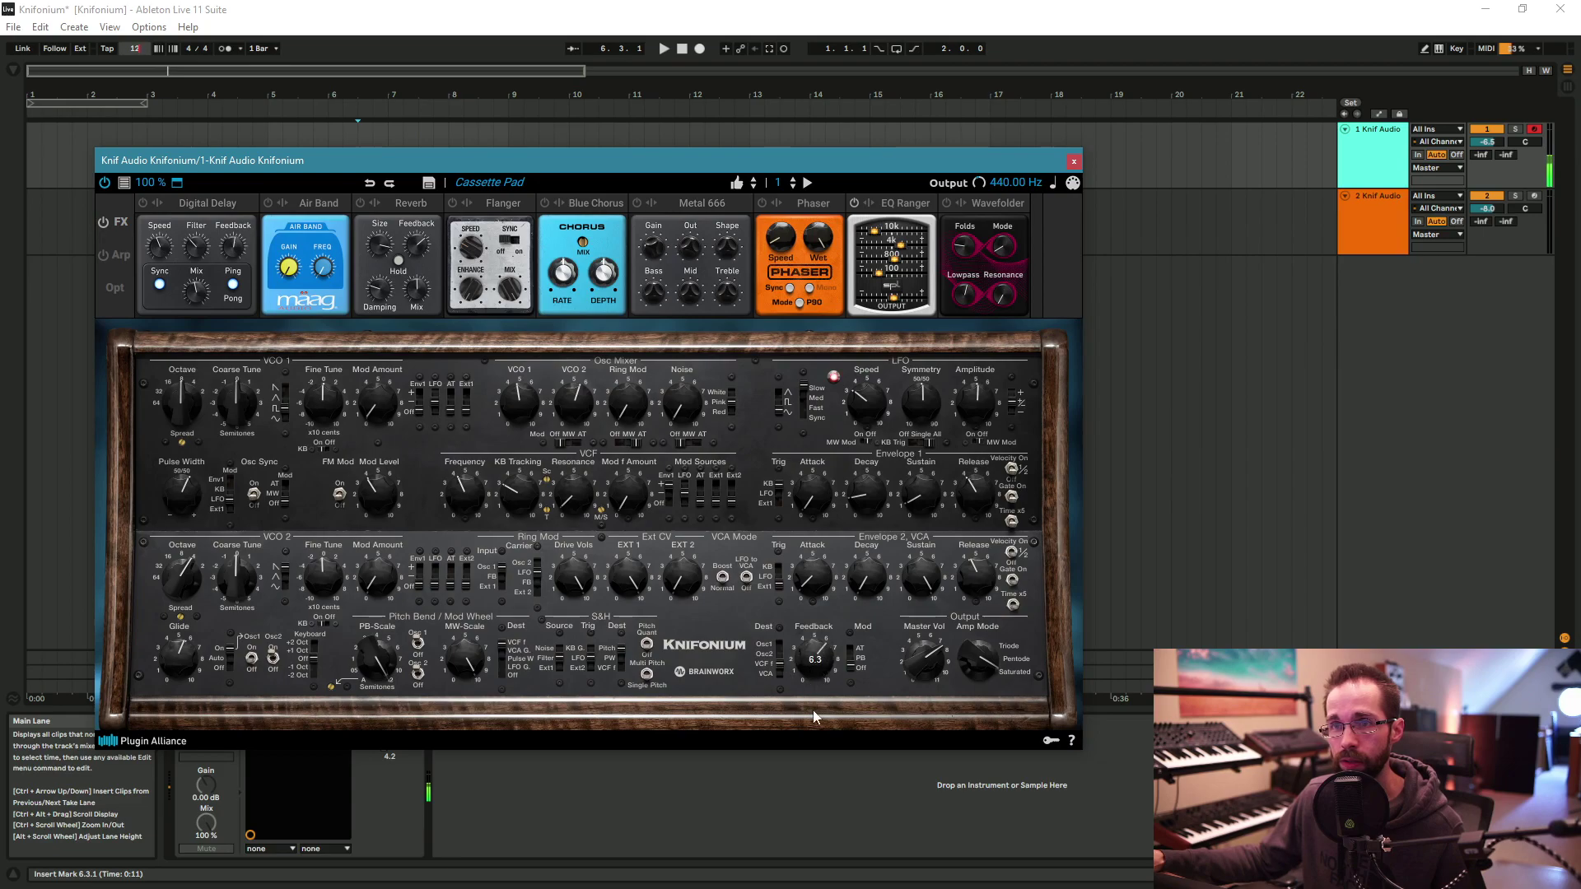
pyautogui.moveTo(472, 500); pyautogui.dragTo(469, 462)
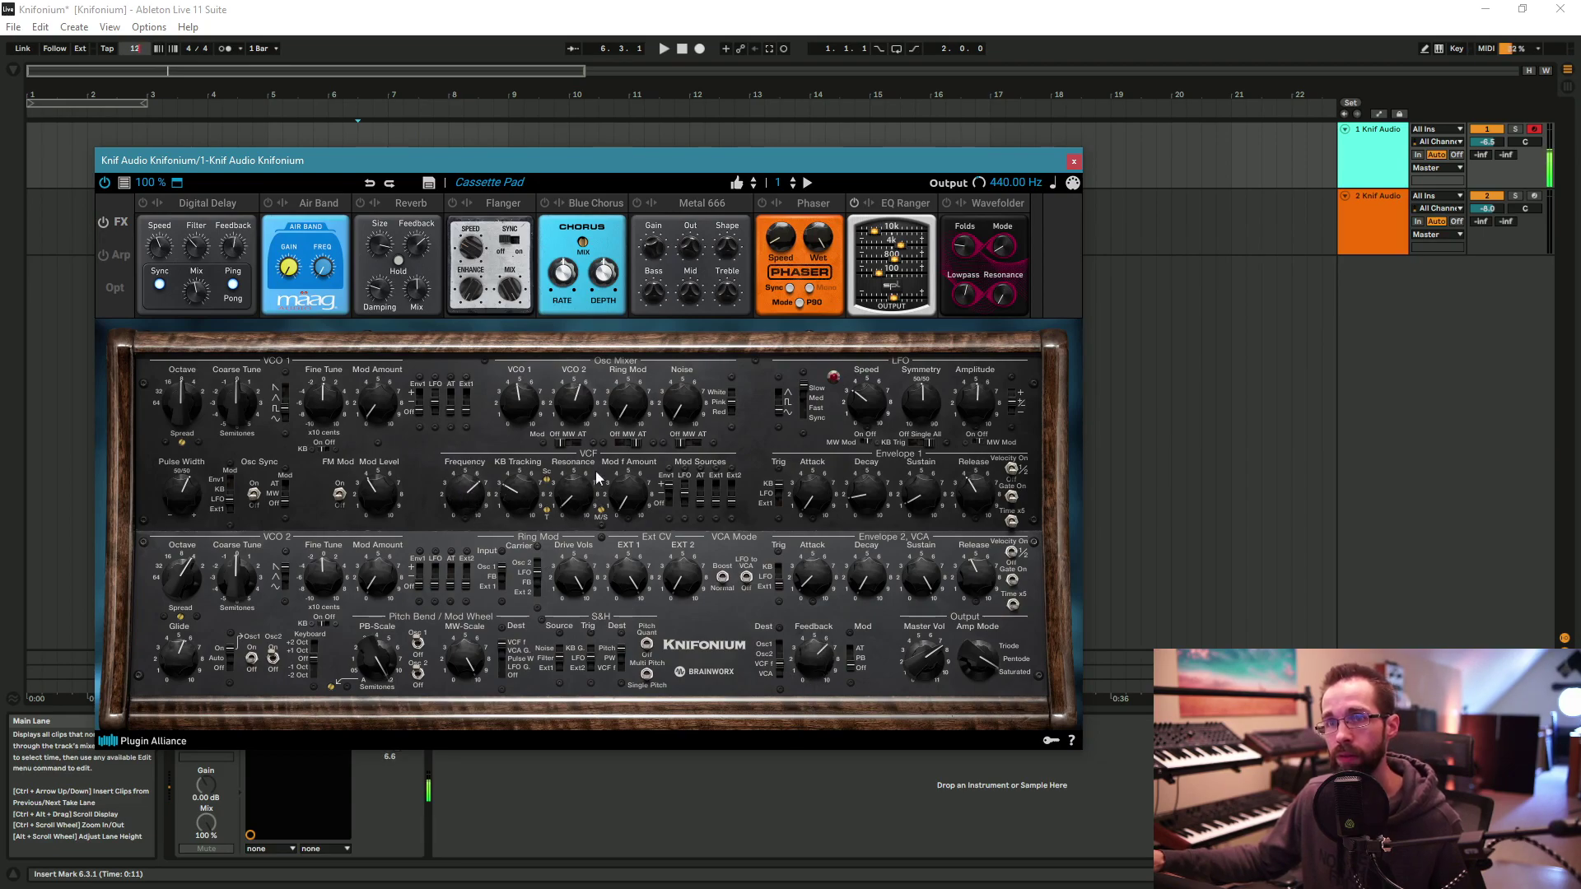
pyautogui.moveTo(626, 494); pyautogui.dragTo(635, 579)
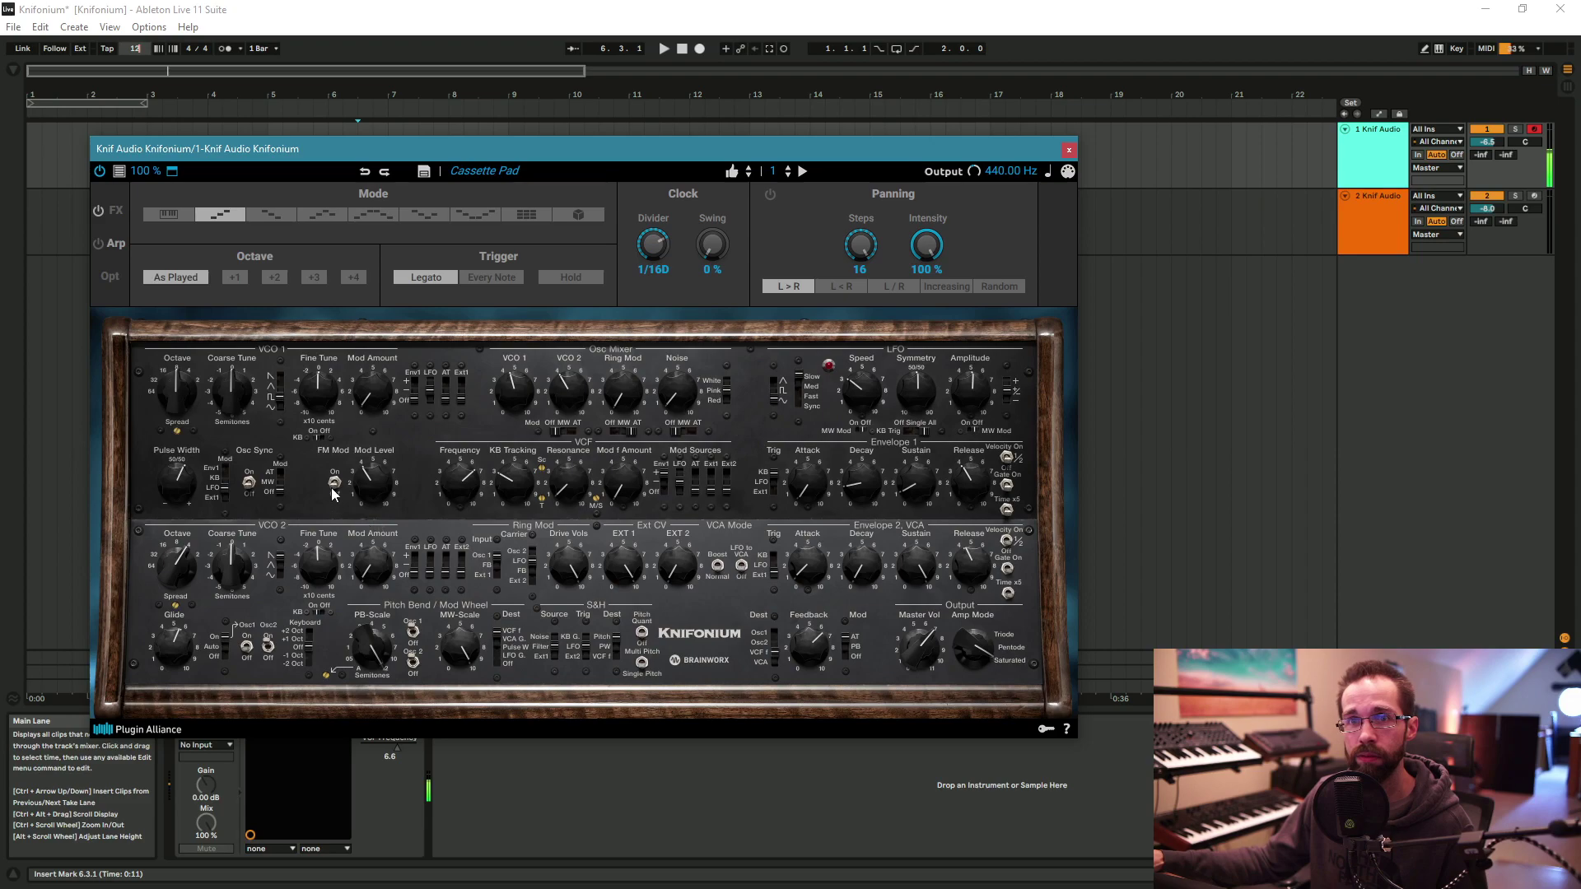
# Step: Turn VCO 1's FM Mod Level and the feedback amount down to minimum
pyautogui.moveTo(375, 483); pyautogui.dragTo(376, 510)
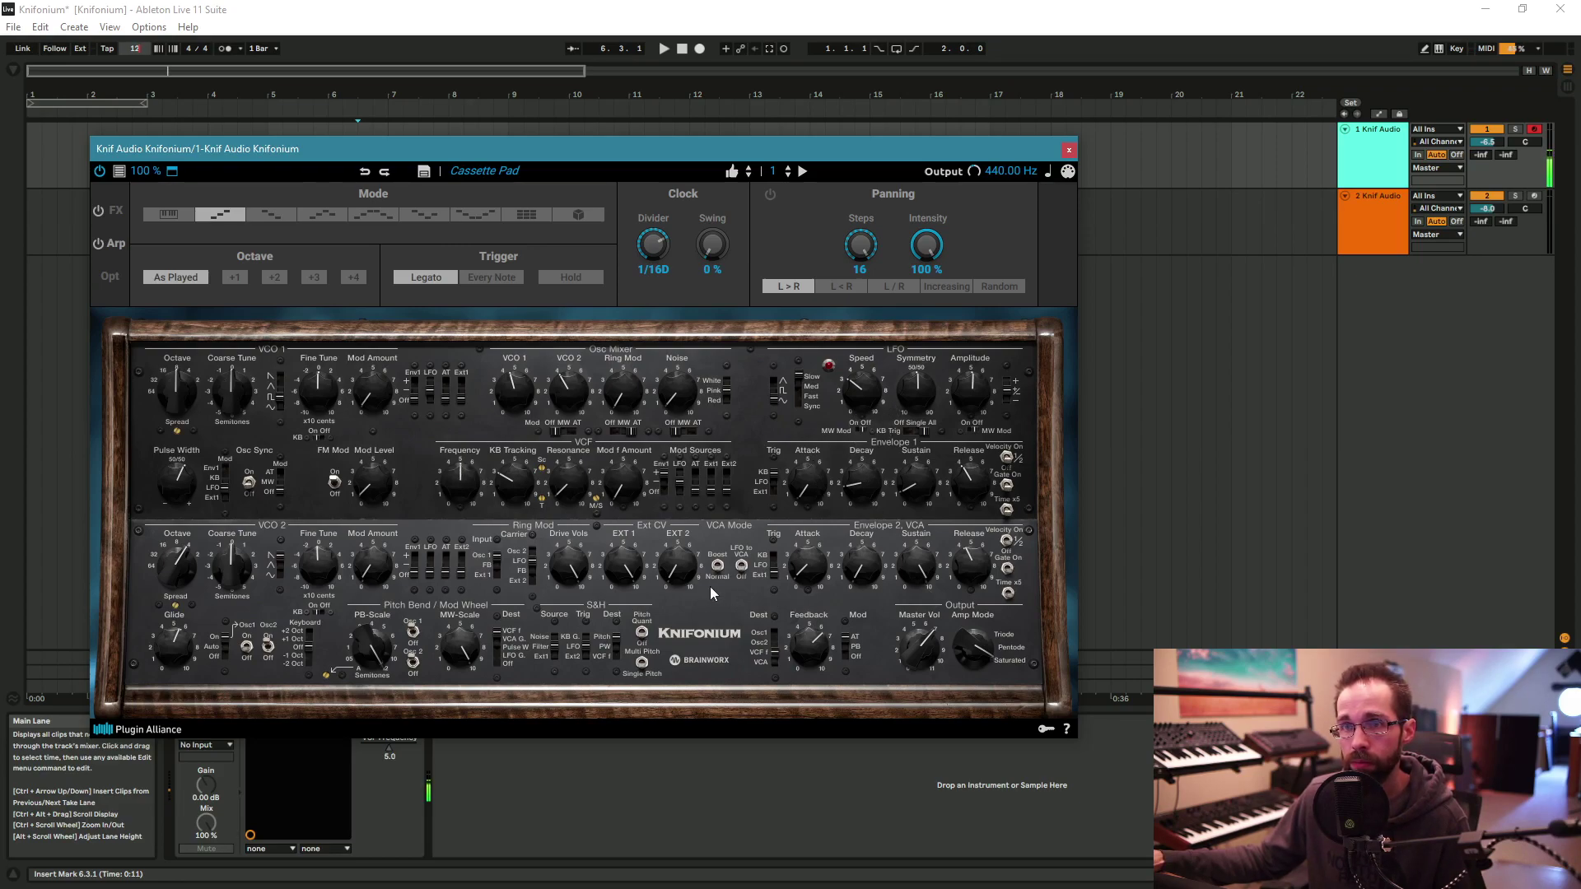
pyautogui.moveTo(807, 653); pyautogui.dragTo(832, 762)
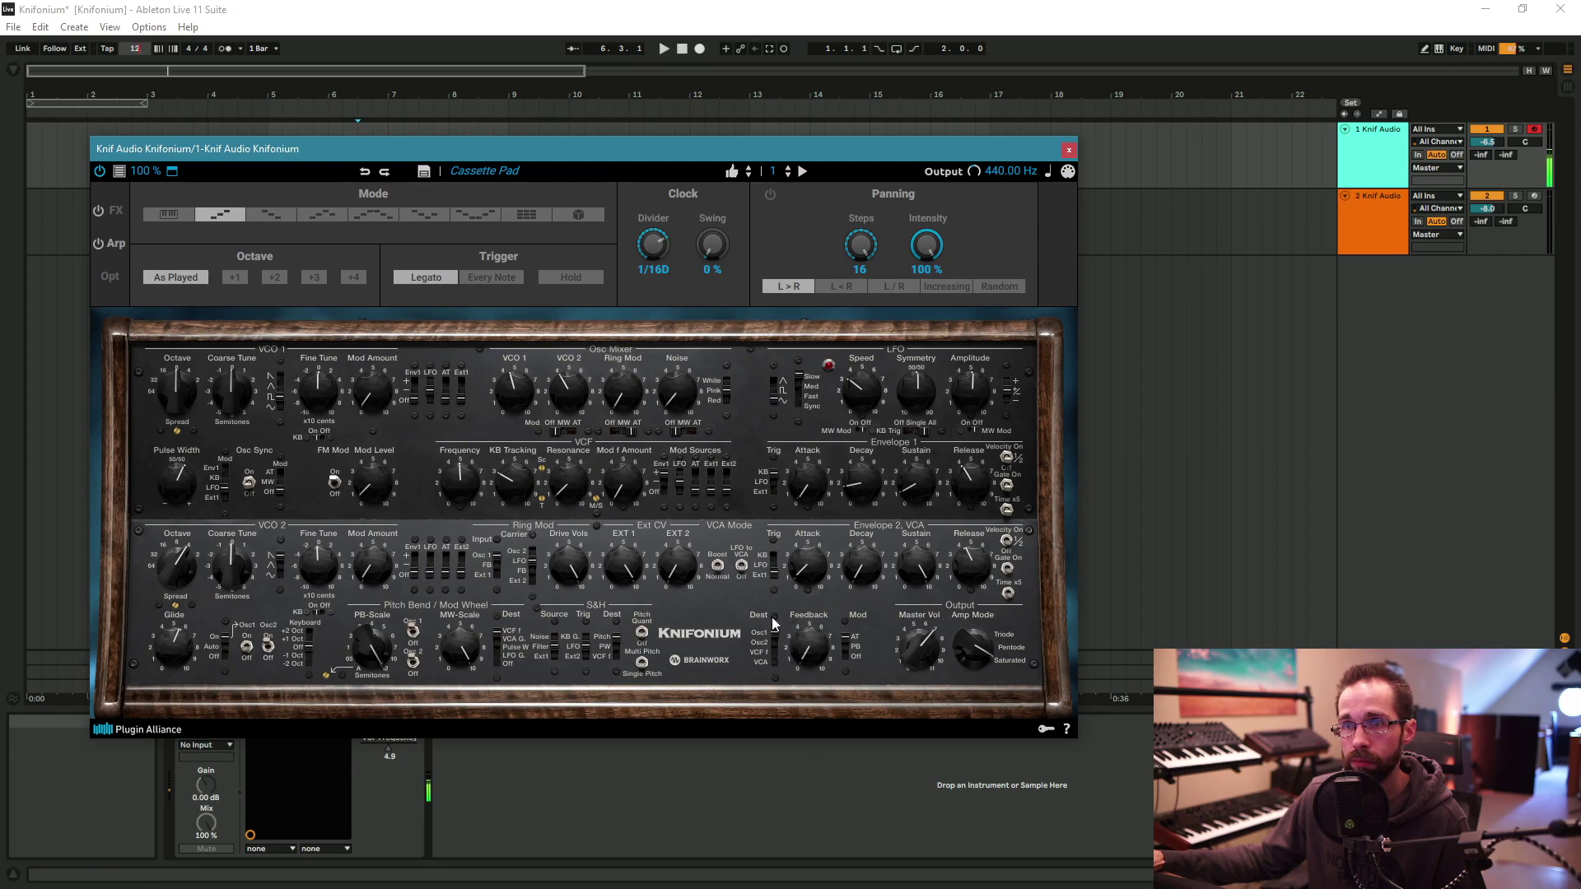
pyautogui.moveTo(810, 655); pyautogui.dragTo(811, 638)
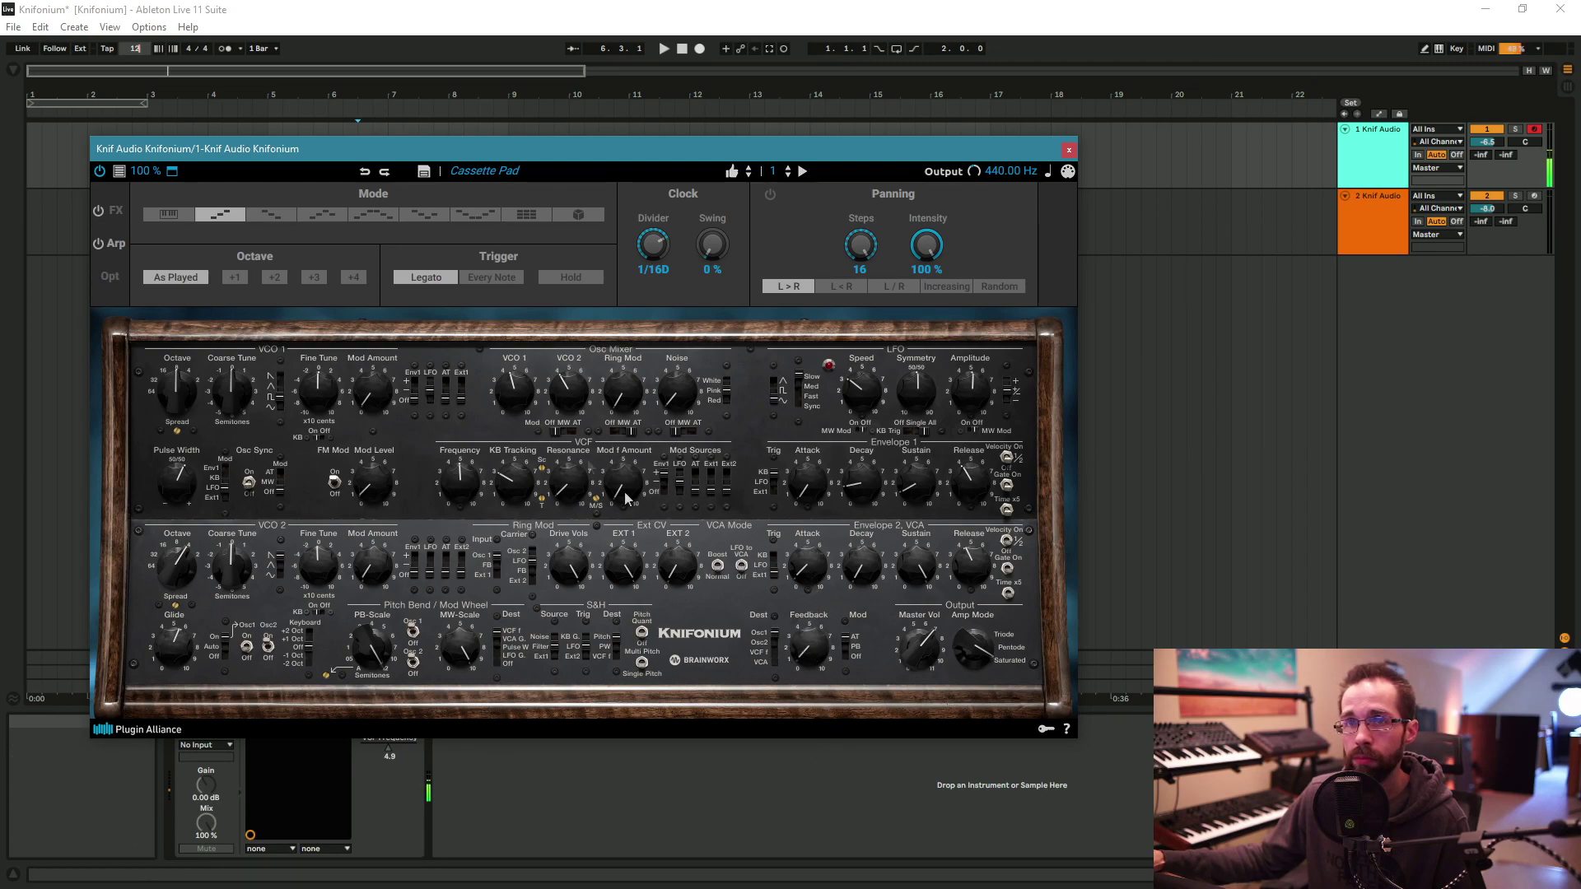
# Step: Raise the VCF's Mod f Amount and toggle the Time x5 switch of Envelope 1
pyautogui.moveTo(466, 490)
pyautogui.moveTo(610, 502); pyautogui.dragTo(633, 455)
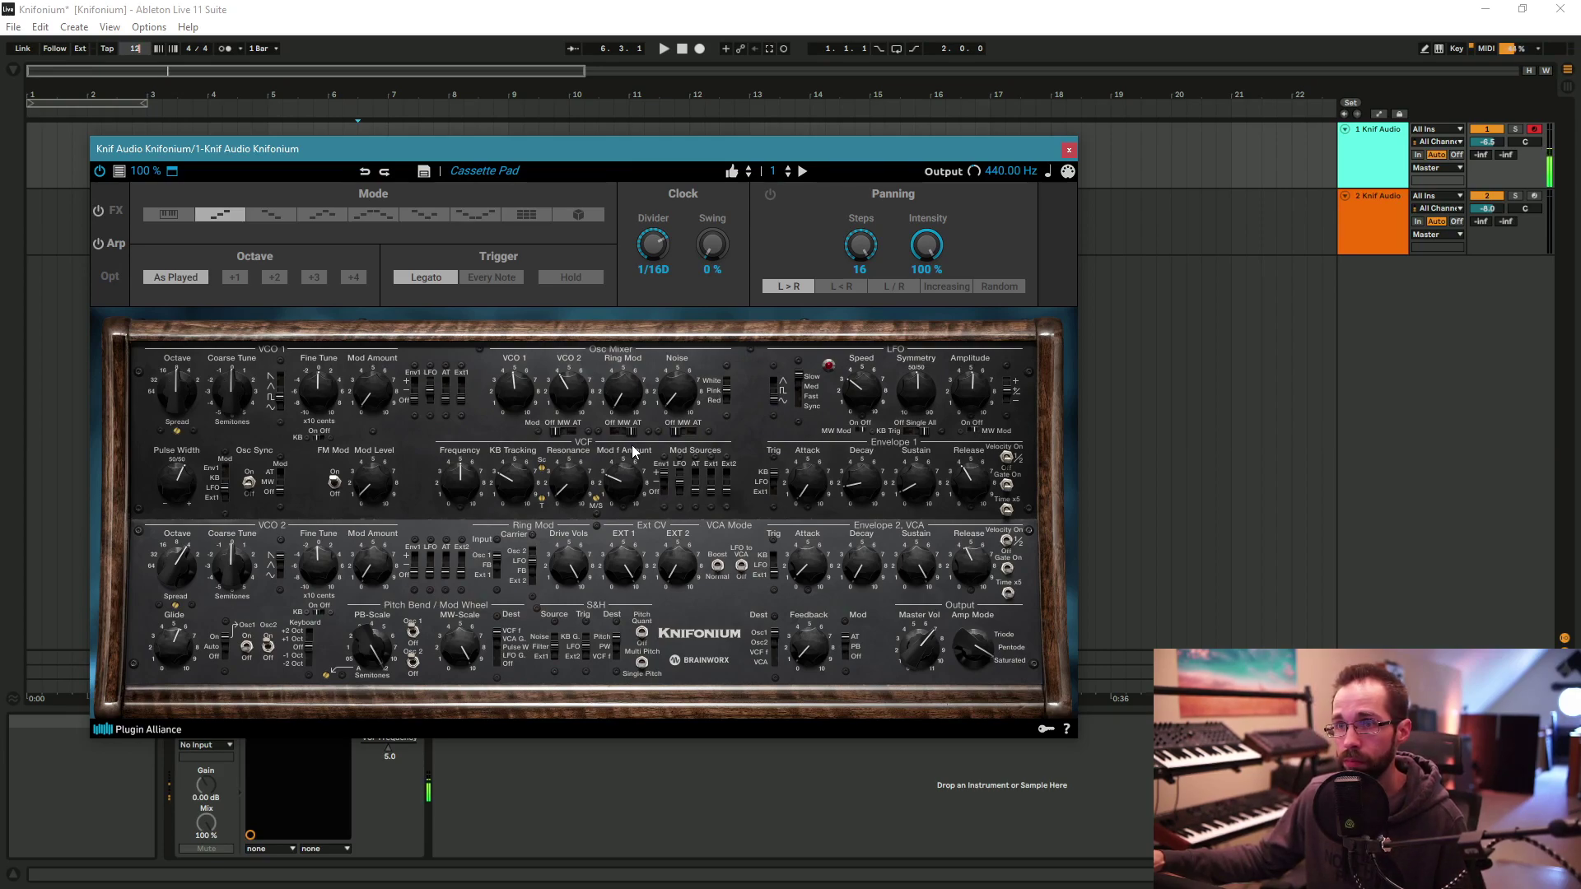
pyautogui.click(1009, 510)
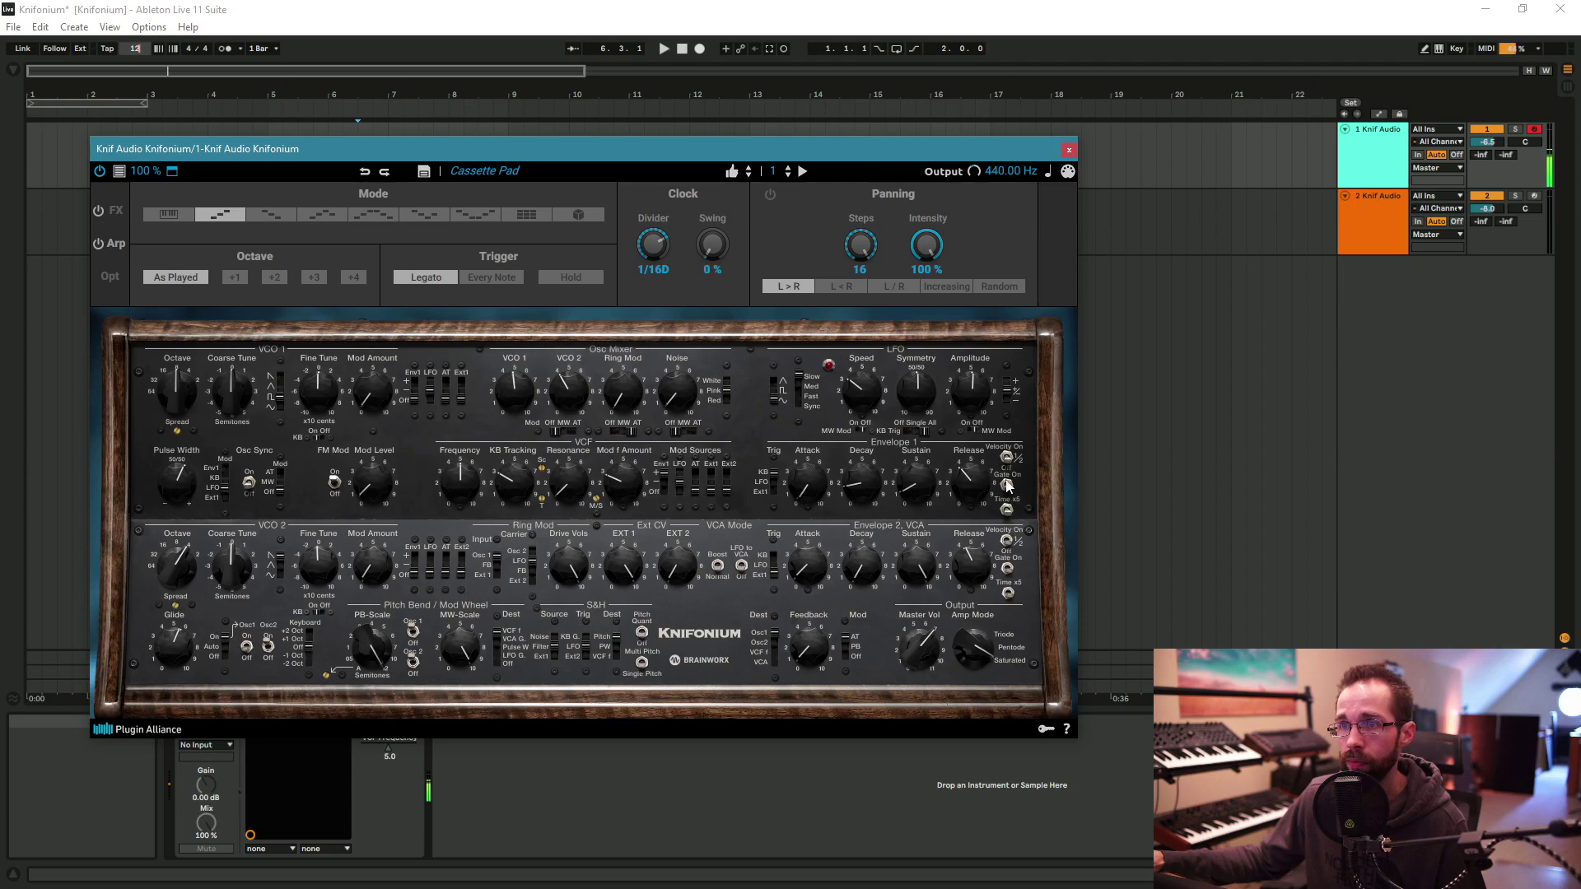
# Step: Shorten Envelope 1's Decay, raise its Sustain, and bring the effects section back into view
pyautogui.moveTo(865, 492); pyautogui.dragTo(859, 499)
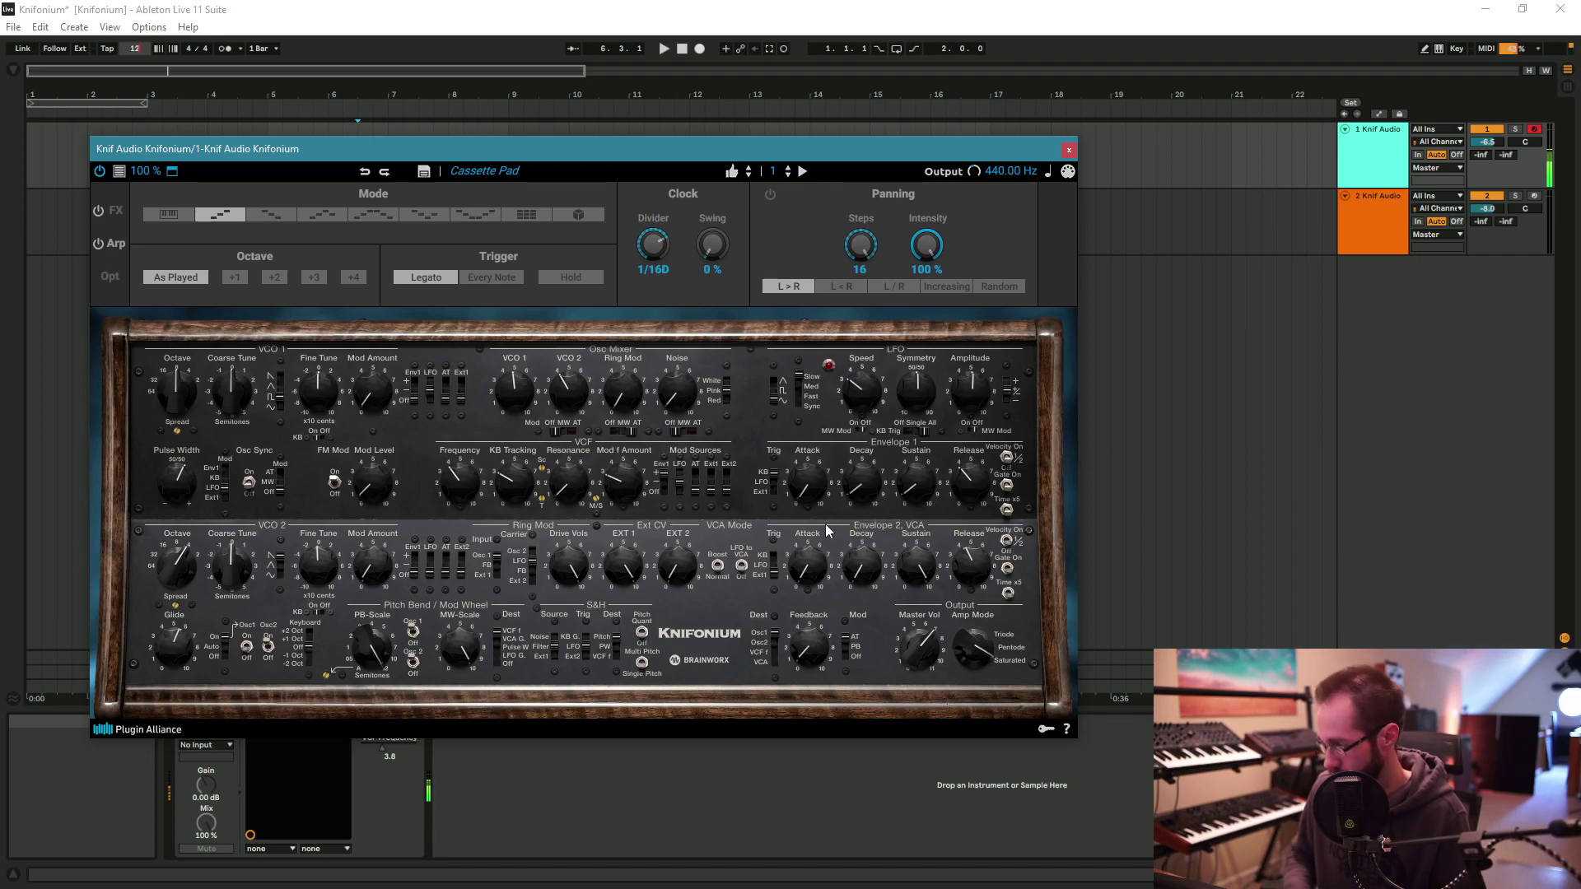
pyautogui.moveTo(869, 482)
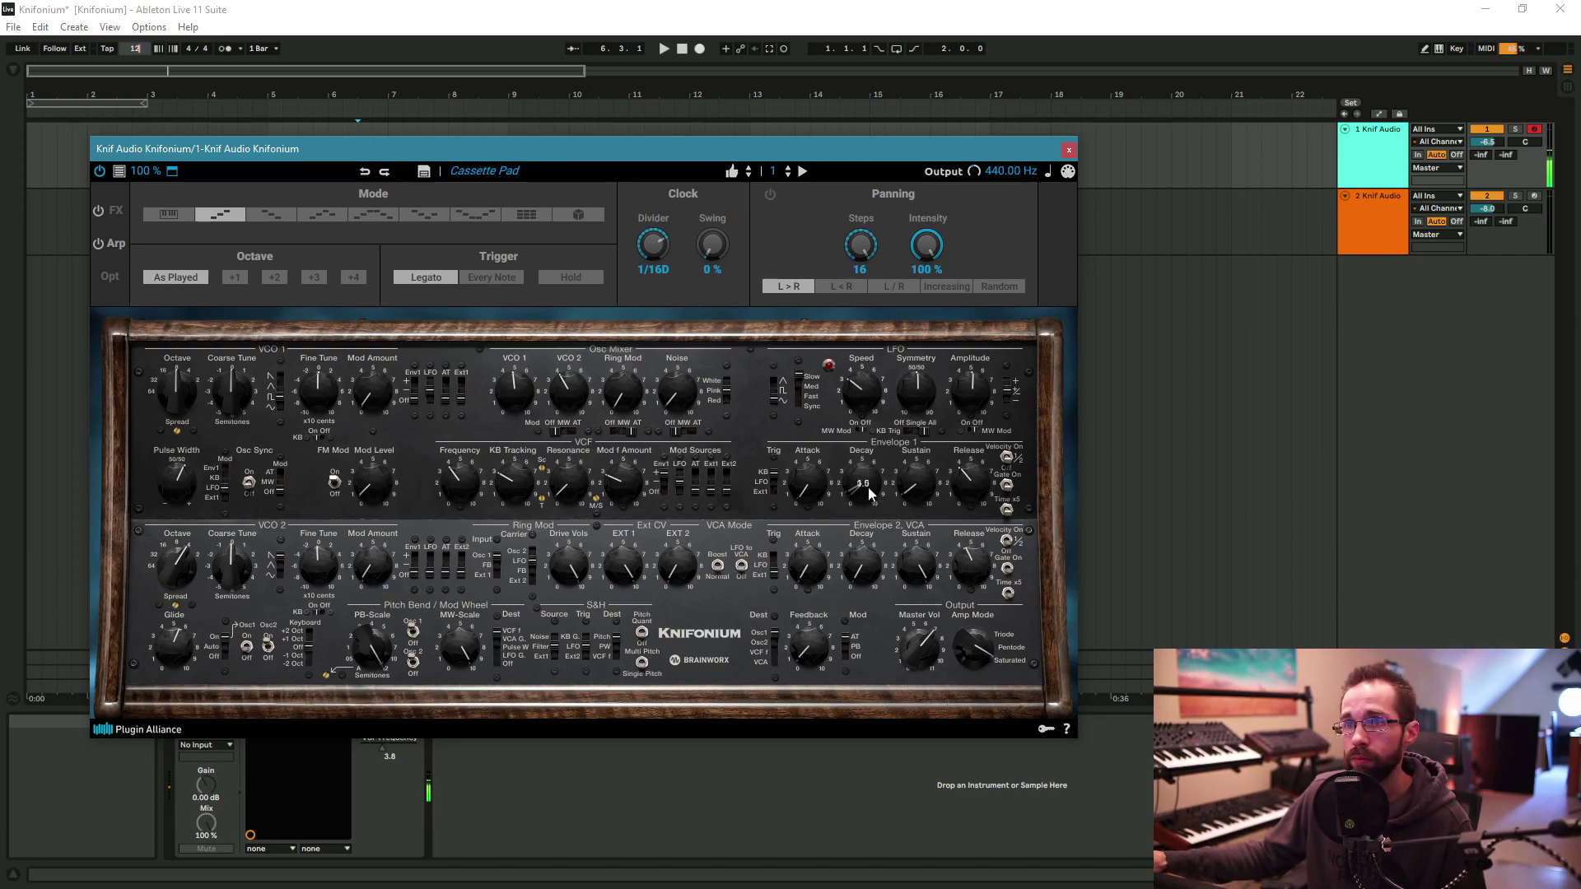
pyautogui.moveTo(927, 486)
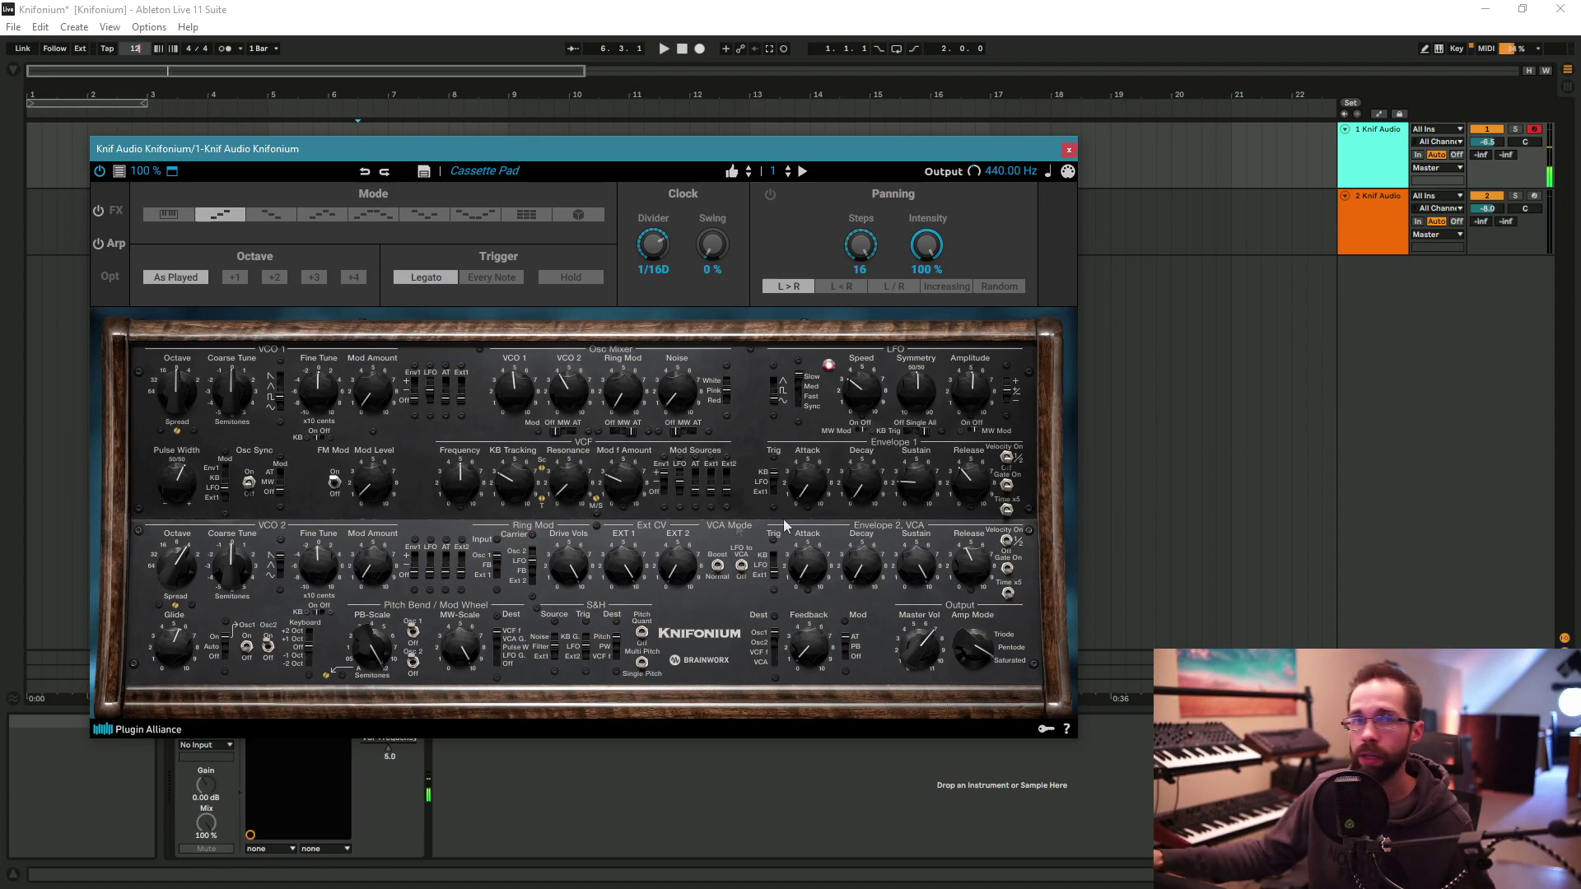
pyautogui.click(116, 213)
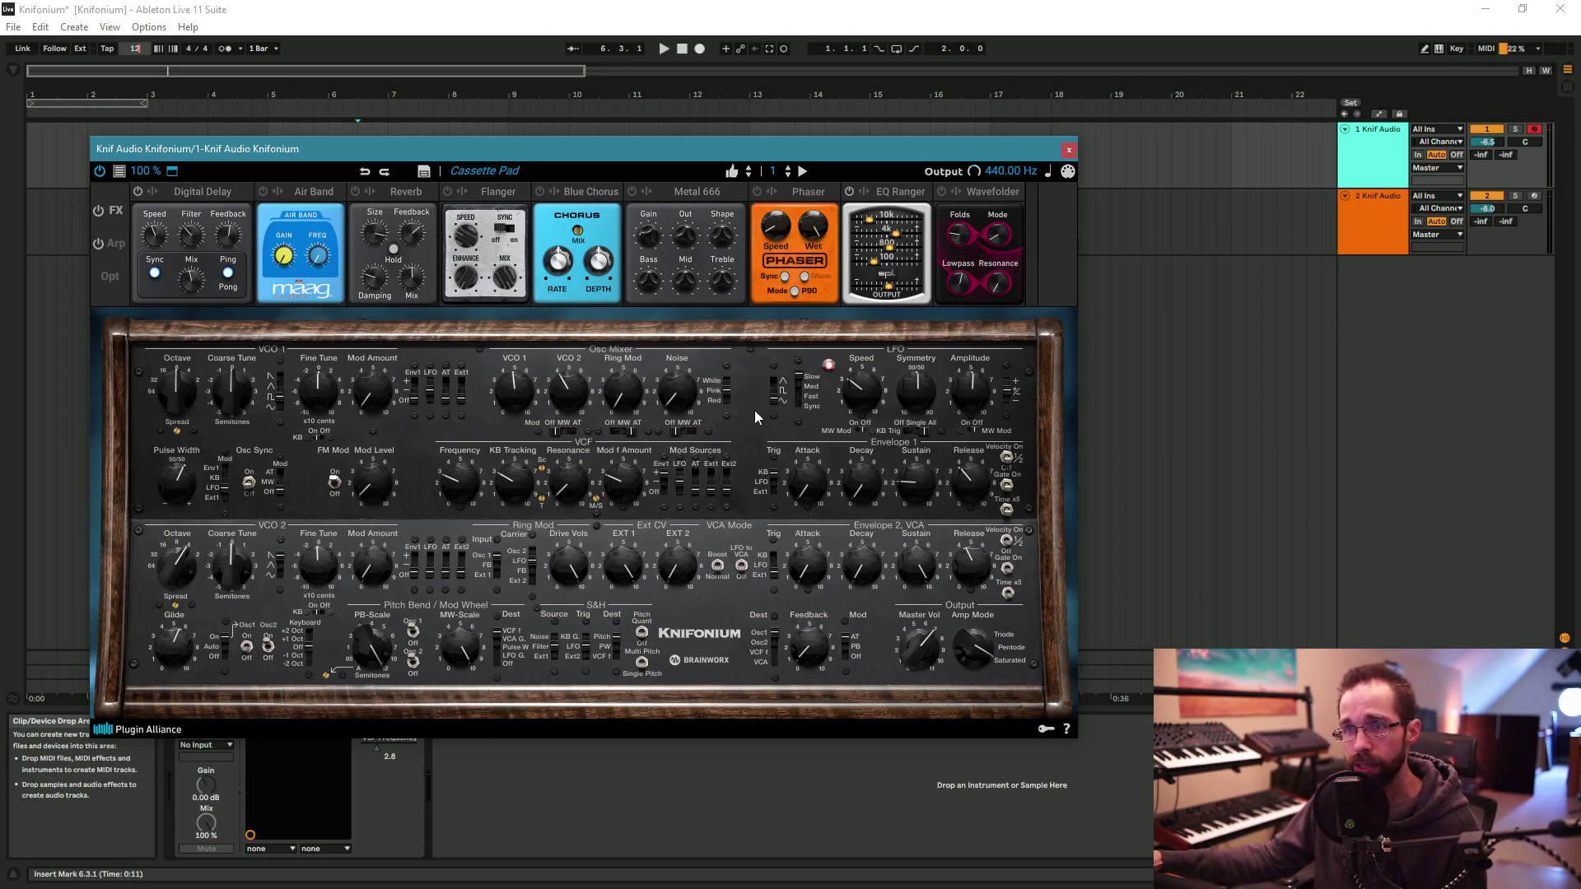
# Step: Adjust the VCF's Mod f Amount and the Envelope 1 timing, and shorten Envelope 2's Release
pyautogui.moveTo(630, 483); pyautogui.dragTo(633, 492)
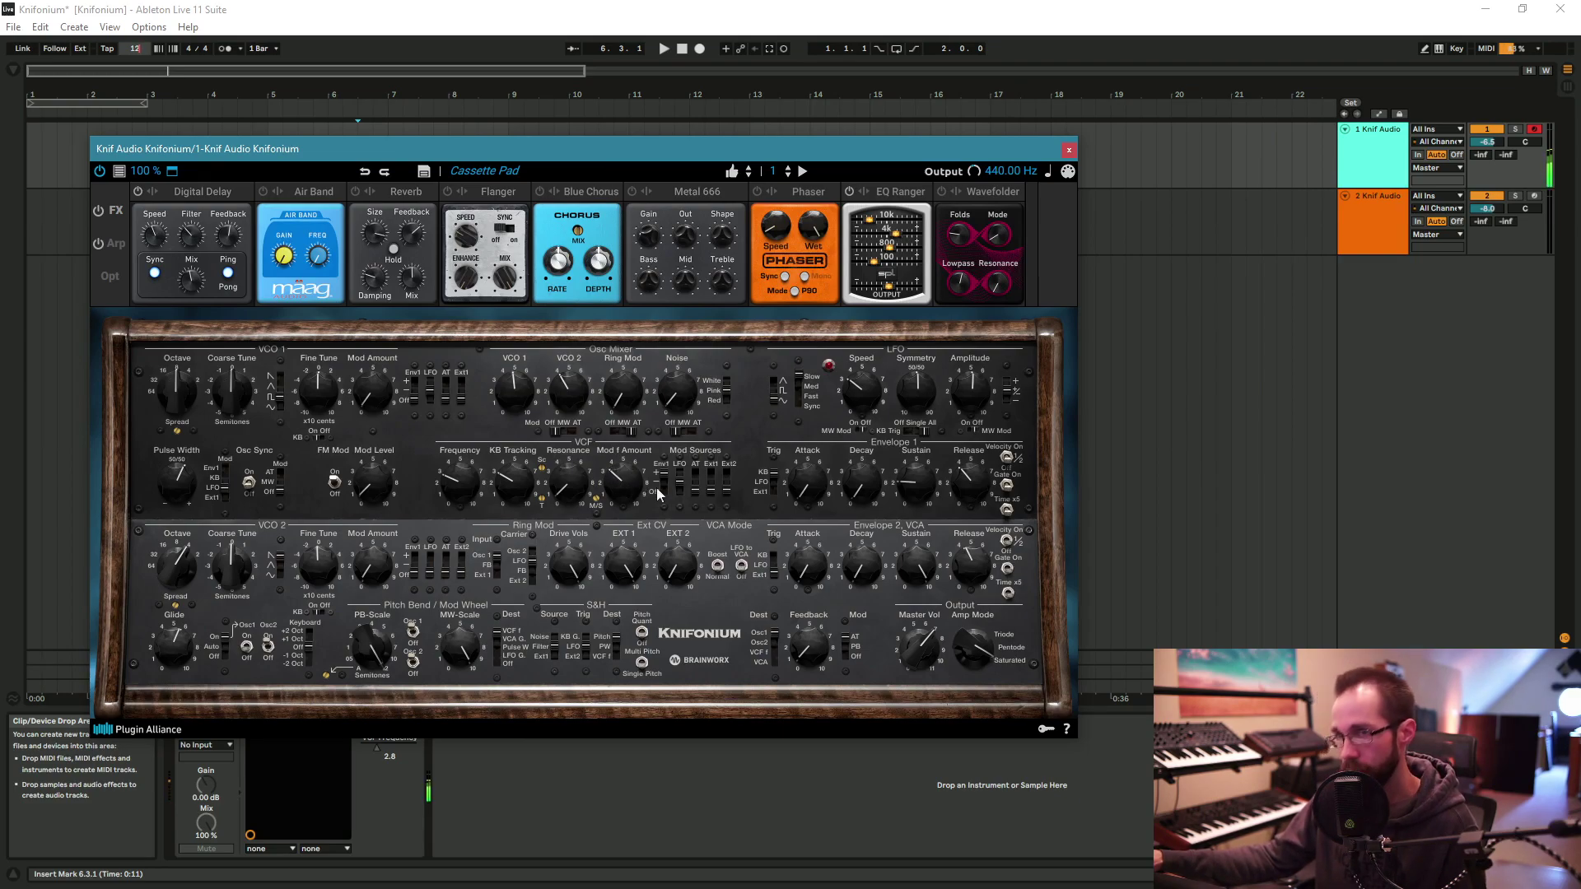
pyautogui.moveTo(804, 480); pyautogui.dragTo(871, 450)
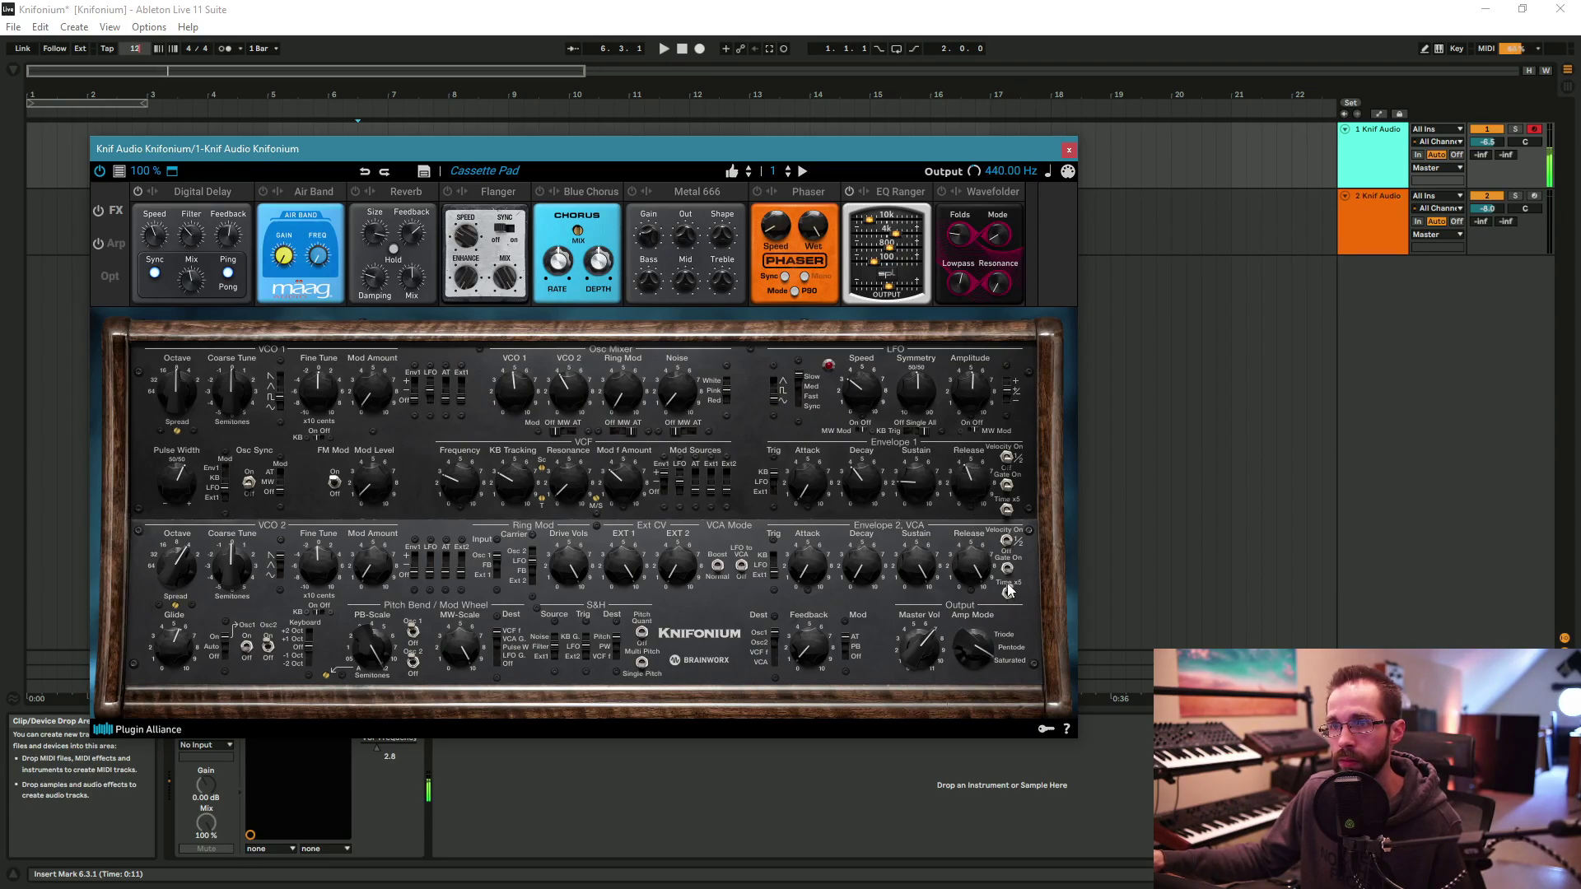
pyautogui.moveTo(977, 568)
pyautogui.moveTo(977, 568); pyautogui.dragTo(978, 642)
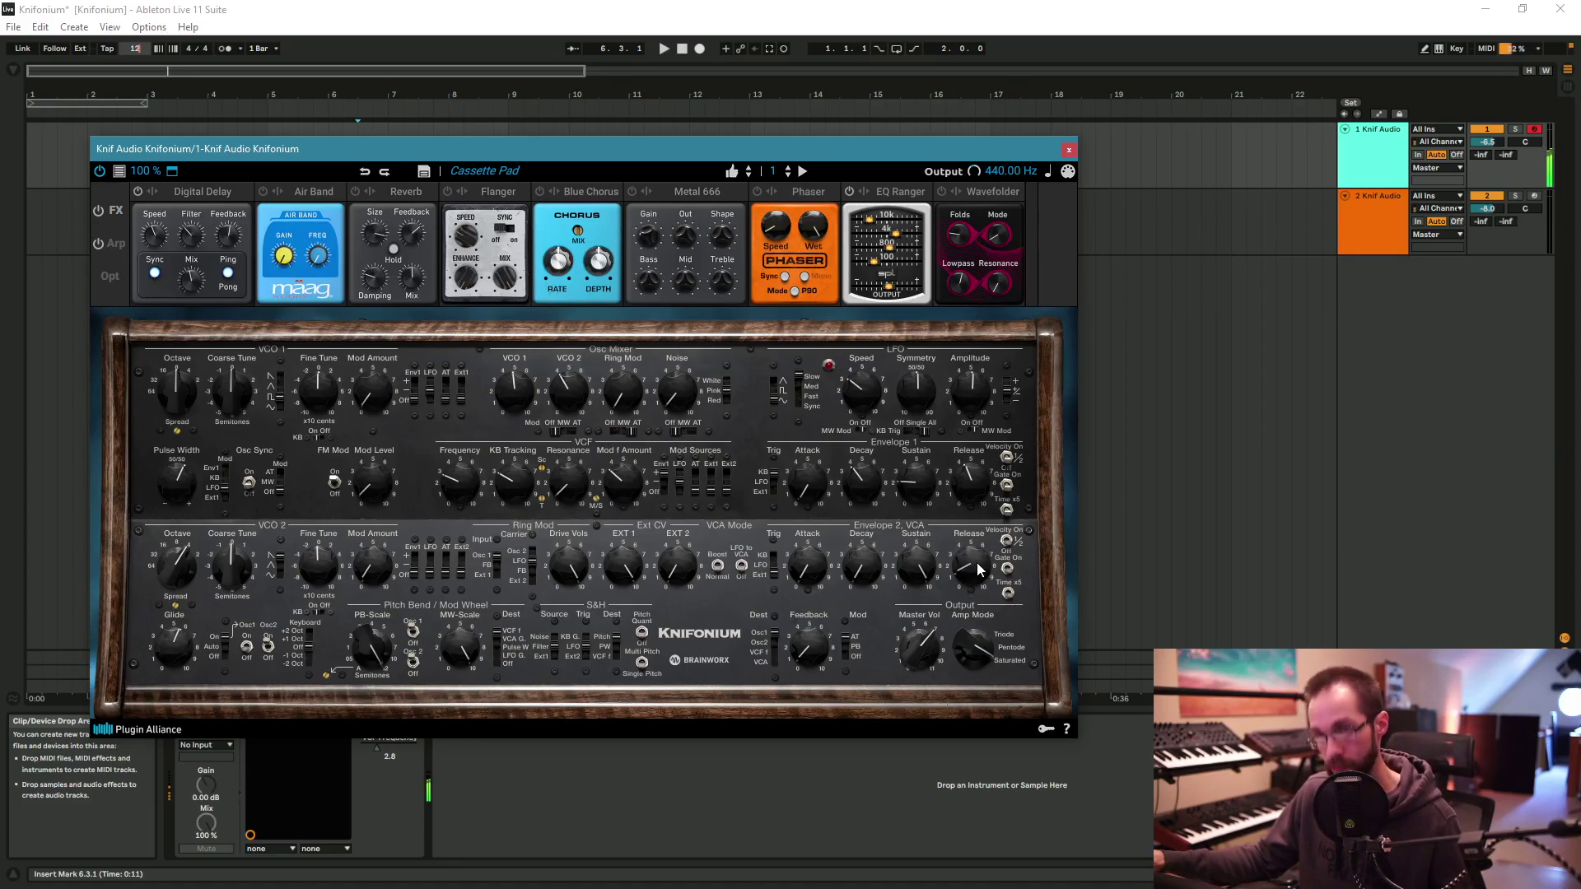
# Step: Adjust the VCF's Resonance, lower its Mod f Amount, and sweep its Frequency up to 5.1
pyautogui.moveTo(460, 484)
pyautogui.mouseDown()
pyautogui.moveTo(463, 500)
pyautogui.moveTo(459, 487)
pyautogui.mouseUp()
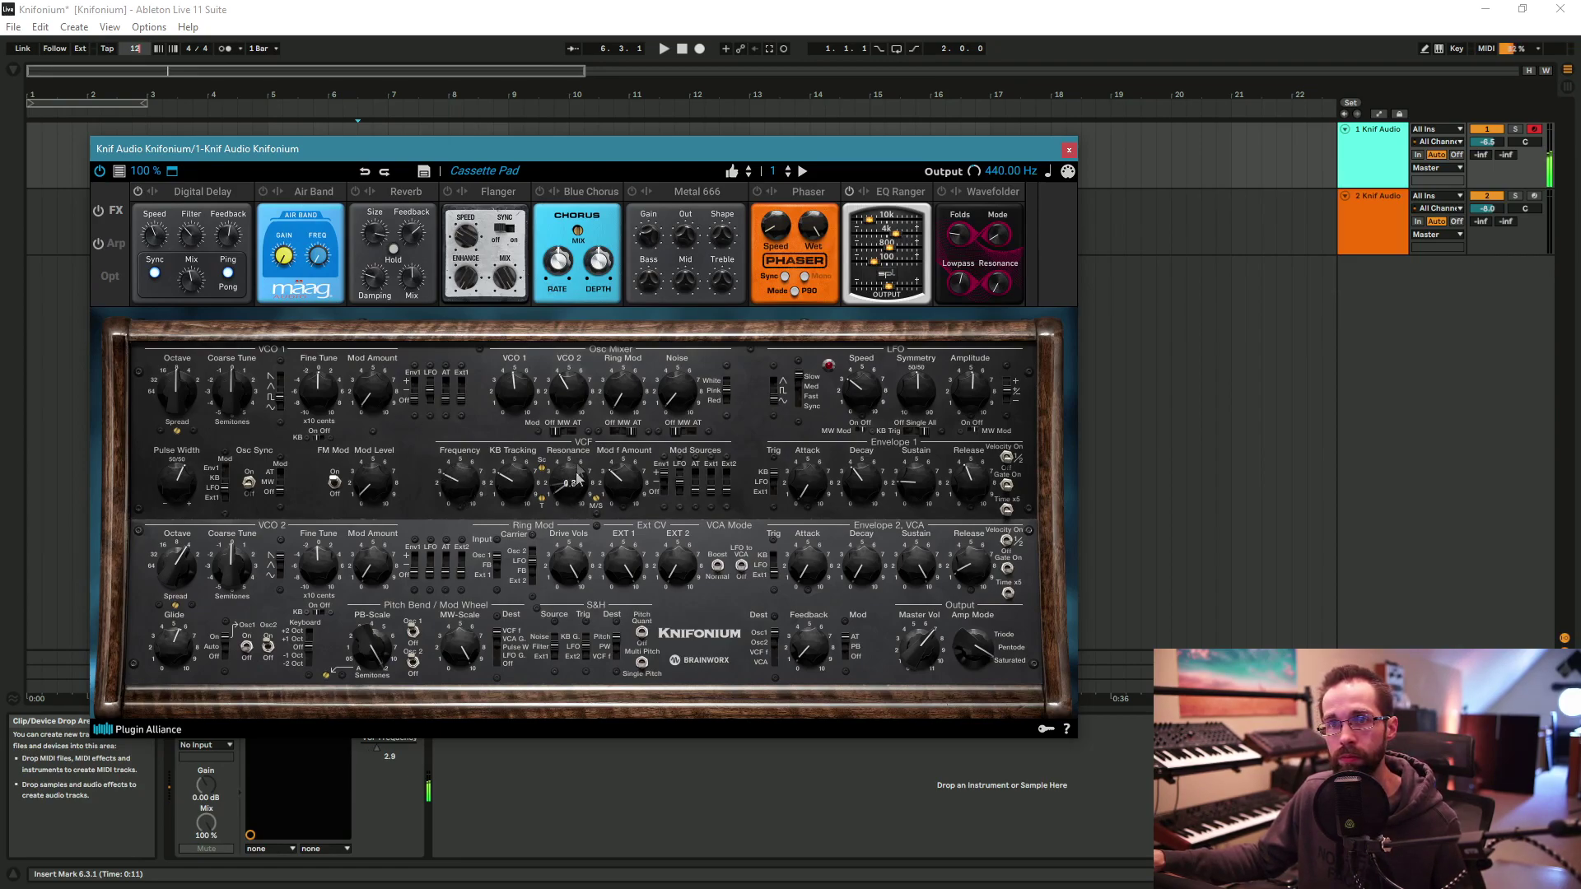
pyautogui.moveTo(581, 407); pyautogui.dragTo(583, 385)
pyautogui.moveTo(479, 477); pyautogui.dragTo(466, 497)
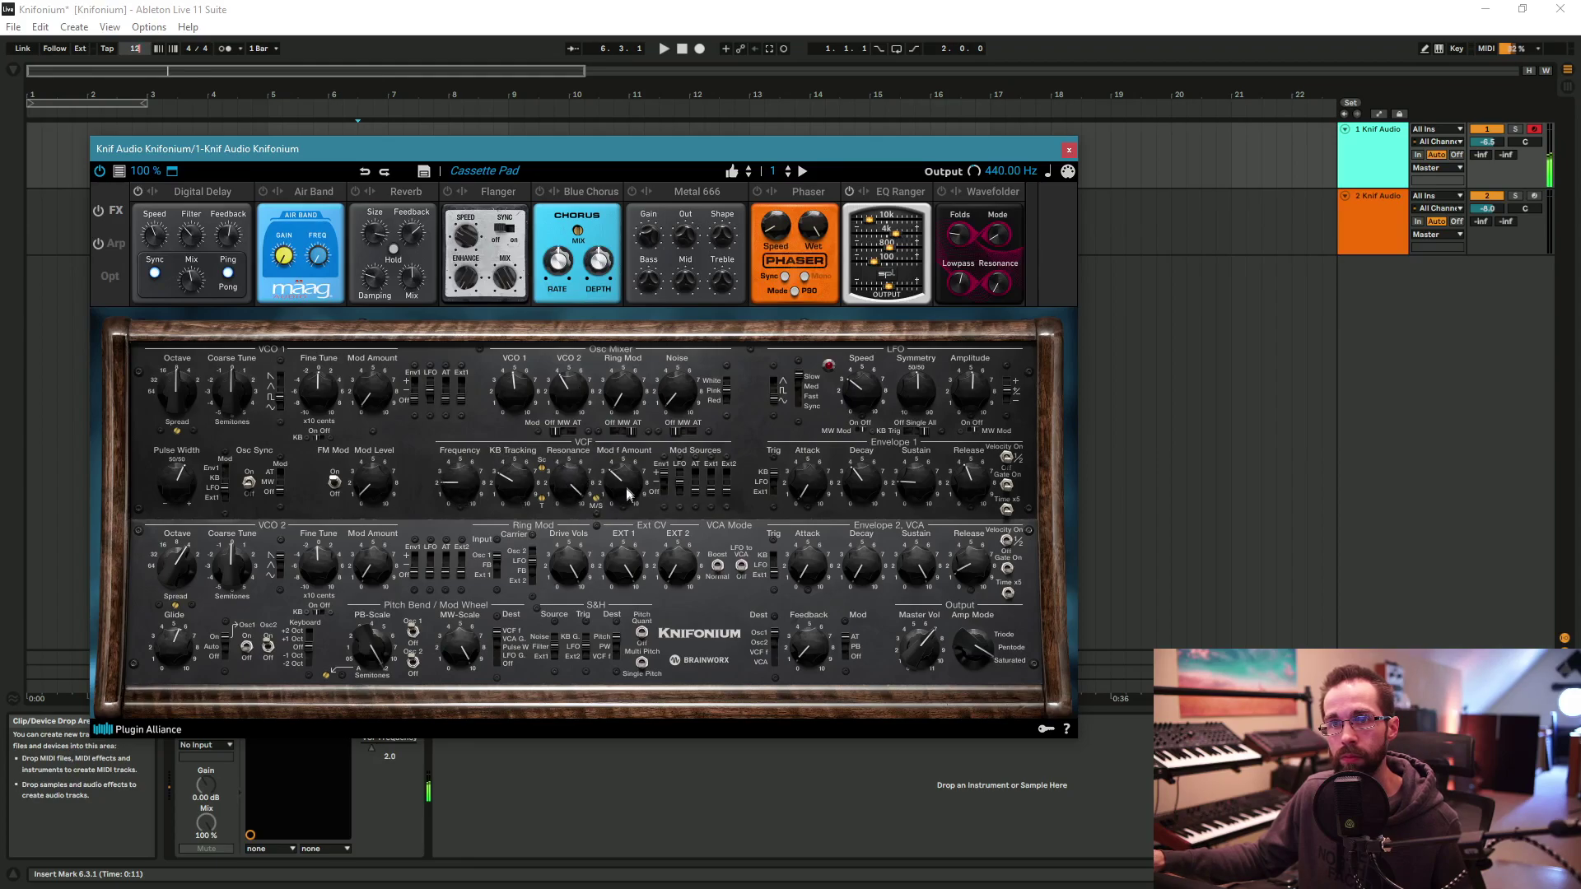
pyautogui.moveTo(448, 487)
pyautogui.moveTo(449, 488); pyautogui.dragTo(453, 450)
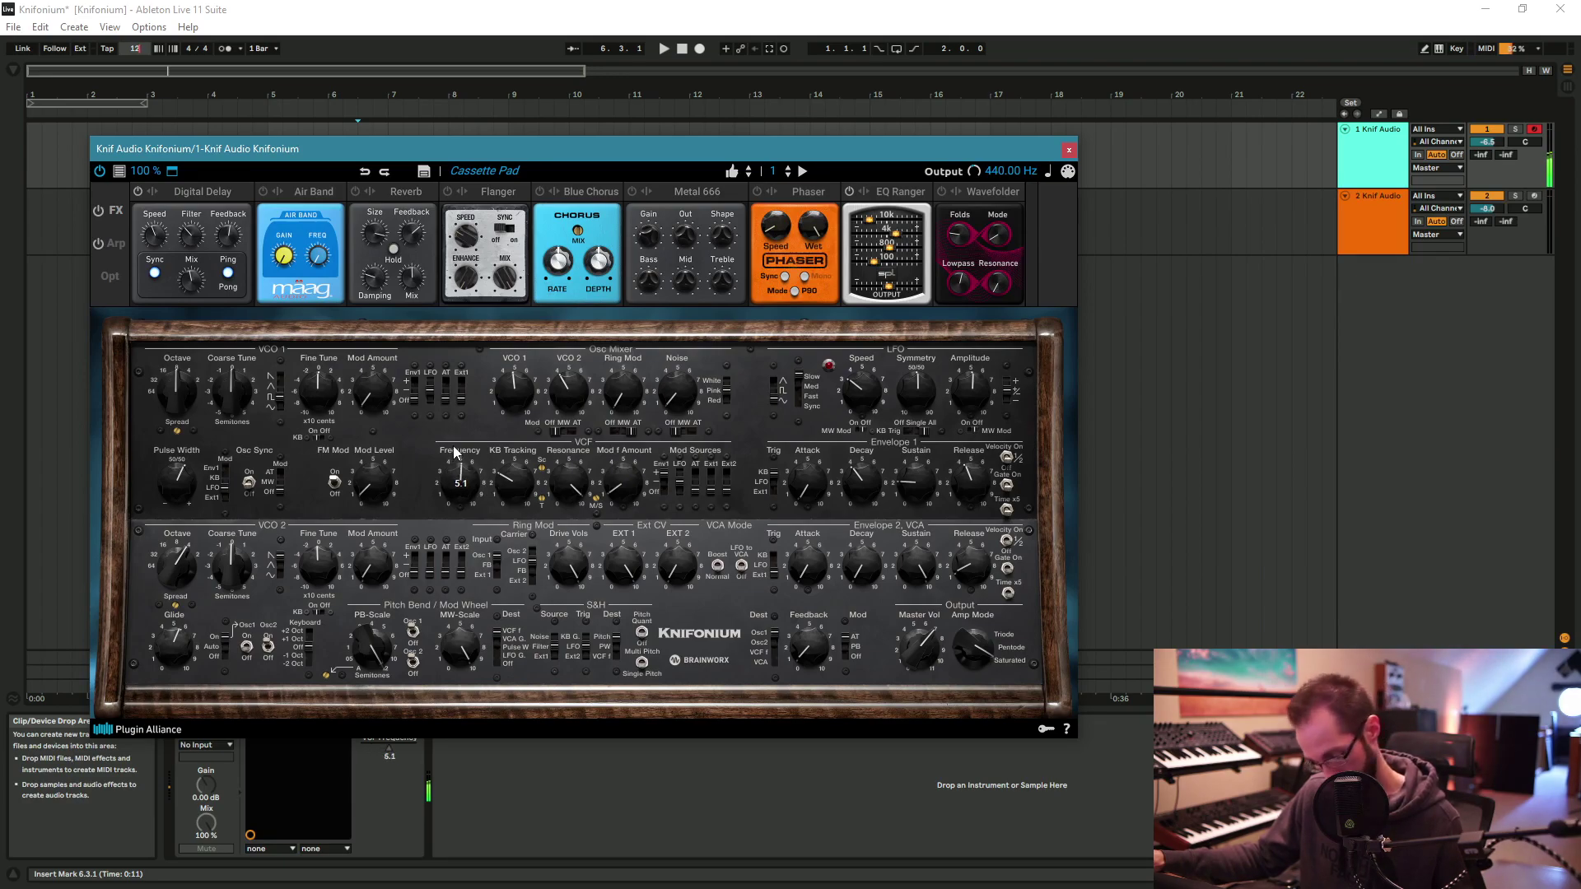
pyautogui.moveTo(453, 446); pyautogui.dragTo(459, 472)
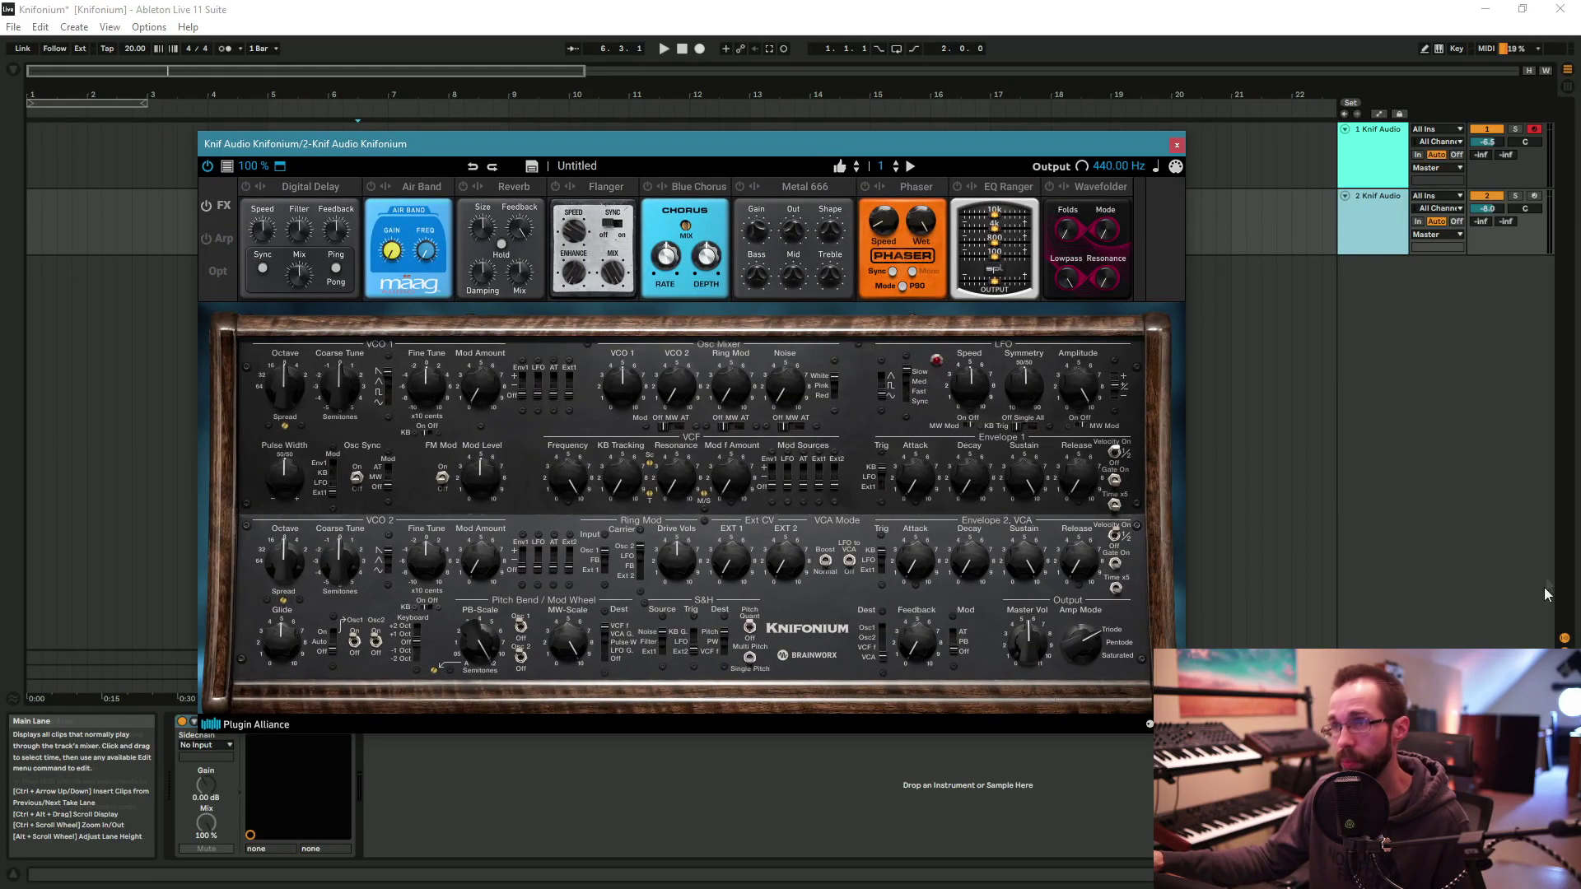
# Step: Set the second Knifonium track's volume to -8.4 dB and arm that track for playing
pyautogui.moveTo(1495, 211); pyautogui.dragTo(1494, 215)
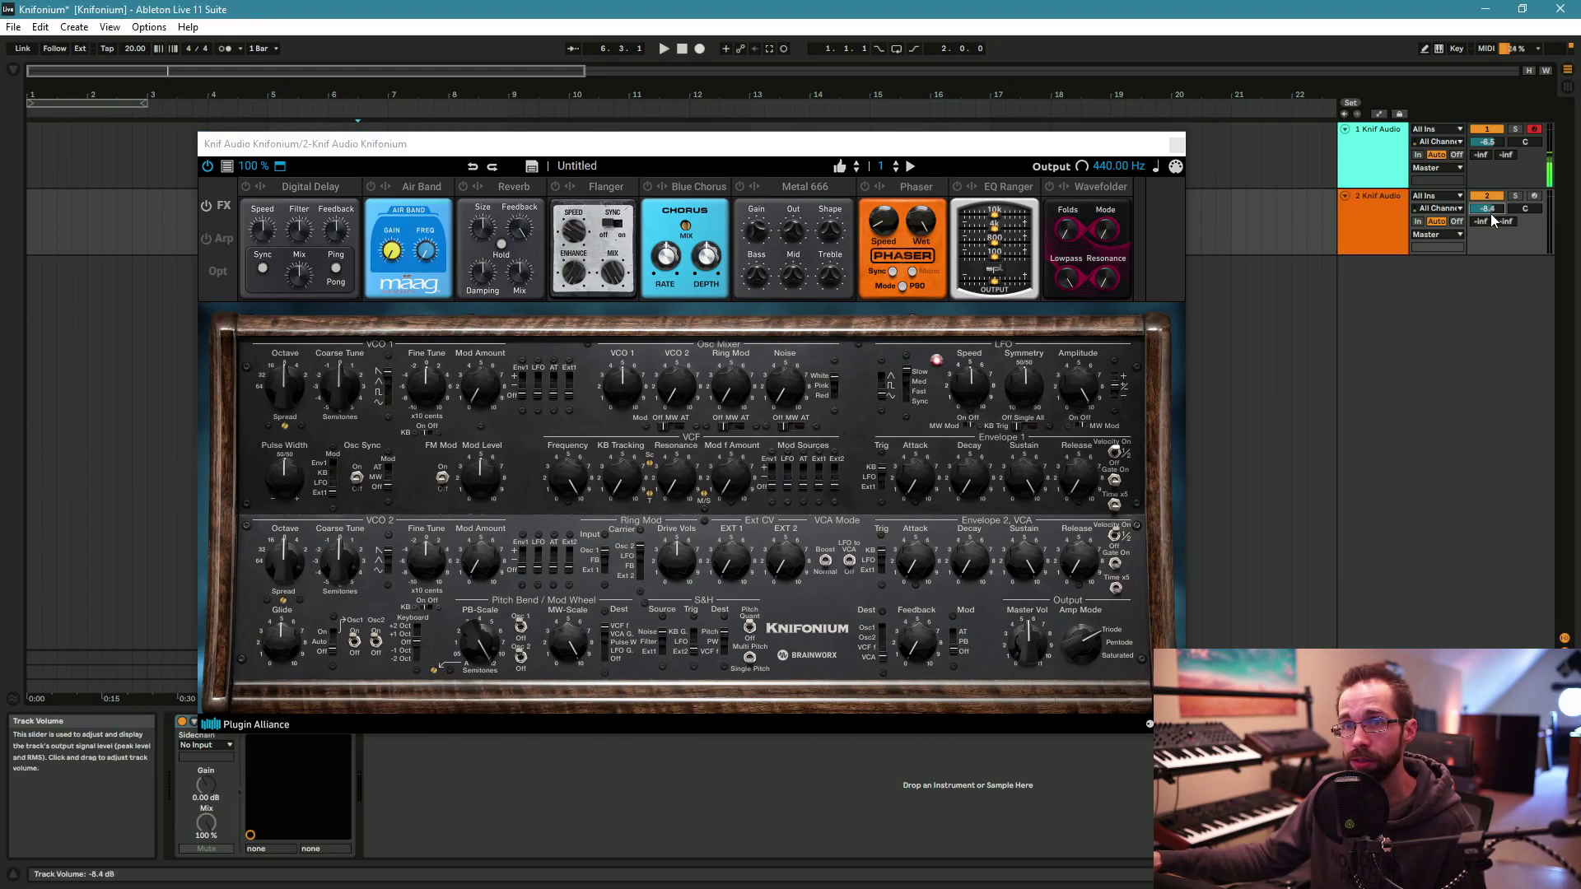
pyautogui.click(1534, 196)
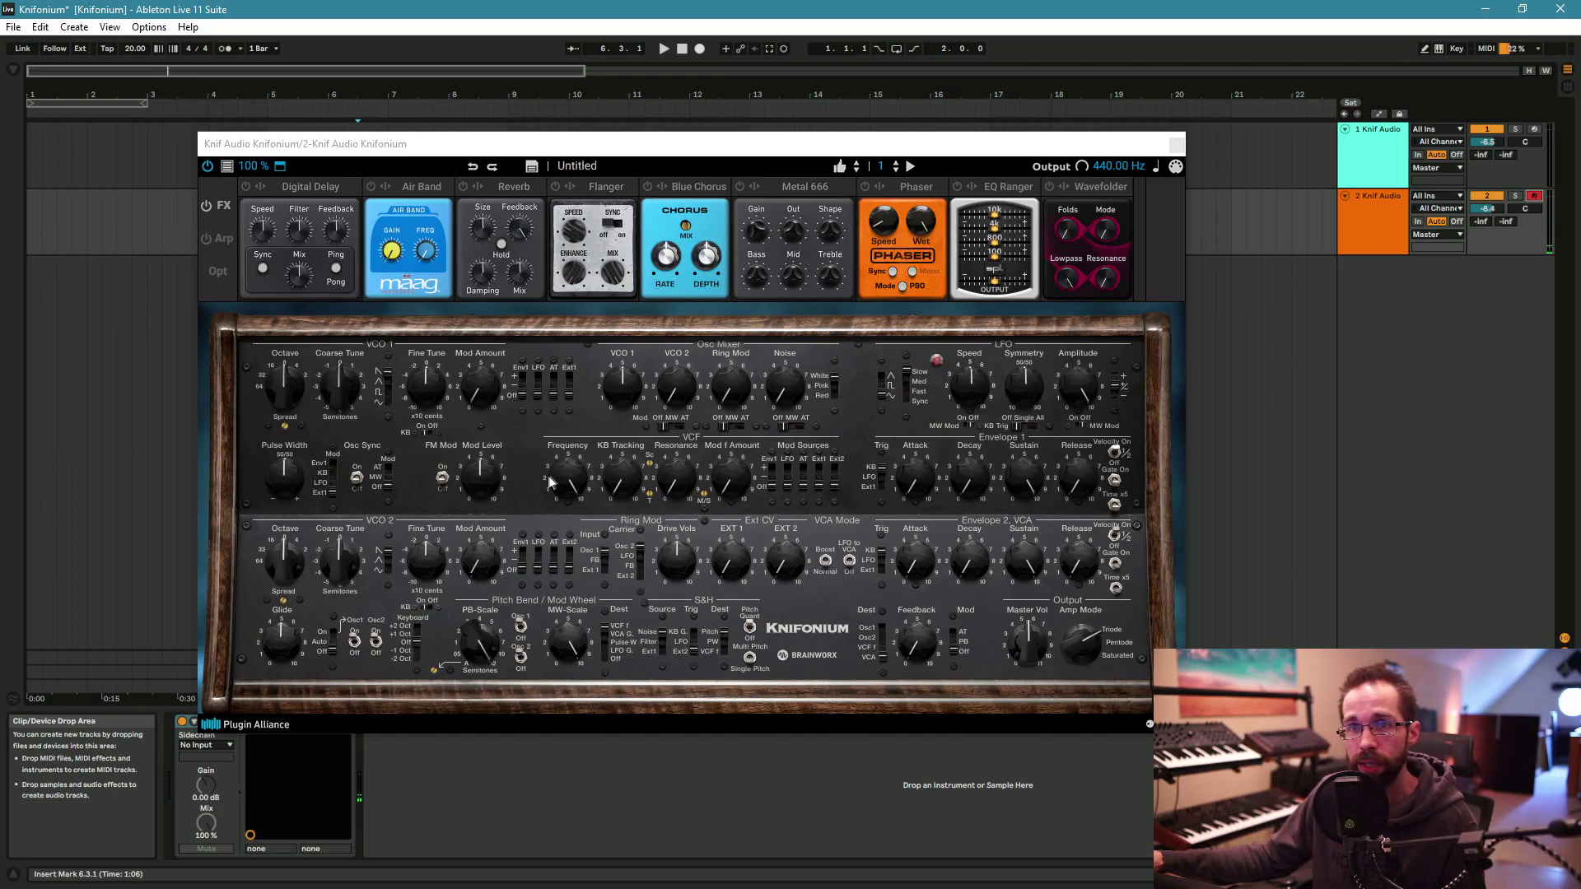
# Step: On the untitled patch, toggle Envelope 2's Gate switch and lower the VCF Frequency and VCO 1's Octave
pyautogui.click(1118, 567)
pyautogui.moveTo(571, 467)
pyautogui.mouseDown()
pyautogui.moveTo(570, 536)
pyautogui.moveTo(575, 471)
pyautogui.mouseUp()
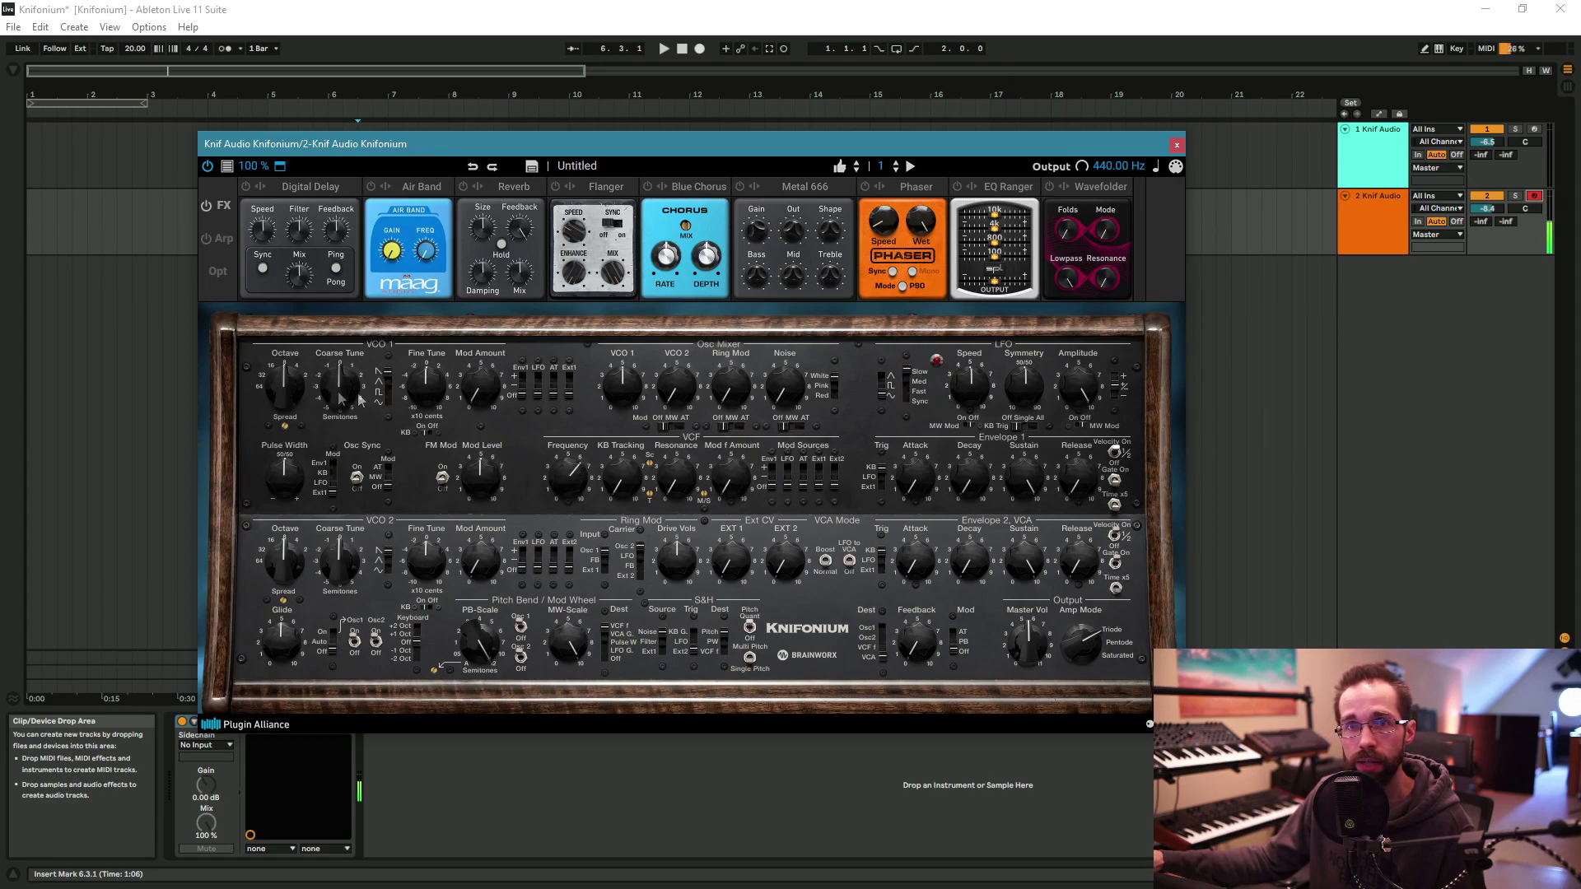
pyautogui.moveTo(287, 387); pyautogui.dragTo(289, 407)
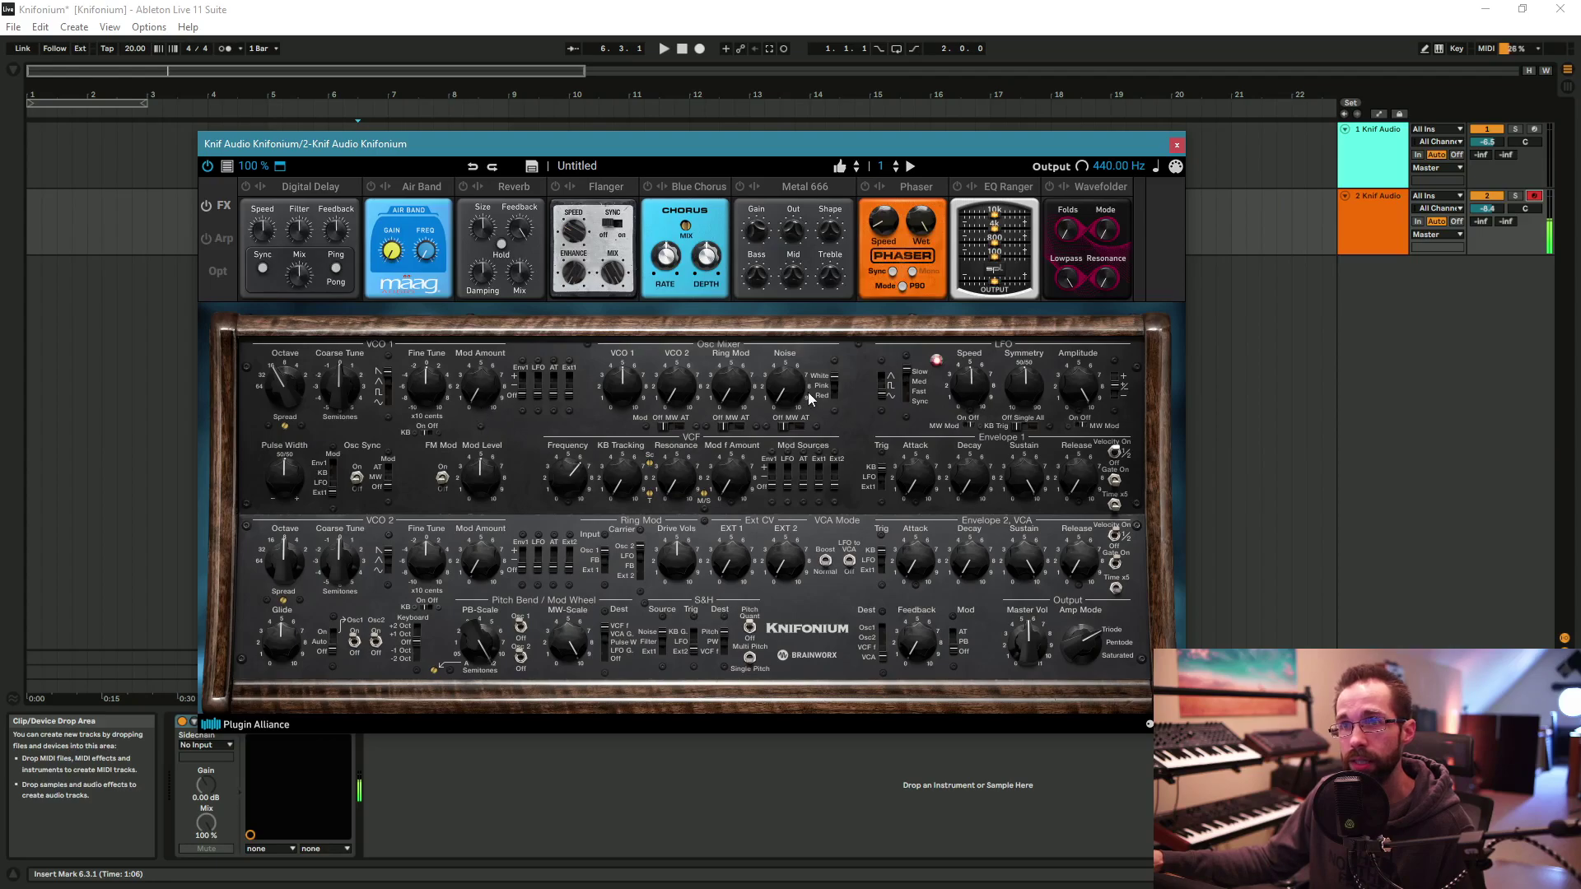
# Step: Change the LFO's waveform, slow its Speed, and route it to VCO 1 with a Mod Amount of about 5
pyautogui.click(888, 391)
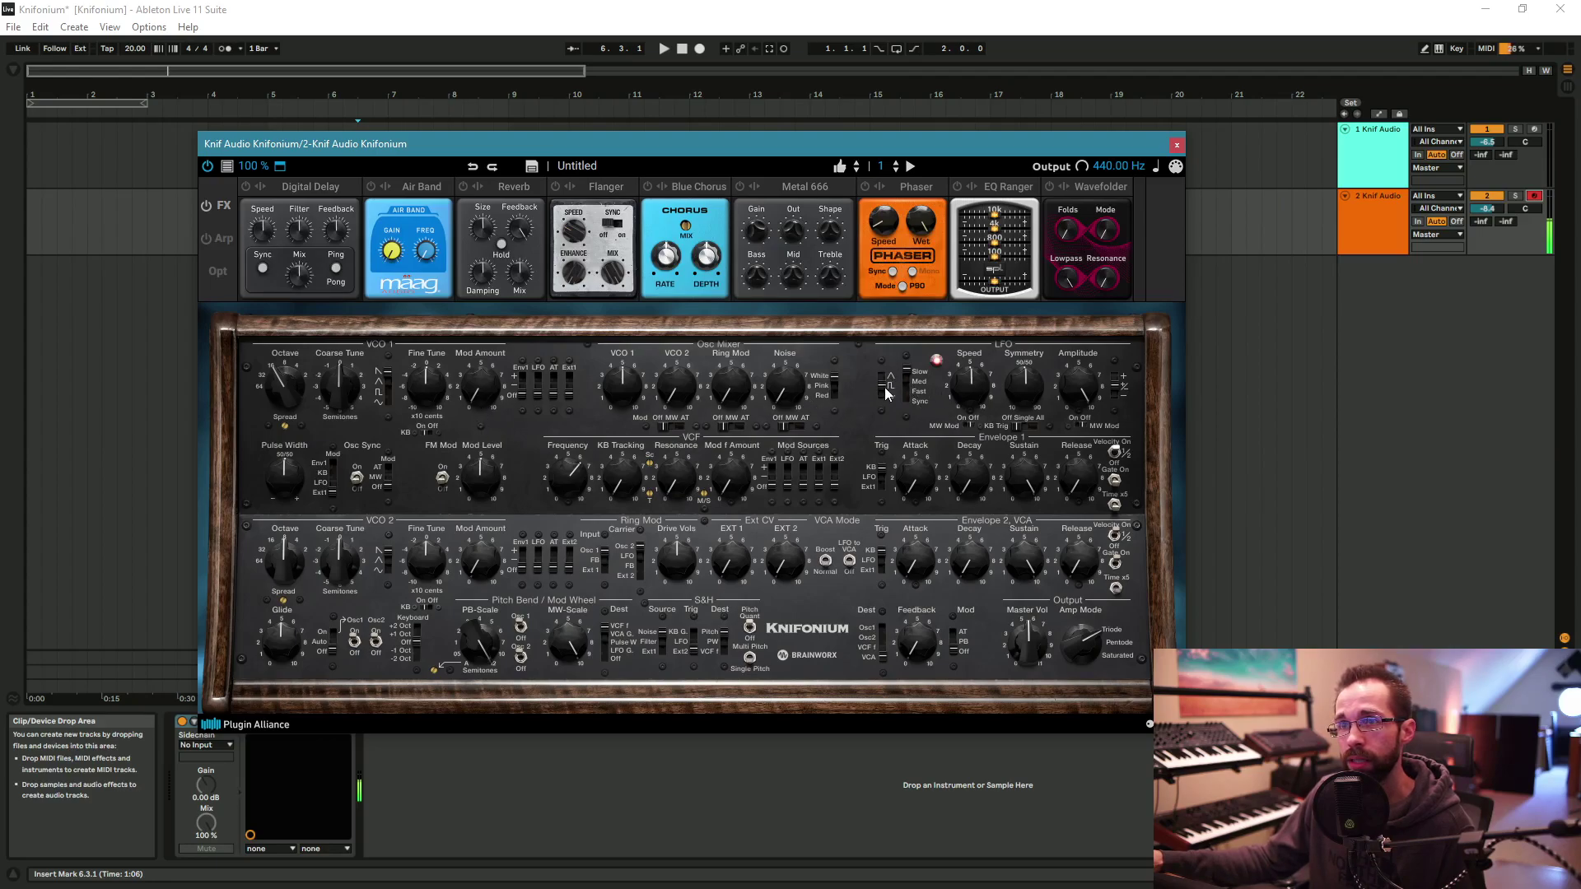
pyautogui.moveTo(975, 399)
pyautogui.moveTo(480, 397); pyautogui.dragTo(481, 373)
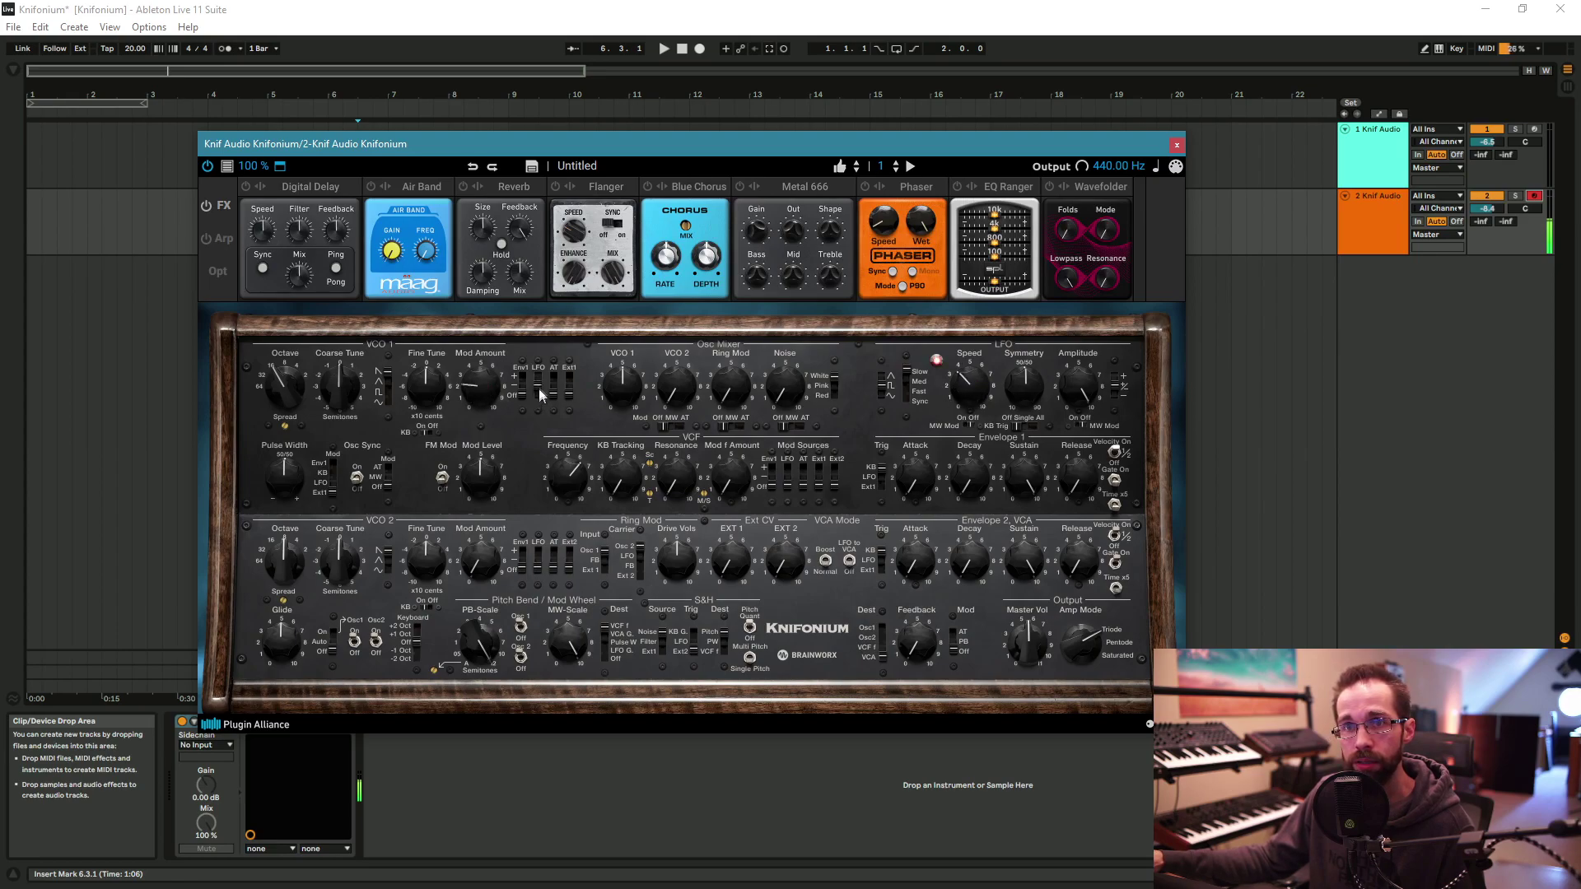
pyautogui.moveTo(488, 392); pyautogui.dragTo(494, 364)
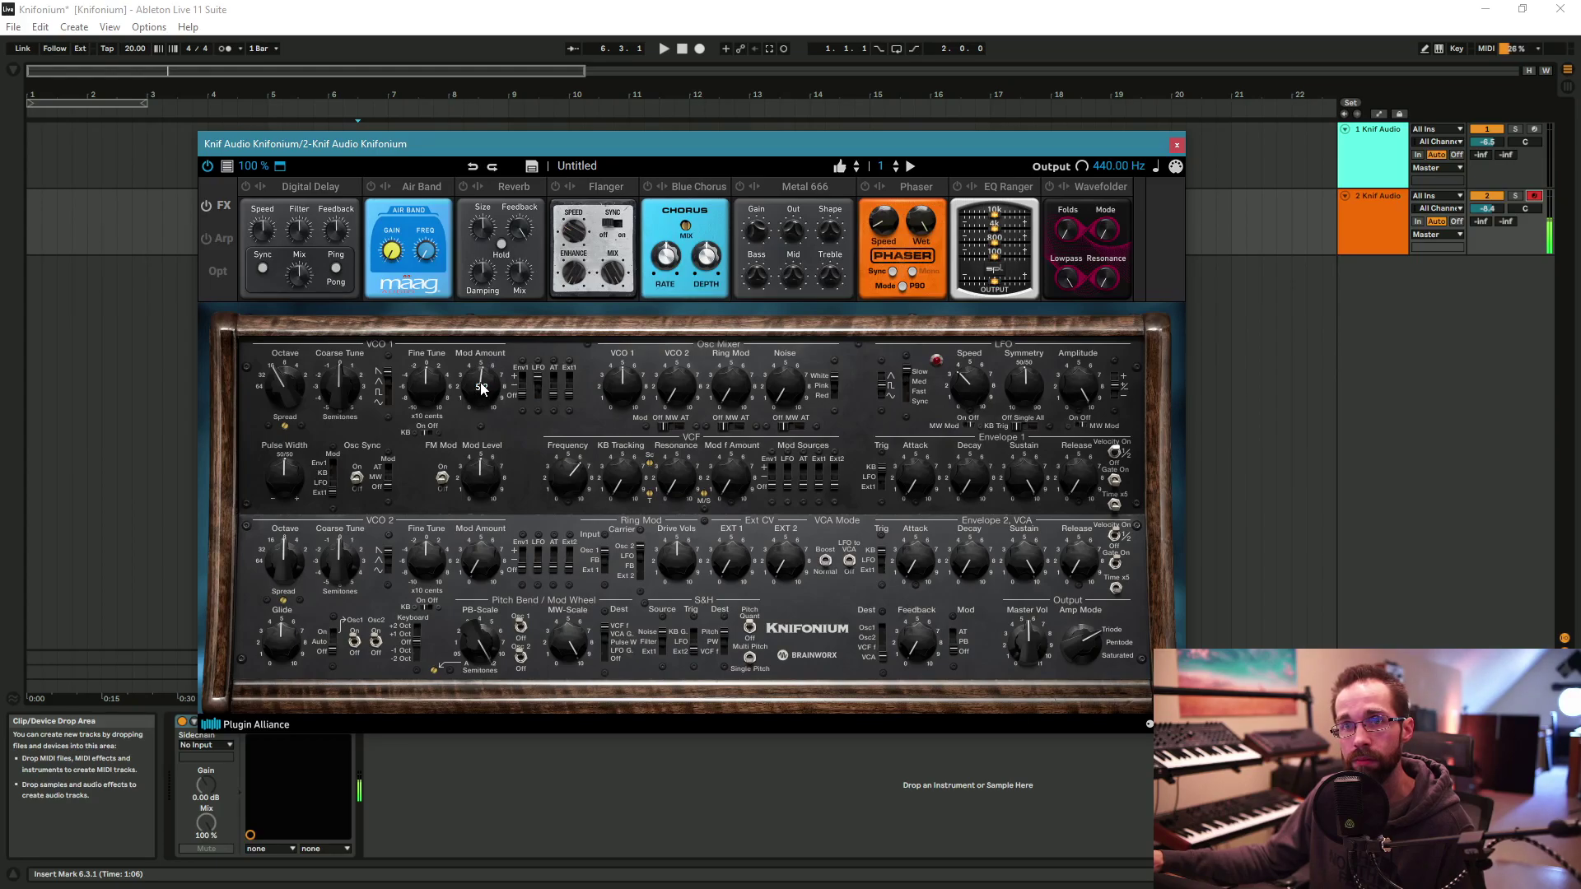
# Step: Raise VCO 2's level in the Osc Mixer and try different Pulse Width settings either side of centre
pyautogui.moveTo(688, 399); pyautogui.dragTo(695, 353)
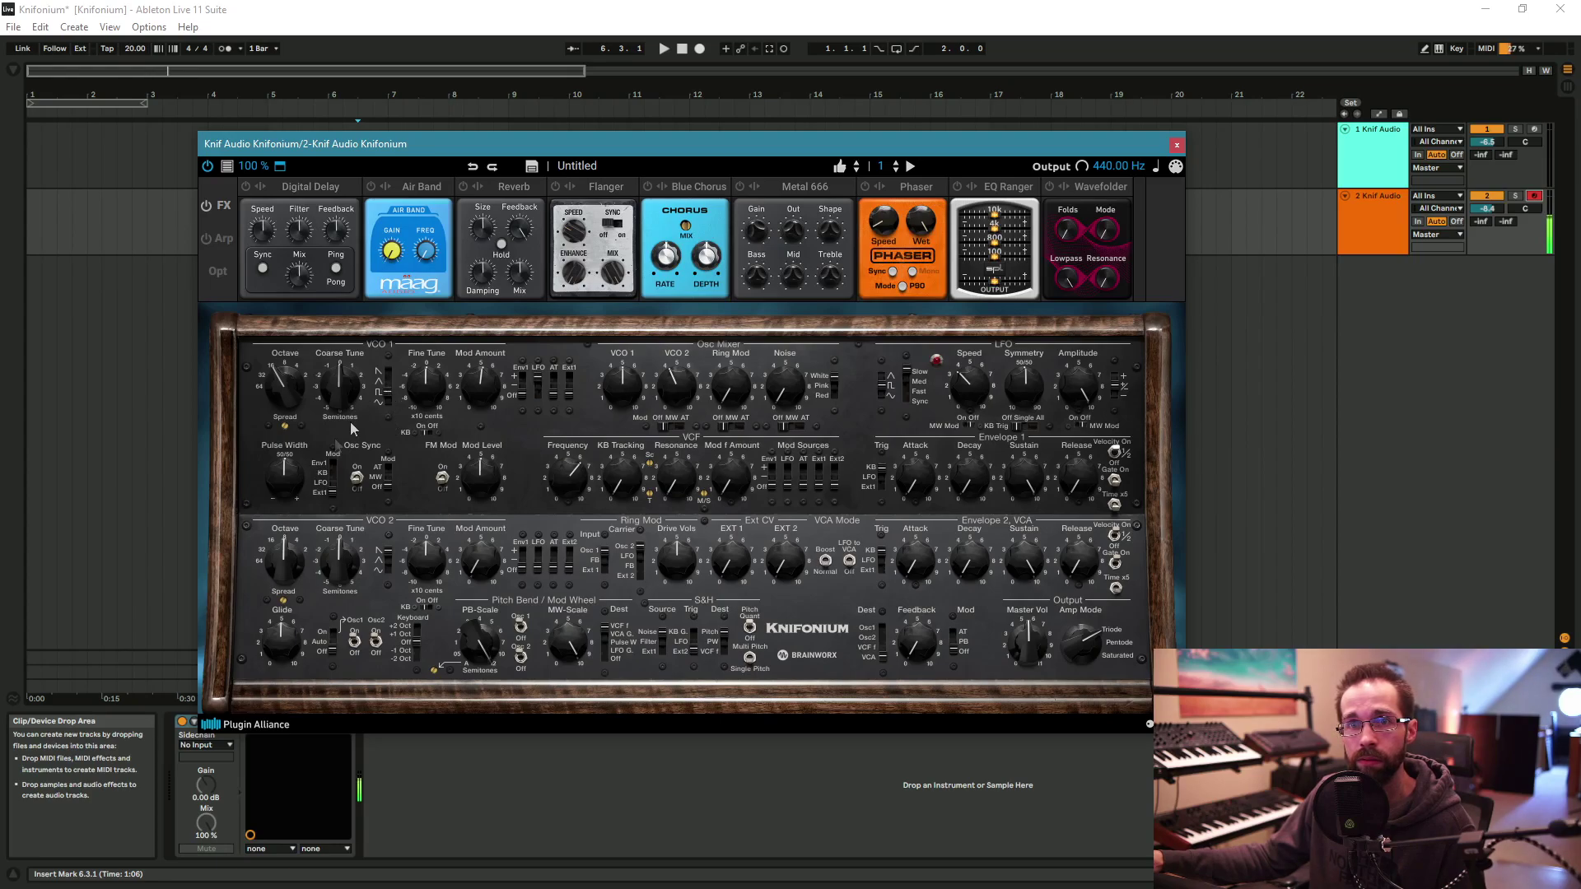
pyautogui.moveTo(287, 469); pyautogui.dragTo(320, 486)
pyautogui.moveTo(294, 477)
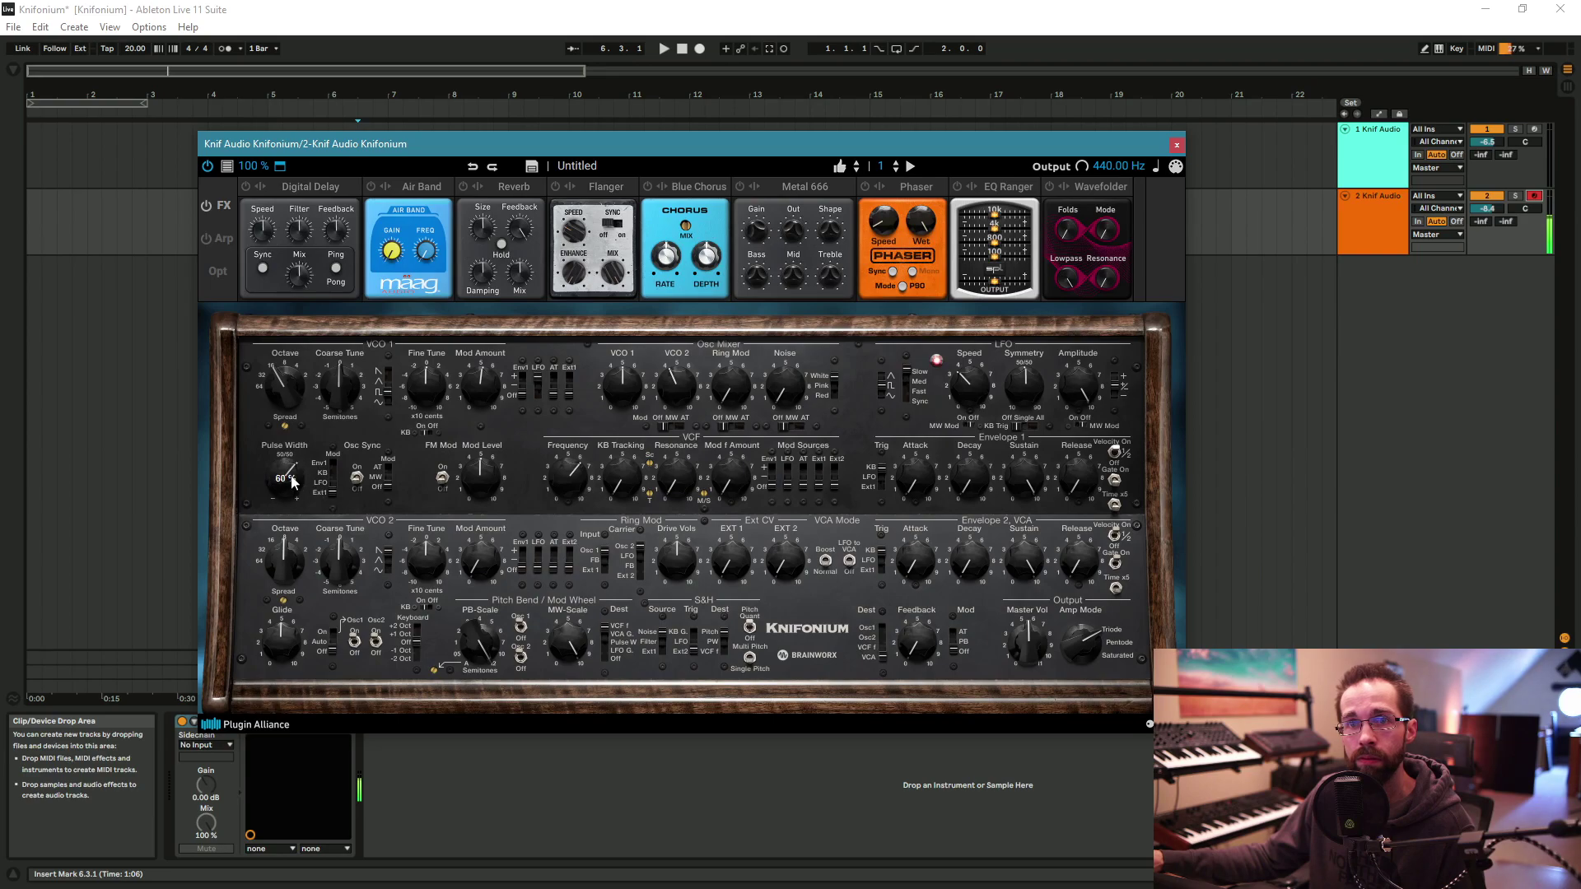
pyautogui.moveTo(289, 476); pyautogui.dragTo(289, 506)
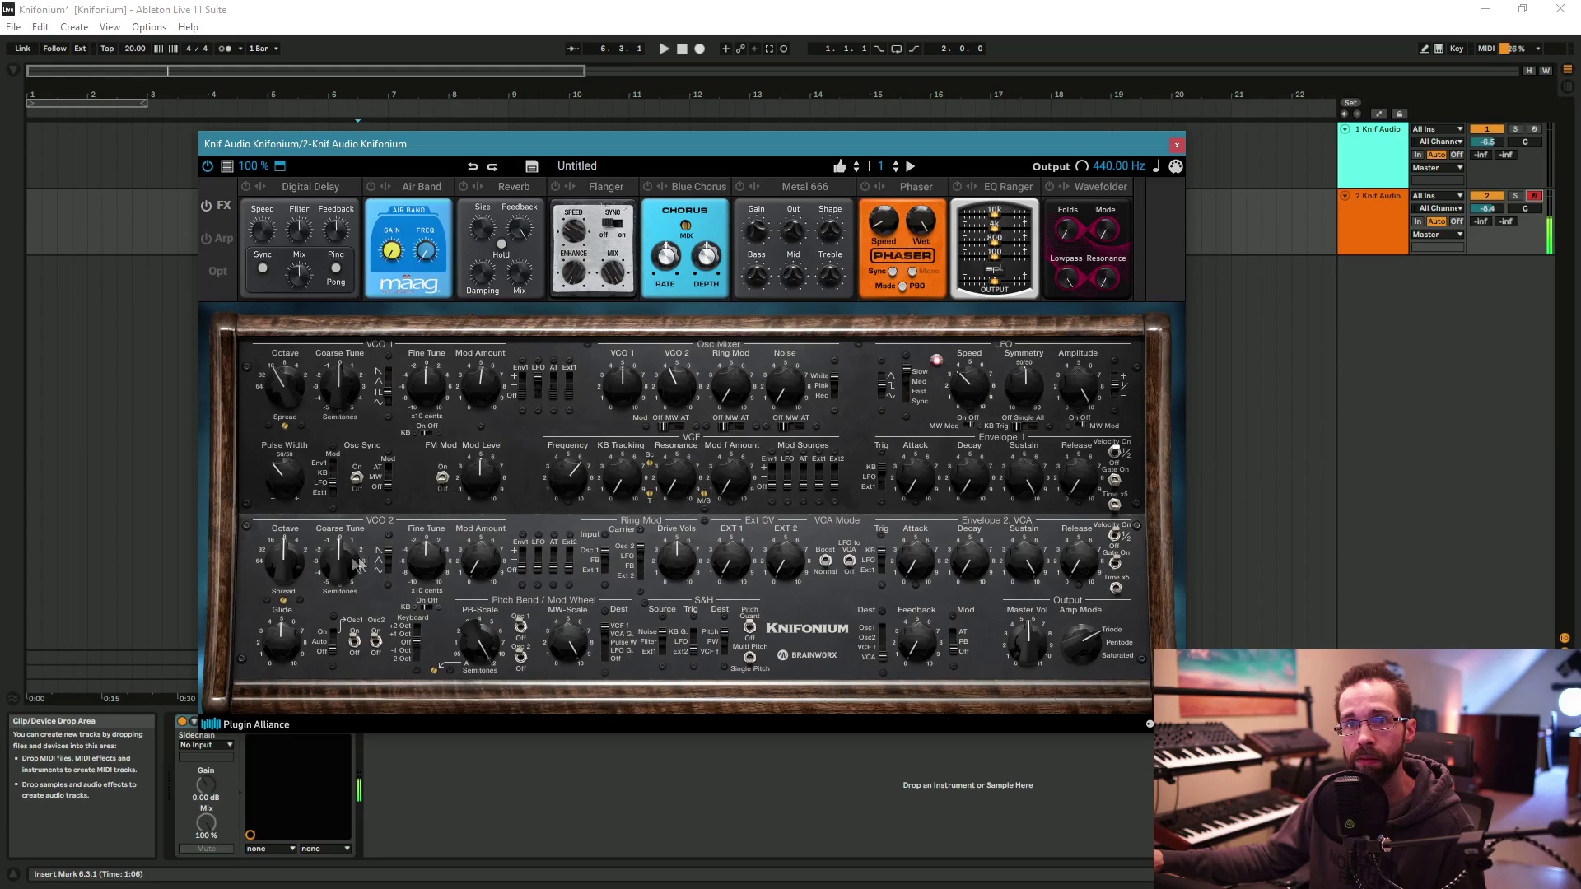
# Step: Raise VCO 2's Octave and detune it downward with Fine Tune and Coarse Tune
pyautogui.moveTo(285, 574); pyautogui.dragTo(287, 583)
pyautogui.moveTo(428, 557); pyautogui.dragTo(426, 602)
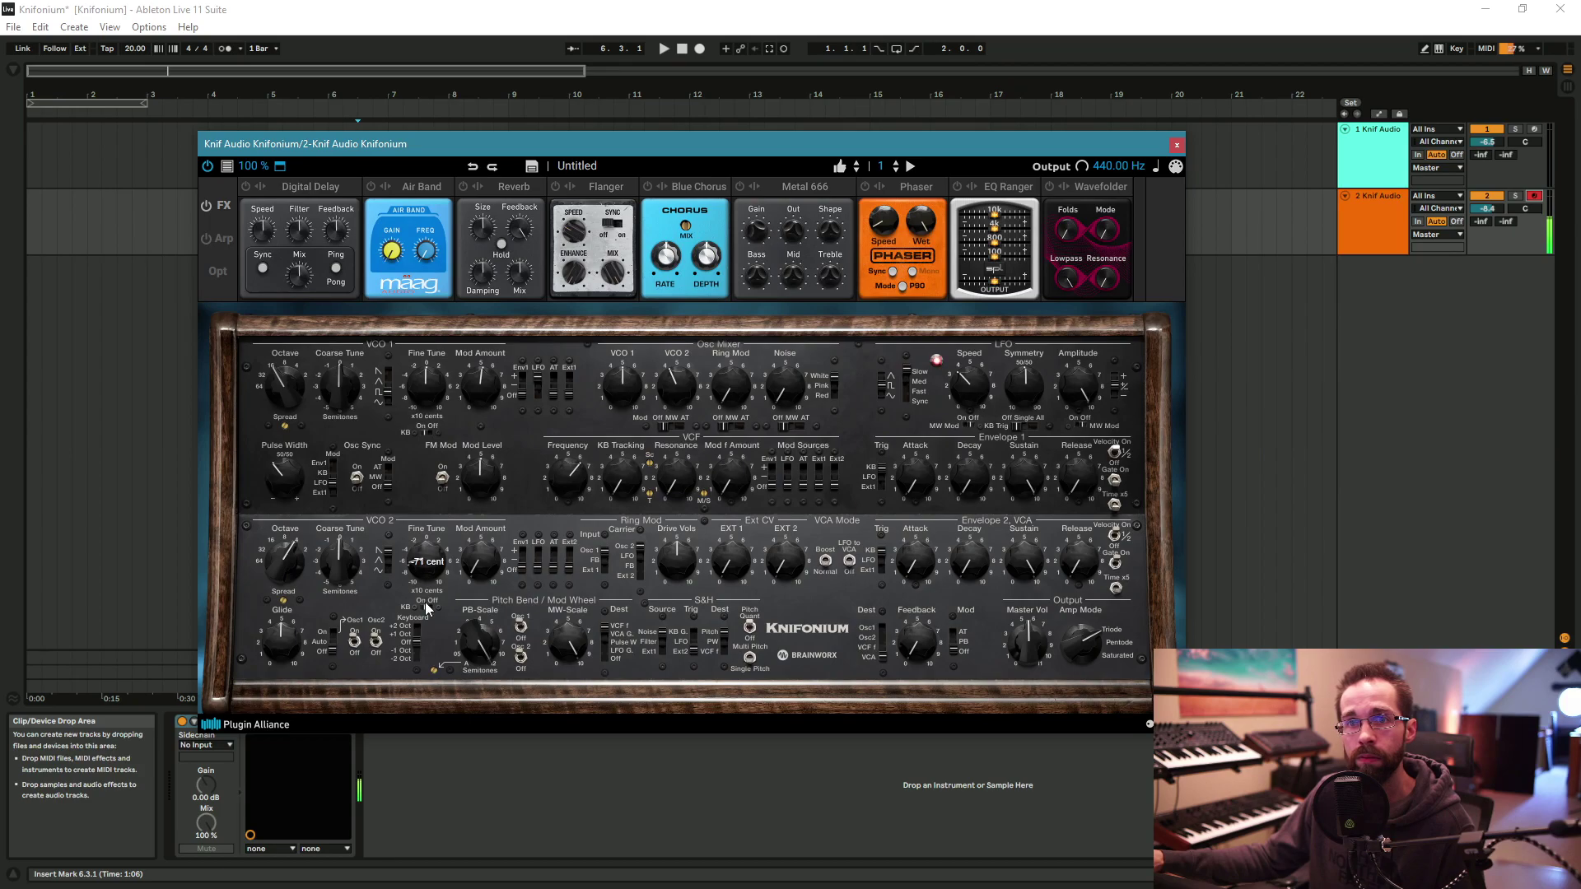
pyautogui.moveTo(340, 559); pyautogui.dragTo(343, 577)
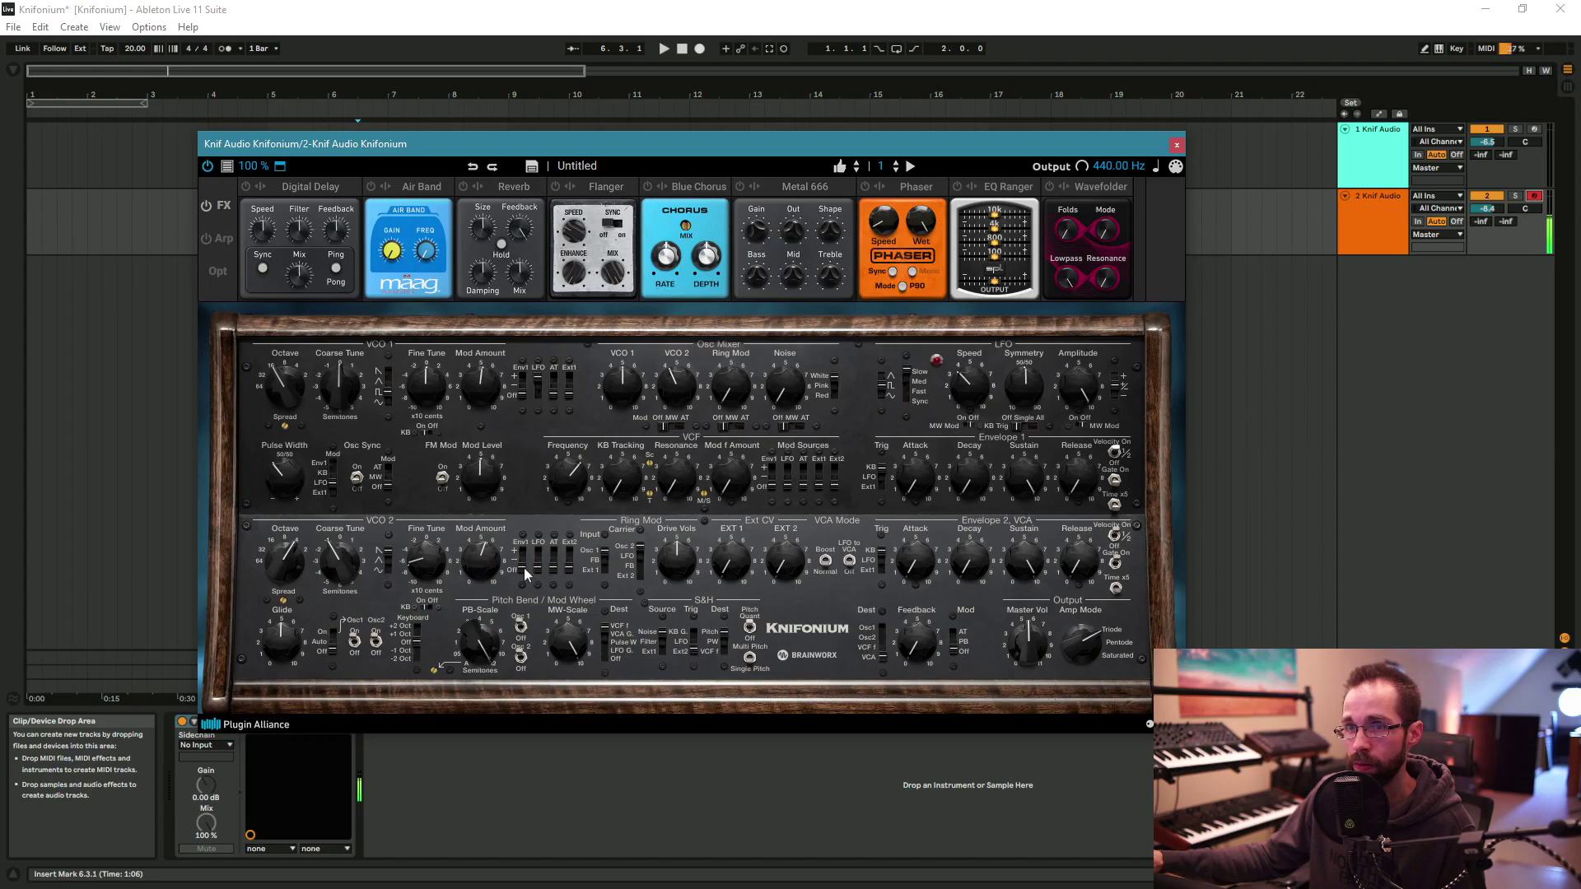
# Step: Route the LFO to VCO 2 with a Mod Amount of about 2.2 and return its Fine Tune to centre
pyautogui.moveTo(539, 570); pyautogui.dragTo(539, 561)
pyautogui.moveTo(482, 512); pyautogui.dragTo(489, 619)
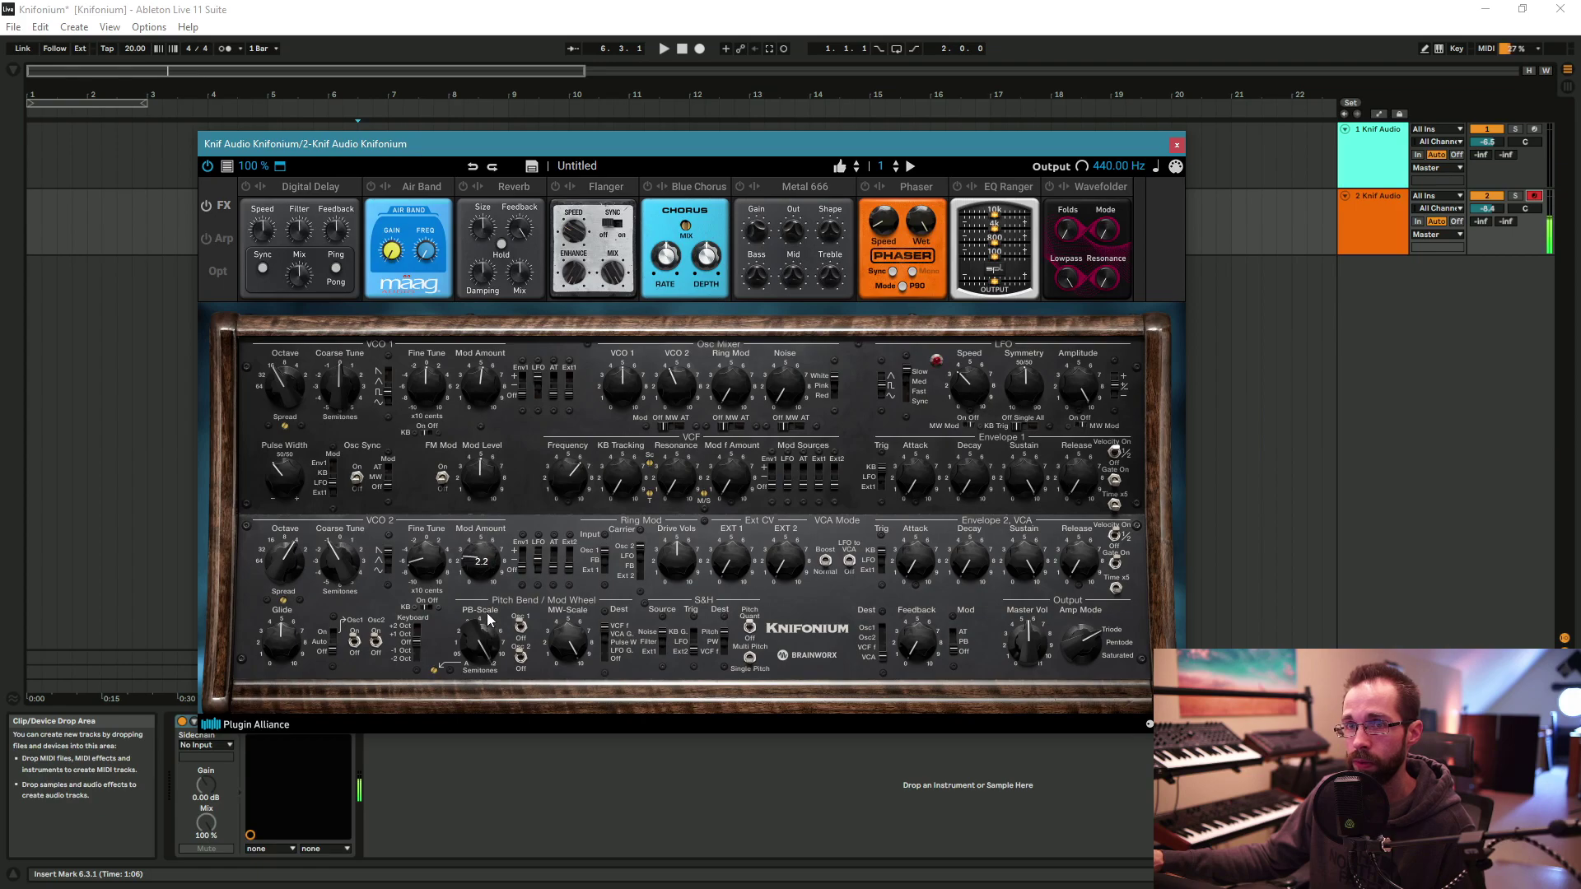
pyautogui.moveTo(433, 574); pyautogui.dragTo(434, 521)
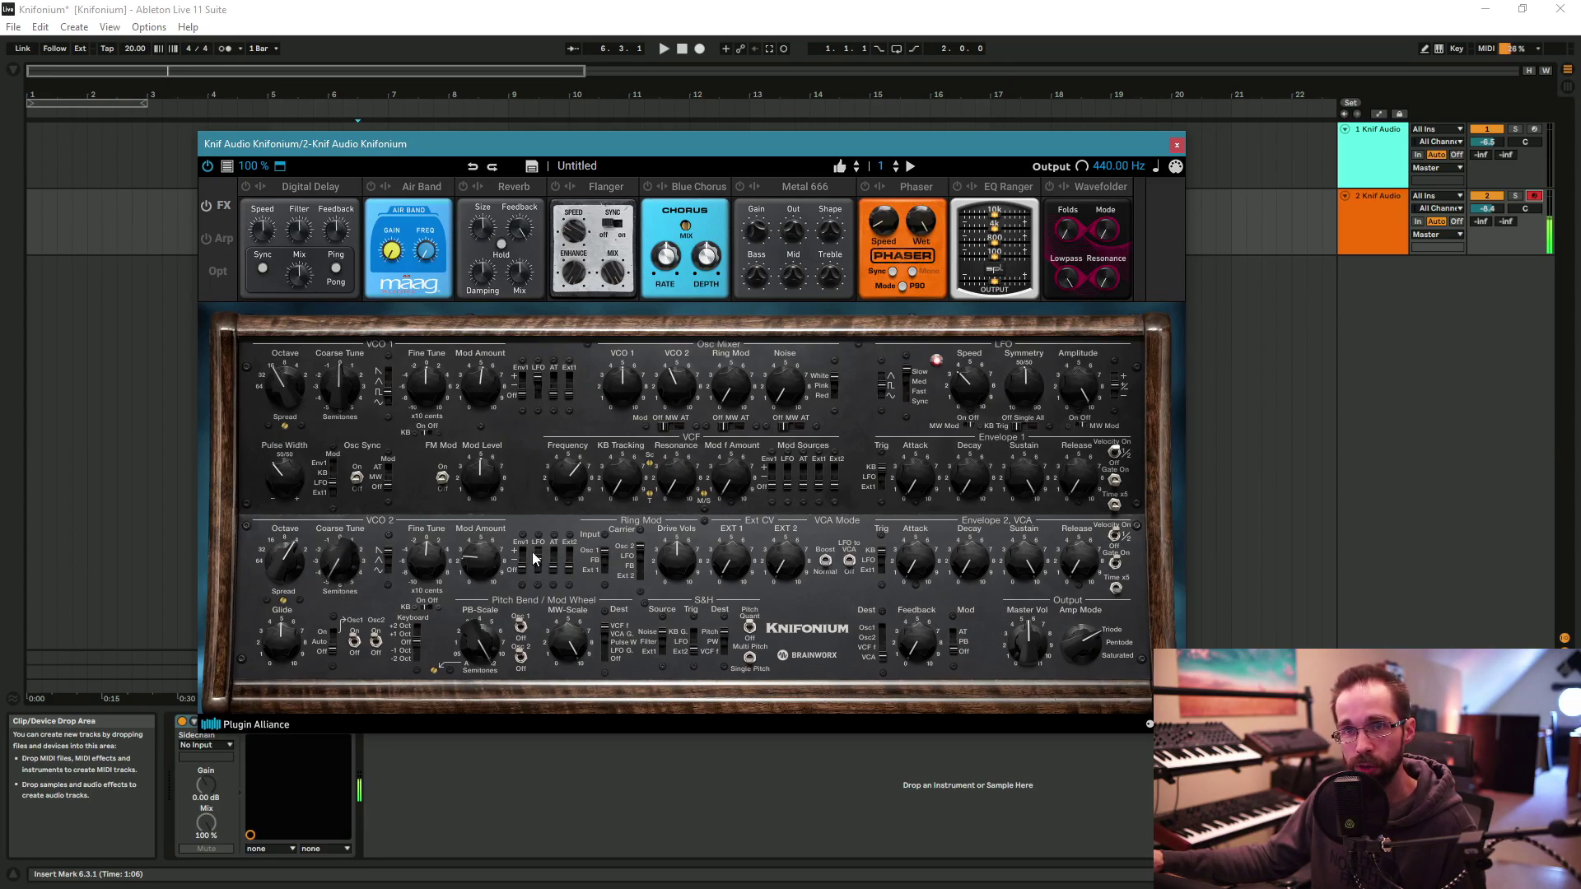
# Step: Lower the VCF's Frequency slightly and try different Mod f Amount settings, settling on a low amount
pyautogui.click(574, 466)
pyautogui.moveTo(574, 466); pyautogui.dragTo(575, 479)
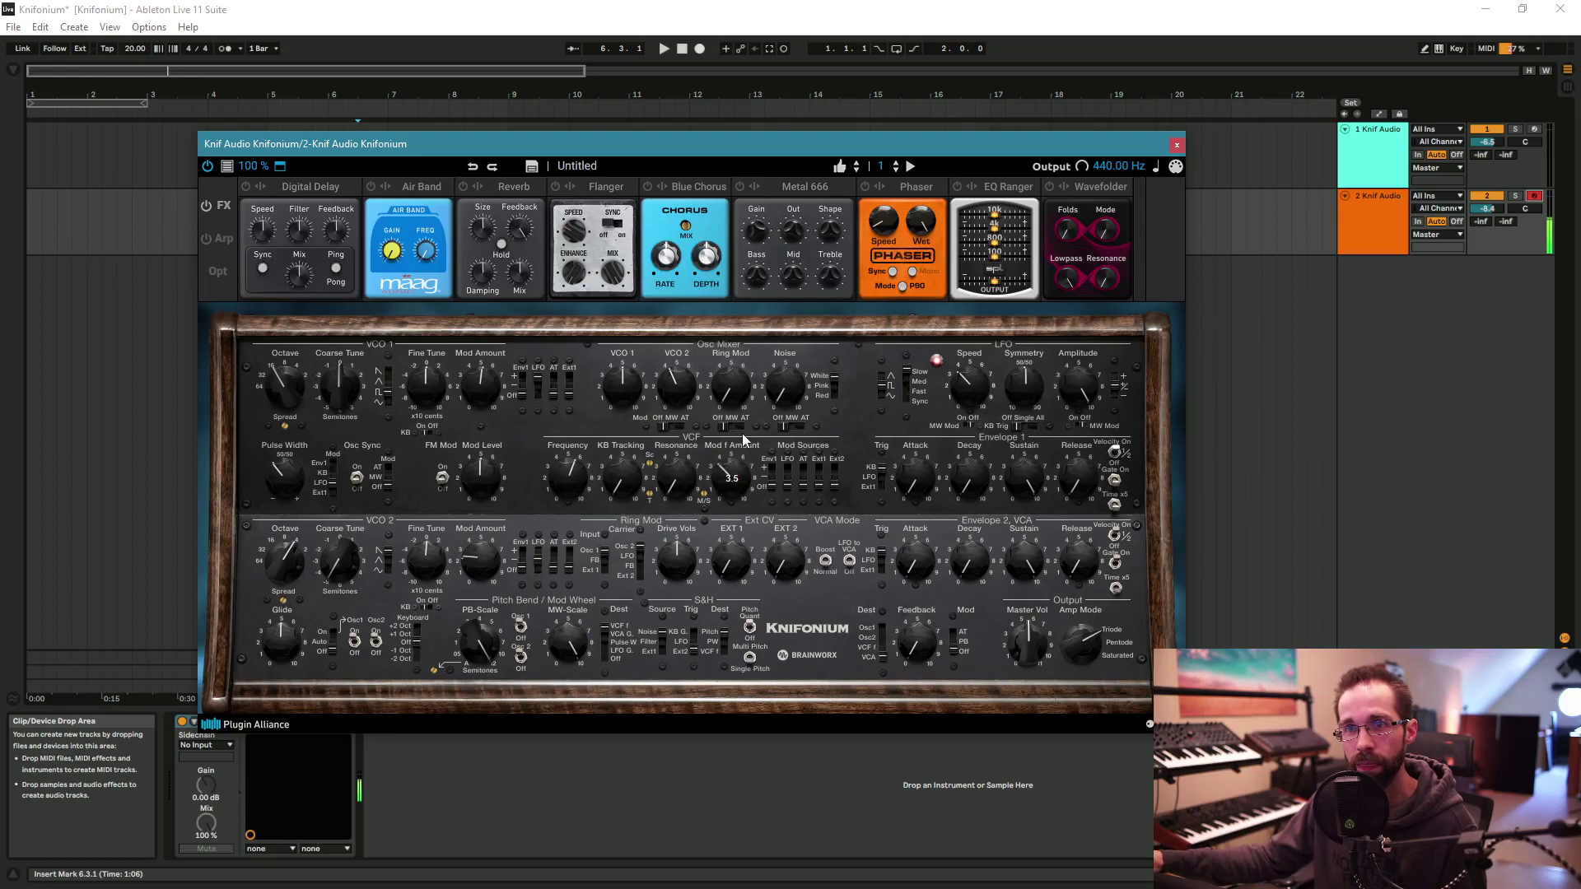
pyautogui.moveTo(736, 482); pyautogui.dragTo(740, 498)
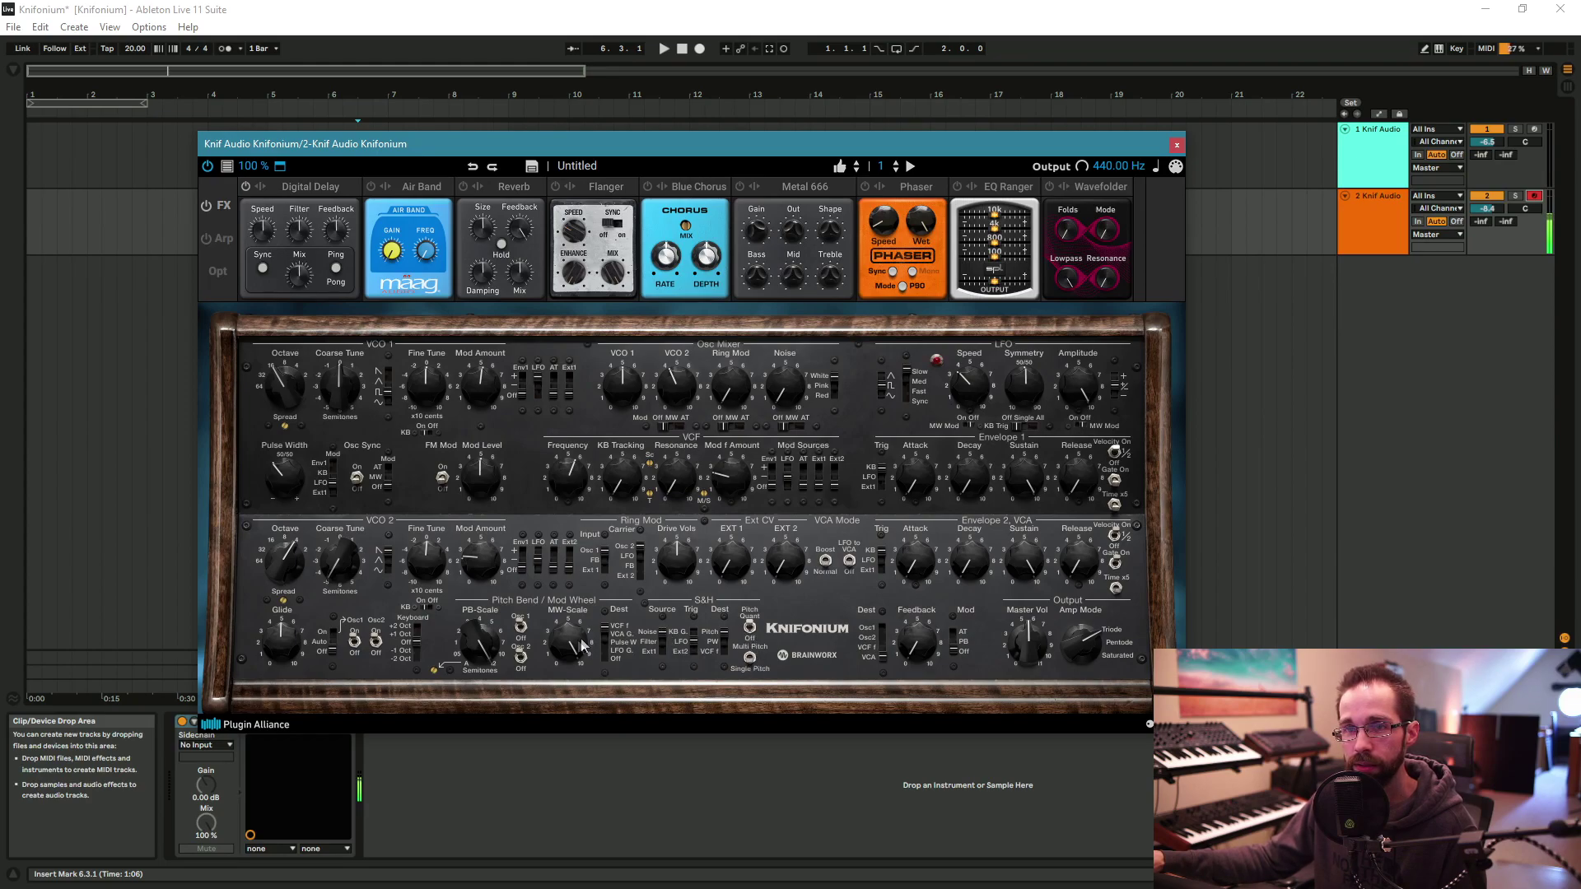
pyautogui.moveTo(739, 530)
pyautogui.moveTo(739, 529); pyautogui.dragTo(738, 512)
pyautogui.moveTo(744, 457); pyautogui.dragTo(750, 427)
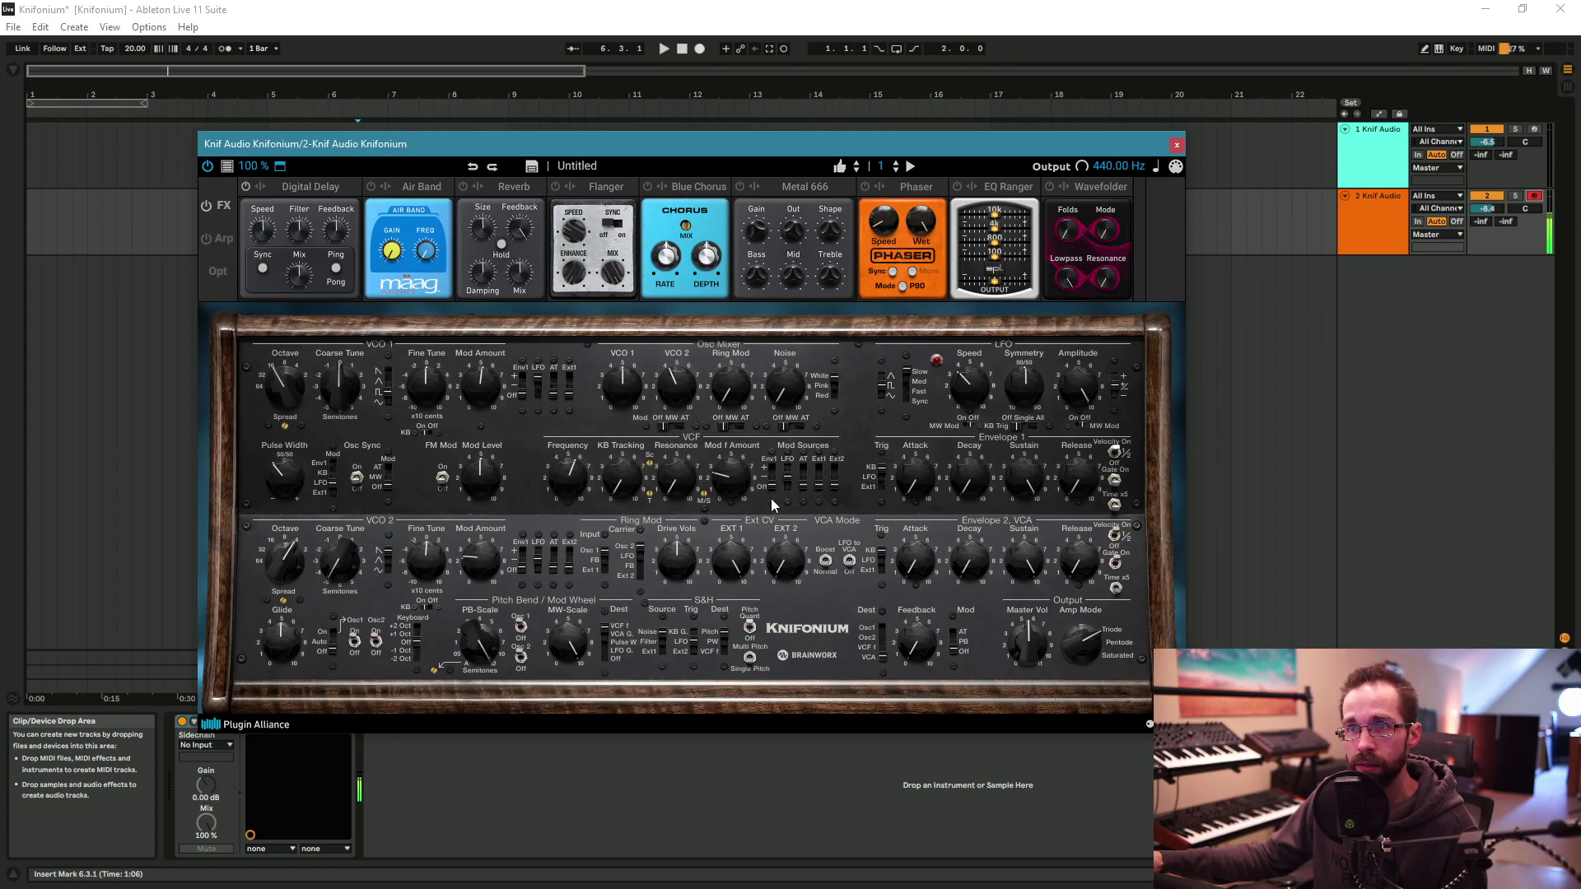
# Step: Push the ring modulator's Drive Vols to 10 and bring it back to around the middle
pyautogui.moveTo(692, 571); pyautogui.dragTo(678, 502)
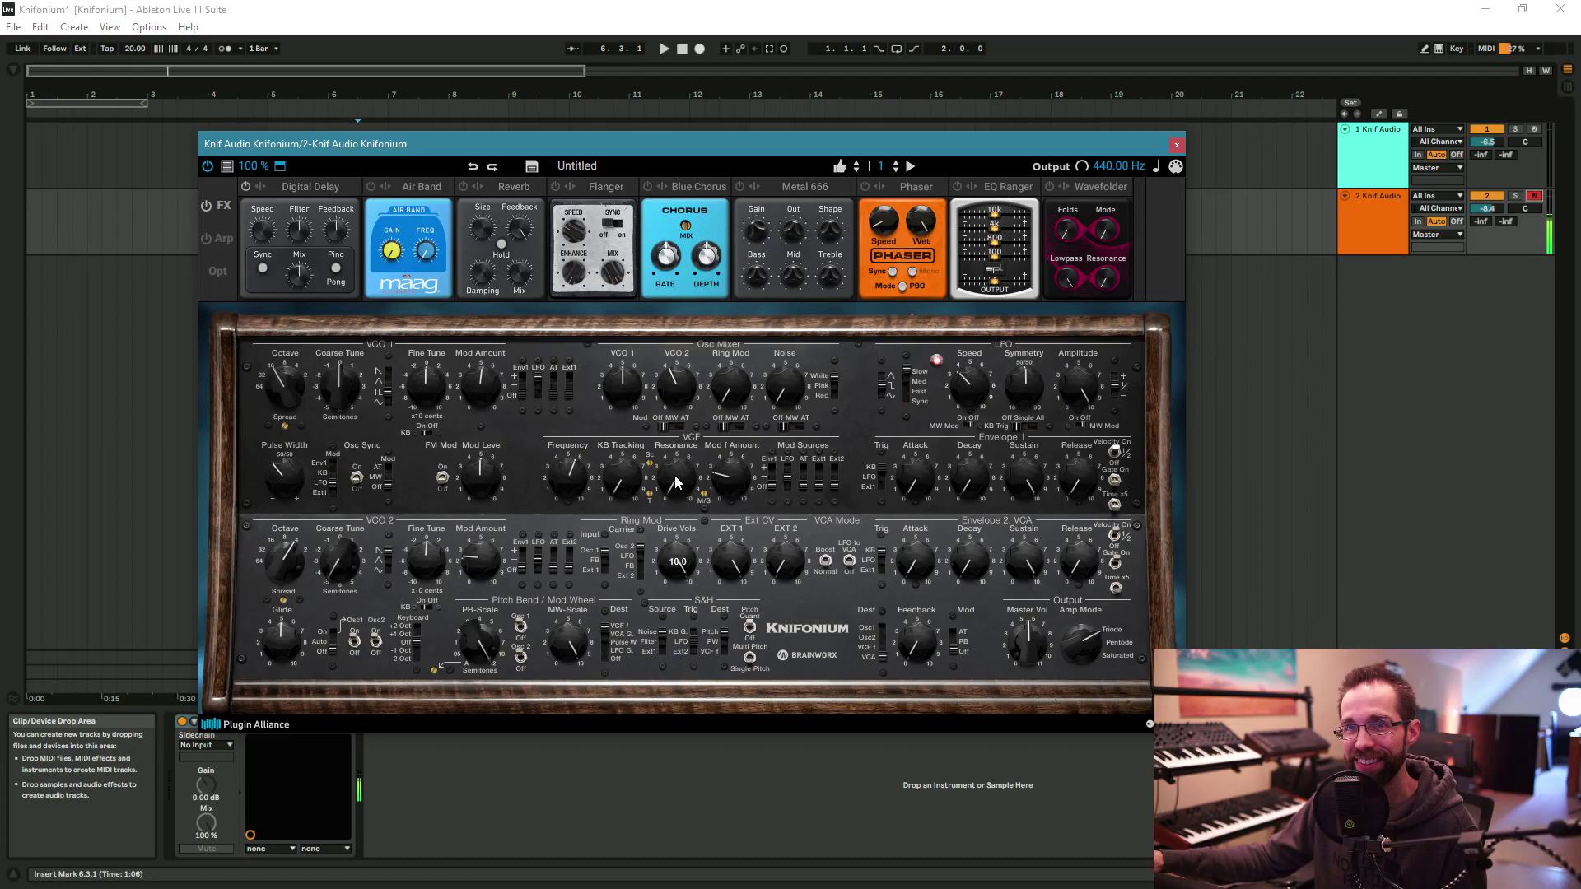
pyautogui.moveTo(676, 552); pyautogui.dragTo(684, 626)
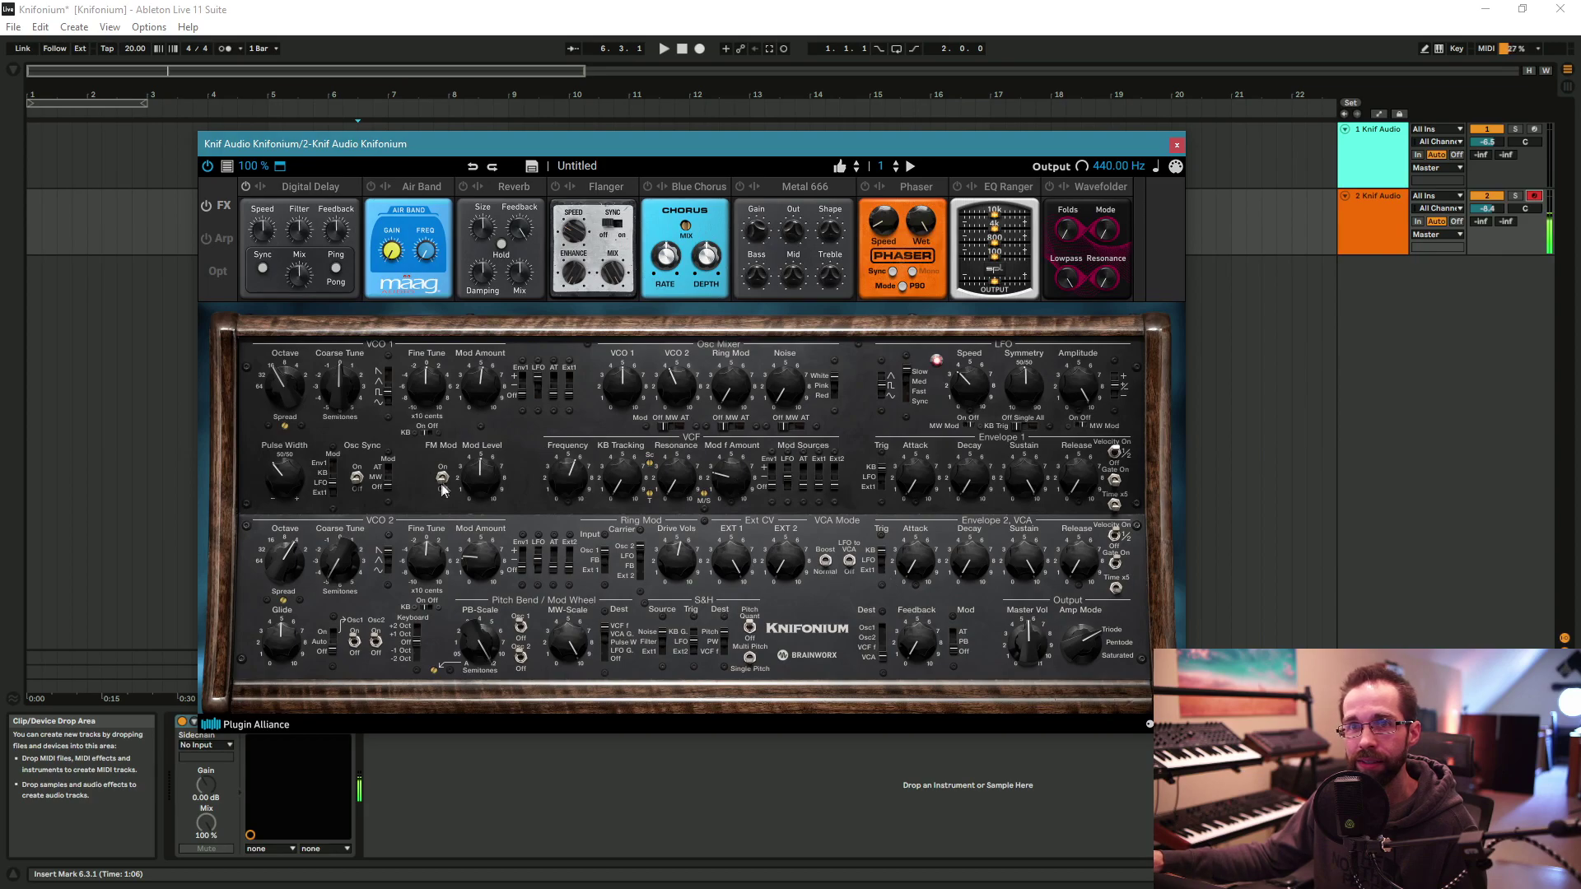
# Step: Switch on FM Mod with a Mod Level of about 1.8 and raise the VCF's Resonance to 7.0
pyautogui.moveTo(481, 476); pyautogui.dragTo(481, 521)
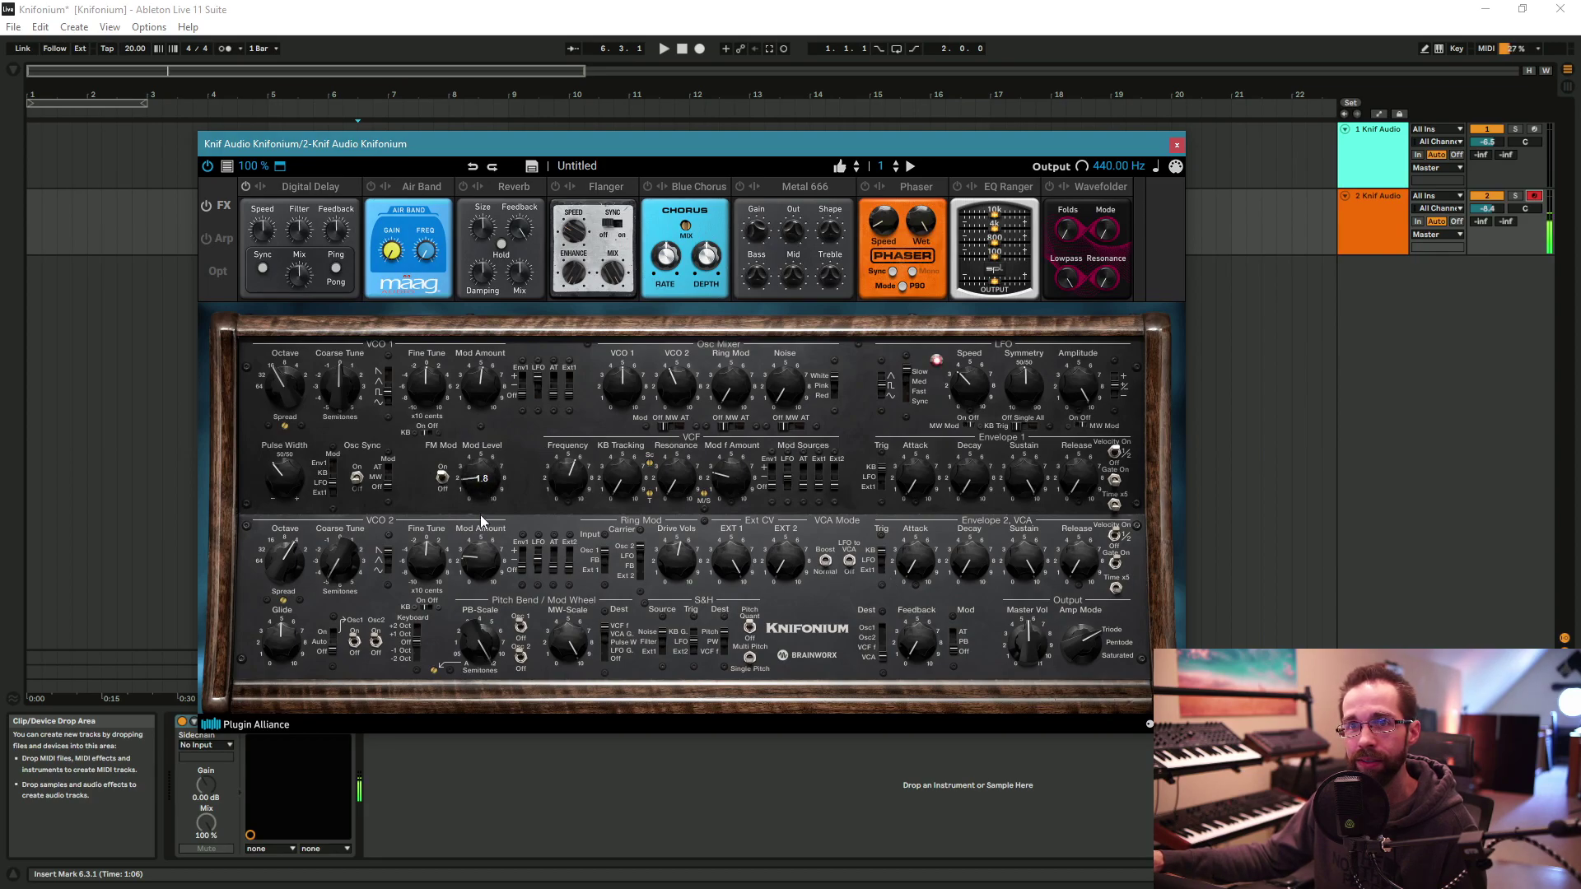
pyautogui.moveTo(678, 483); pyautogui.dragTo(680, 389)
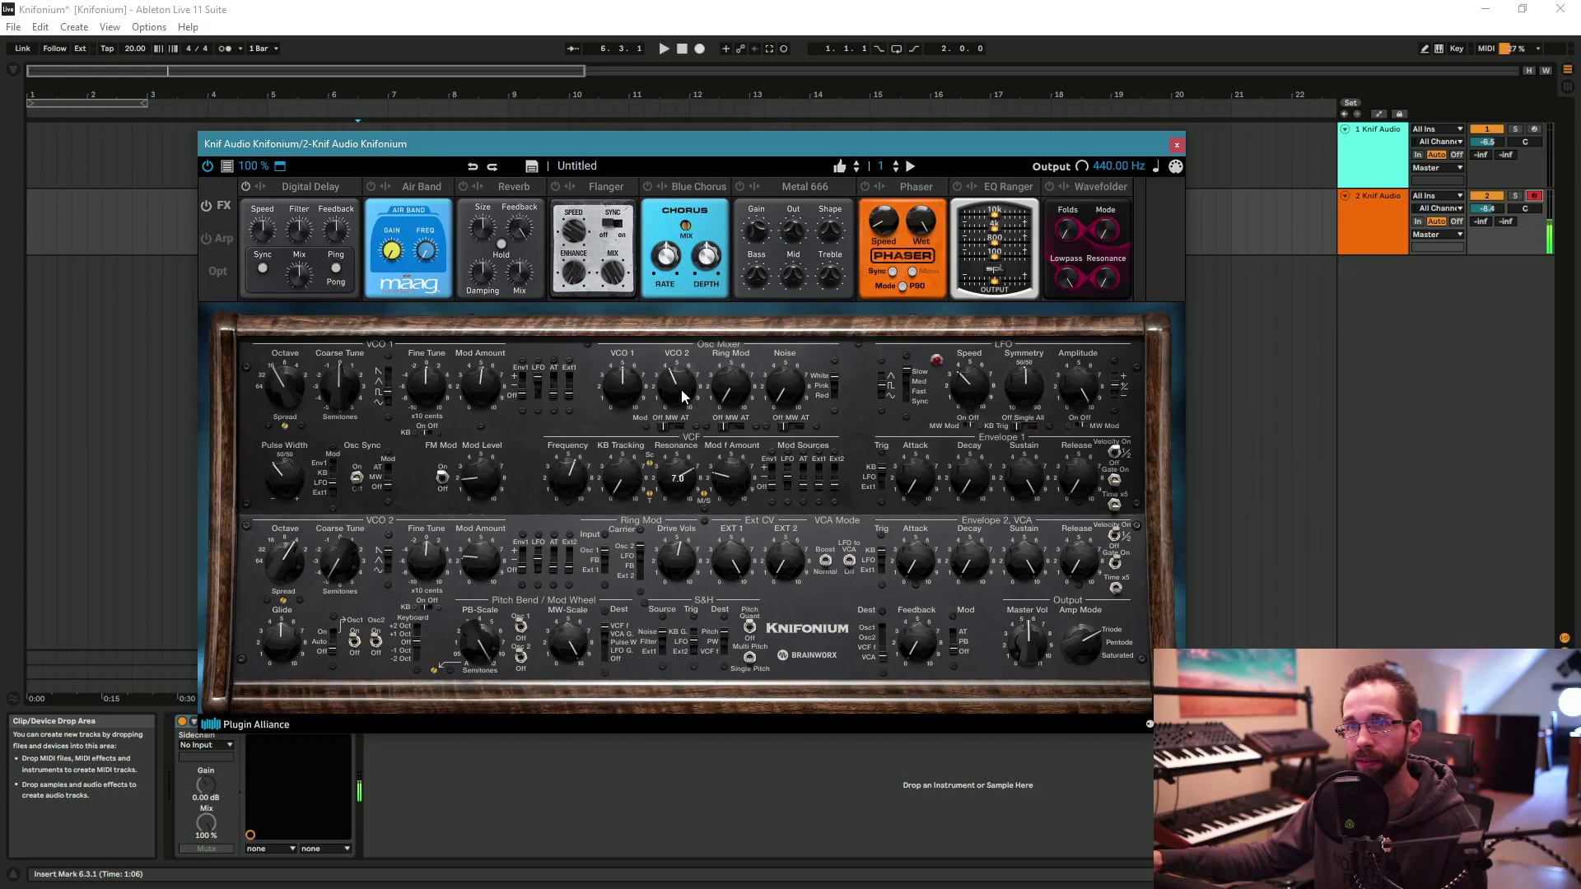
# Step: Lower the VCF's Frequency and Resonance, raise its Mod f Amount, and increase the LFO's Symmetry
pyautogui.moveTo(568, 474); pyautogui.dragTo(566, 499)
pyautogui.moveTo(721, 473)
pyautogui.moveTo(731, 477); pyautogui.dragTo(732, 504)
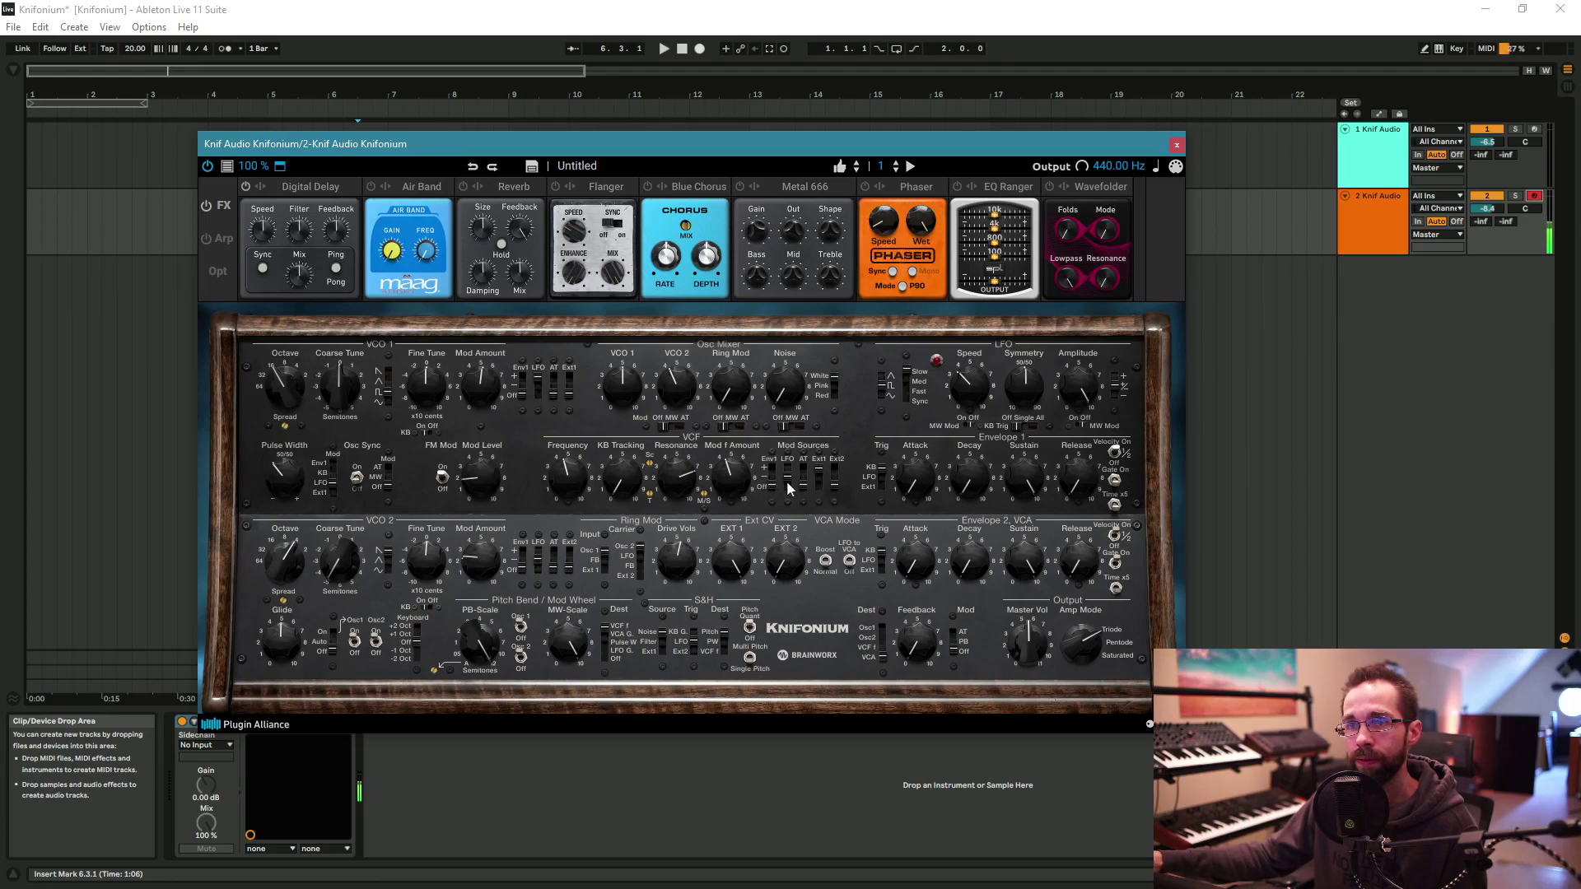
pyautogui.moveTo(687, 488); pyautogui.dragTo(689, 531)
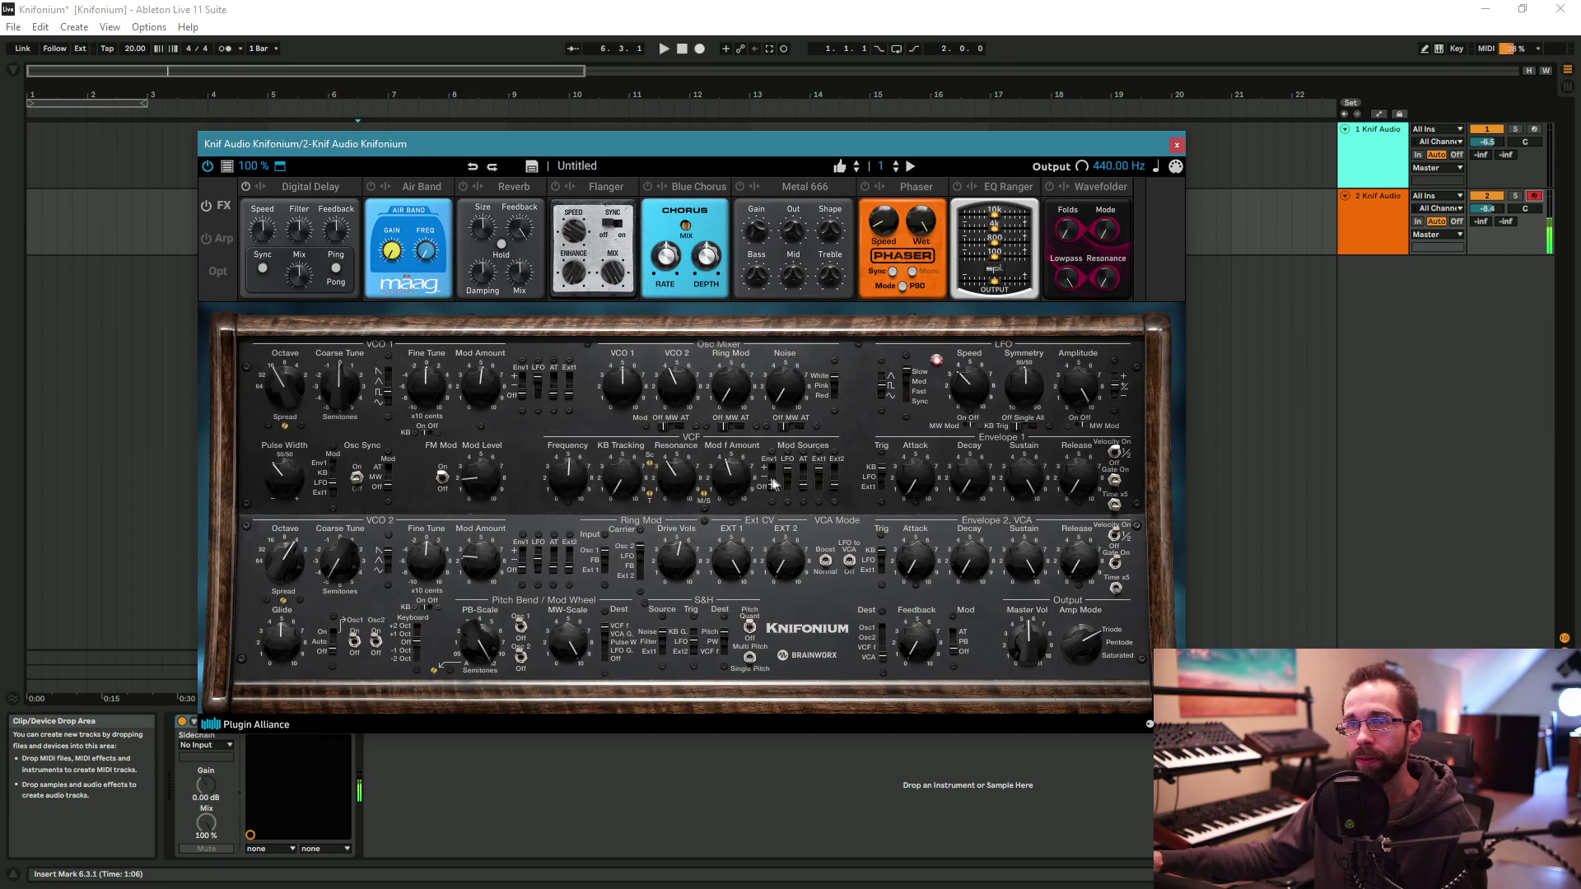
pyautogui.moveTo(563, 478); pyautogui.dragTo(559, 497)
pyautogui.moveTo(1029, 362)
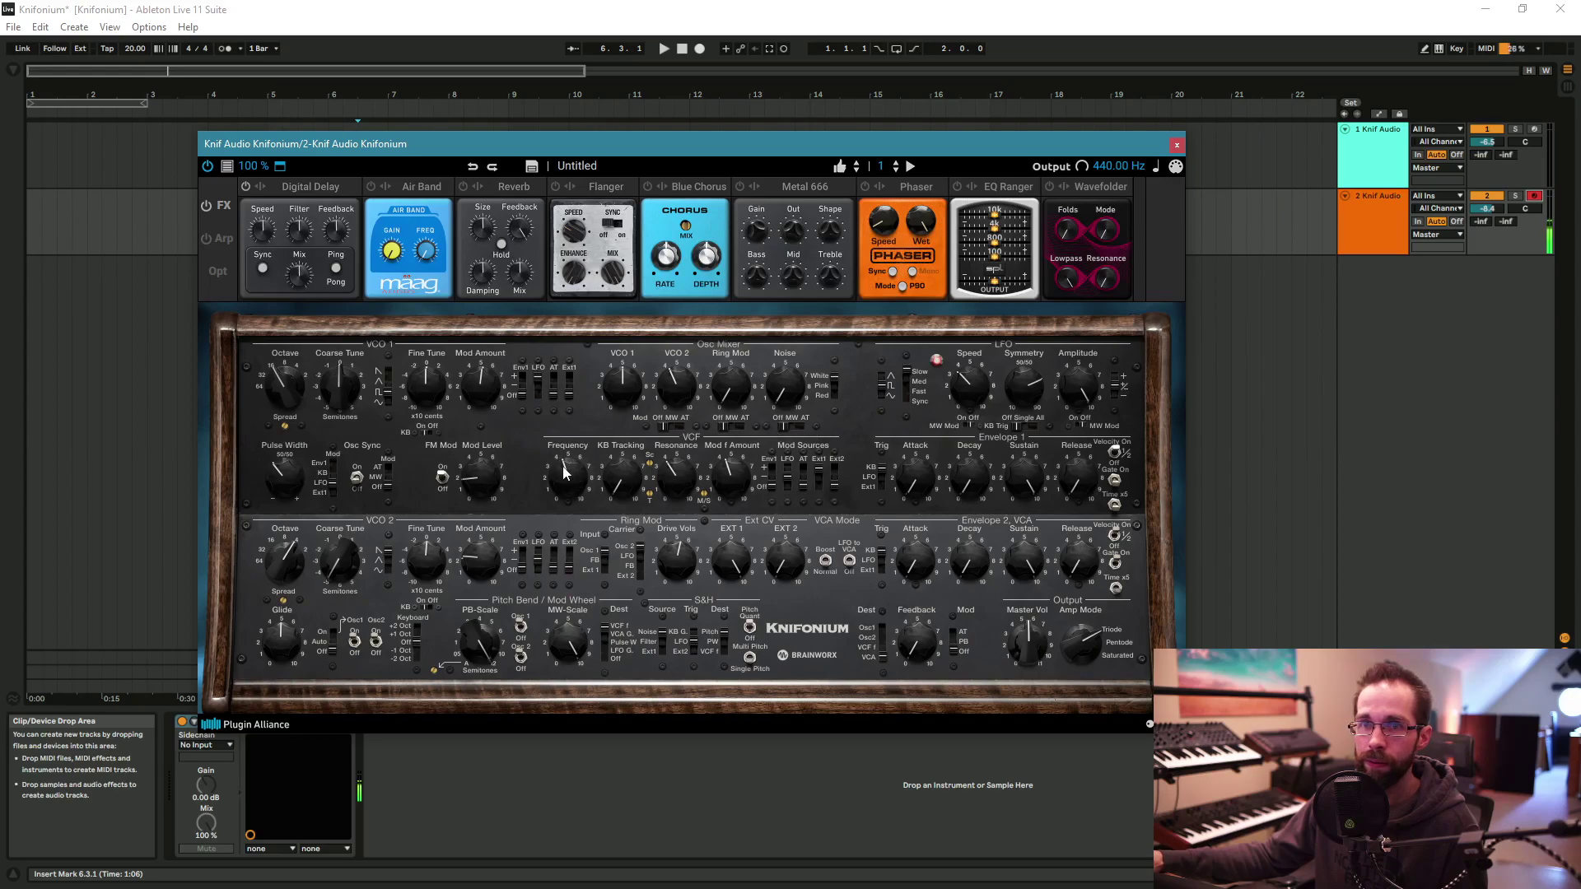
# Step: Turn the FM Mod Level down to minimum and return the Pulse Width to 50/50
pyautogui.moveTo(482, 477)
pyautogui.mouseDown()
pyautogui.moveTo(485, 540)
pyautogui.moveTo(480, 499)
pyautogui.mouseUp()
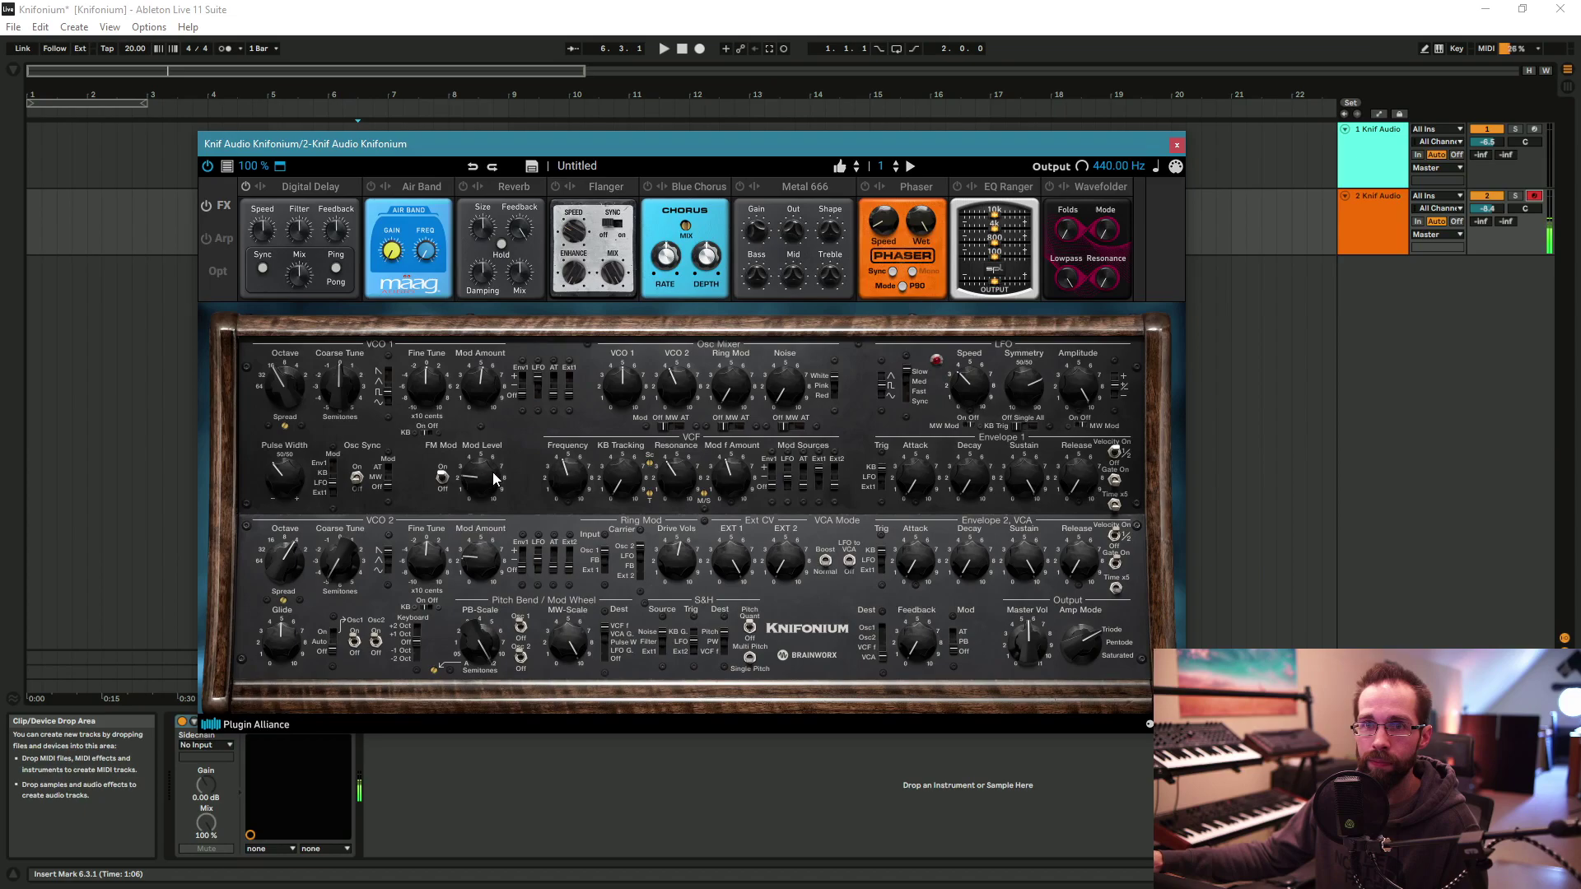
pyautogui.moveTo(289, 461); pyautogui.dragTo(293, 446)
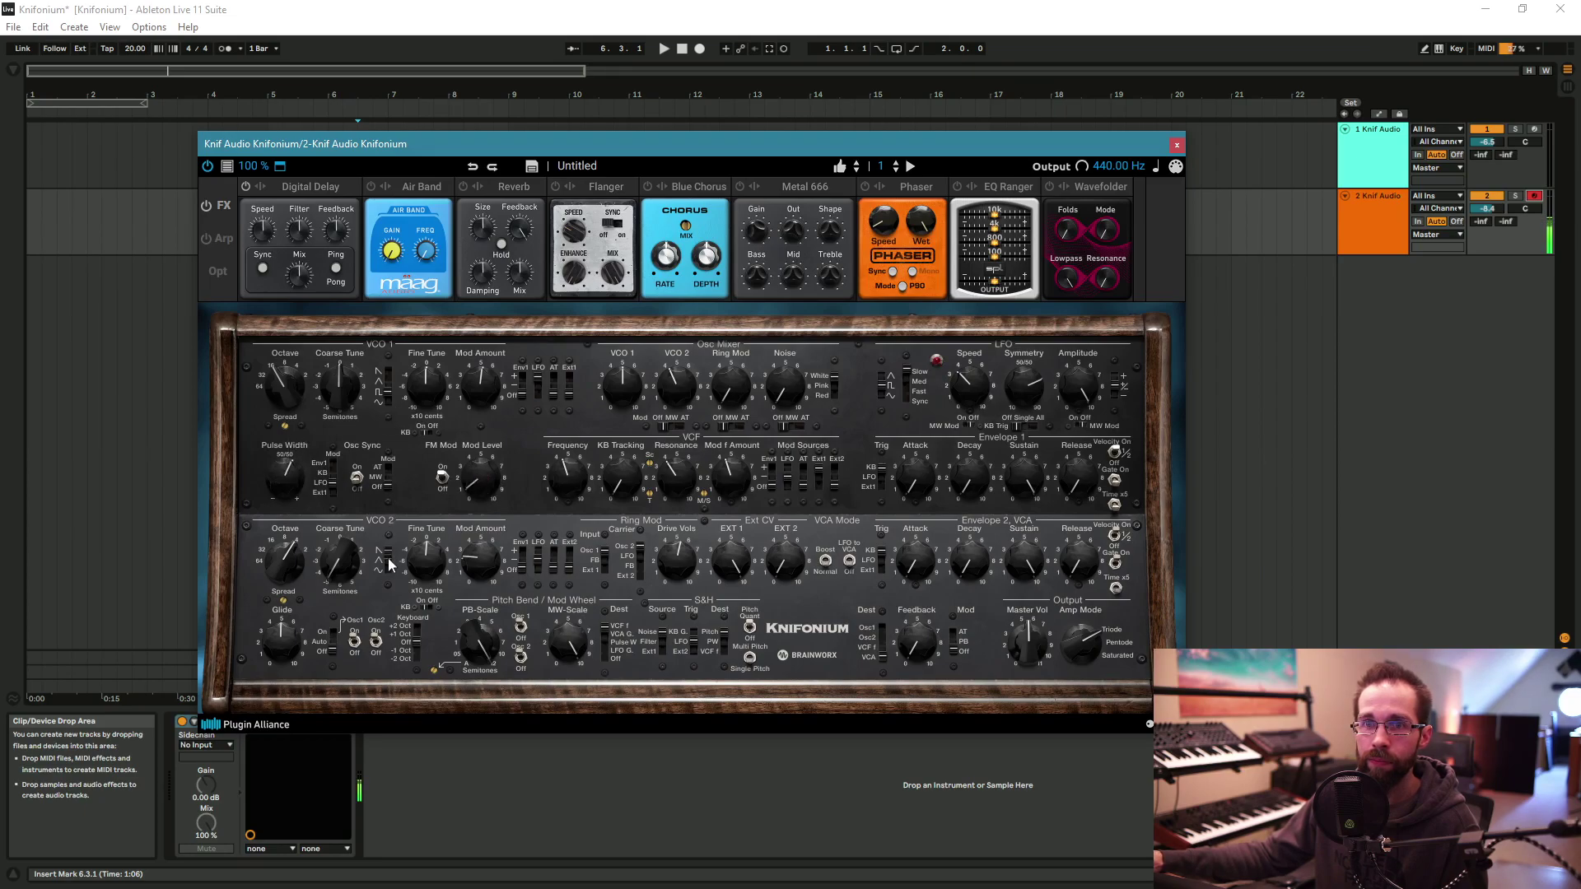
# Step: Raise VCO 2's Octave, set its Mod Amount to 3.3, and bring Ring Mod up to about 9.2 in the Osc Mixer
pyautogui.moveTo(286, 564); pyautogui.dragTo(290, 552)
pyautogui.moveTo(486, 553)
pyautogui.mouseDown()
pyautogui.moveTo(504, 458)
pyautogui.moveTo(498, 563)
pyautogui.mouseUp()
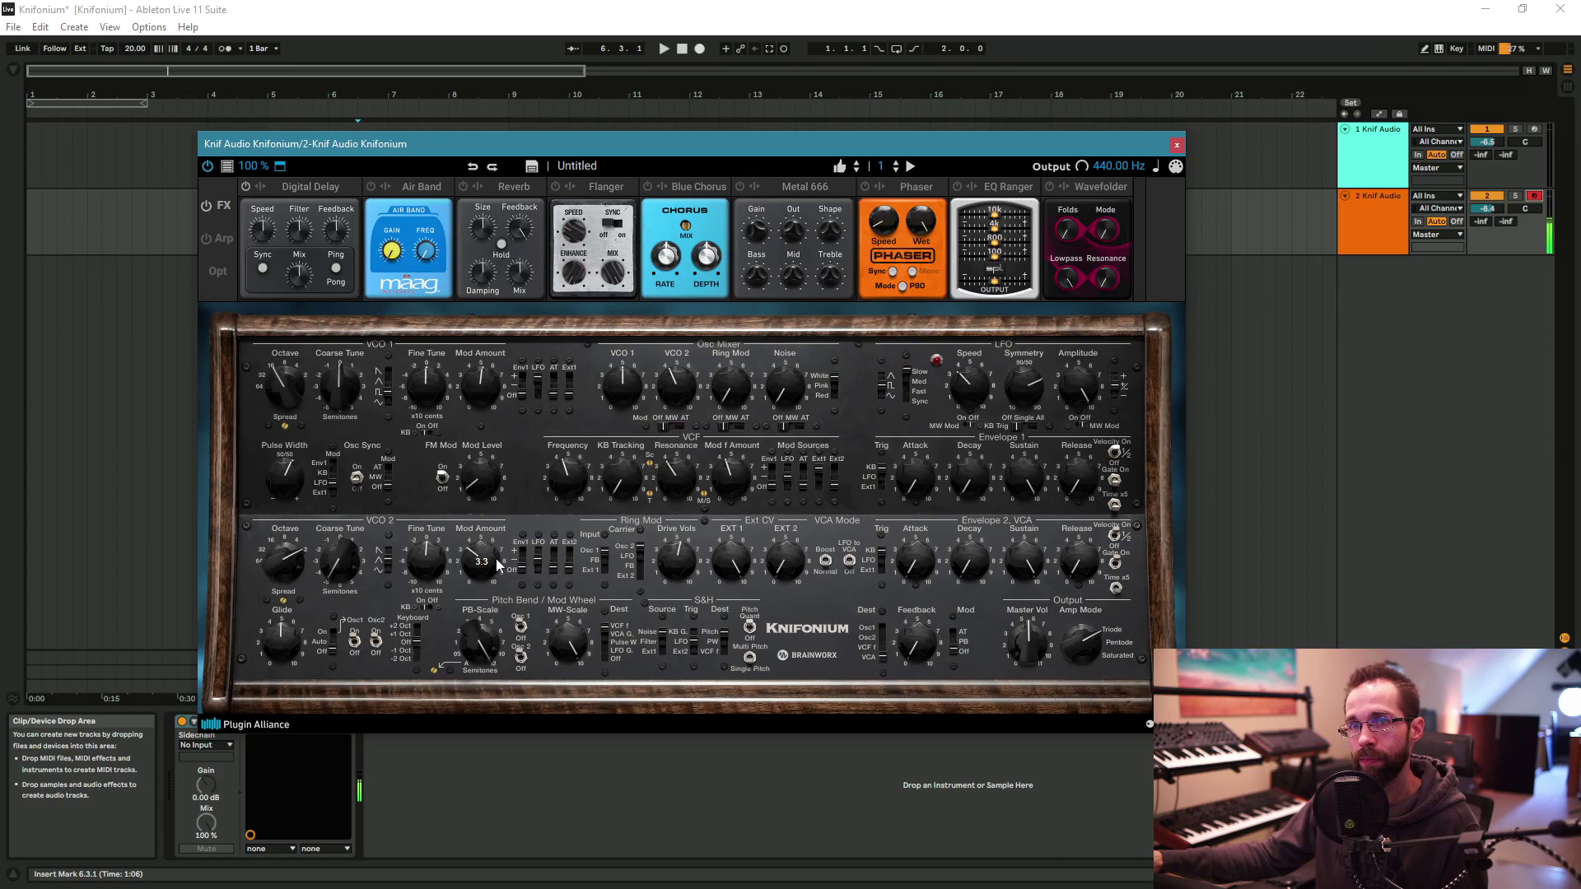
pyautogui.moveTo(730, 387); pyautogui.dragTo(741, 302)
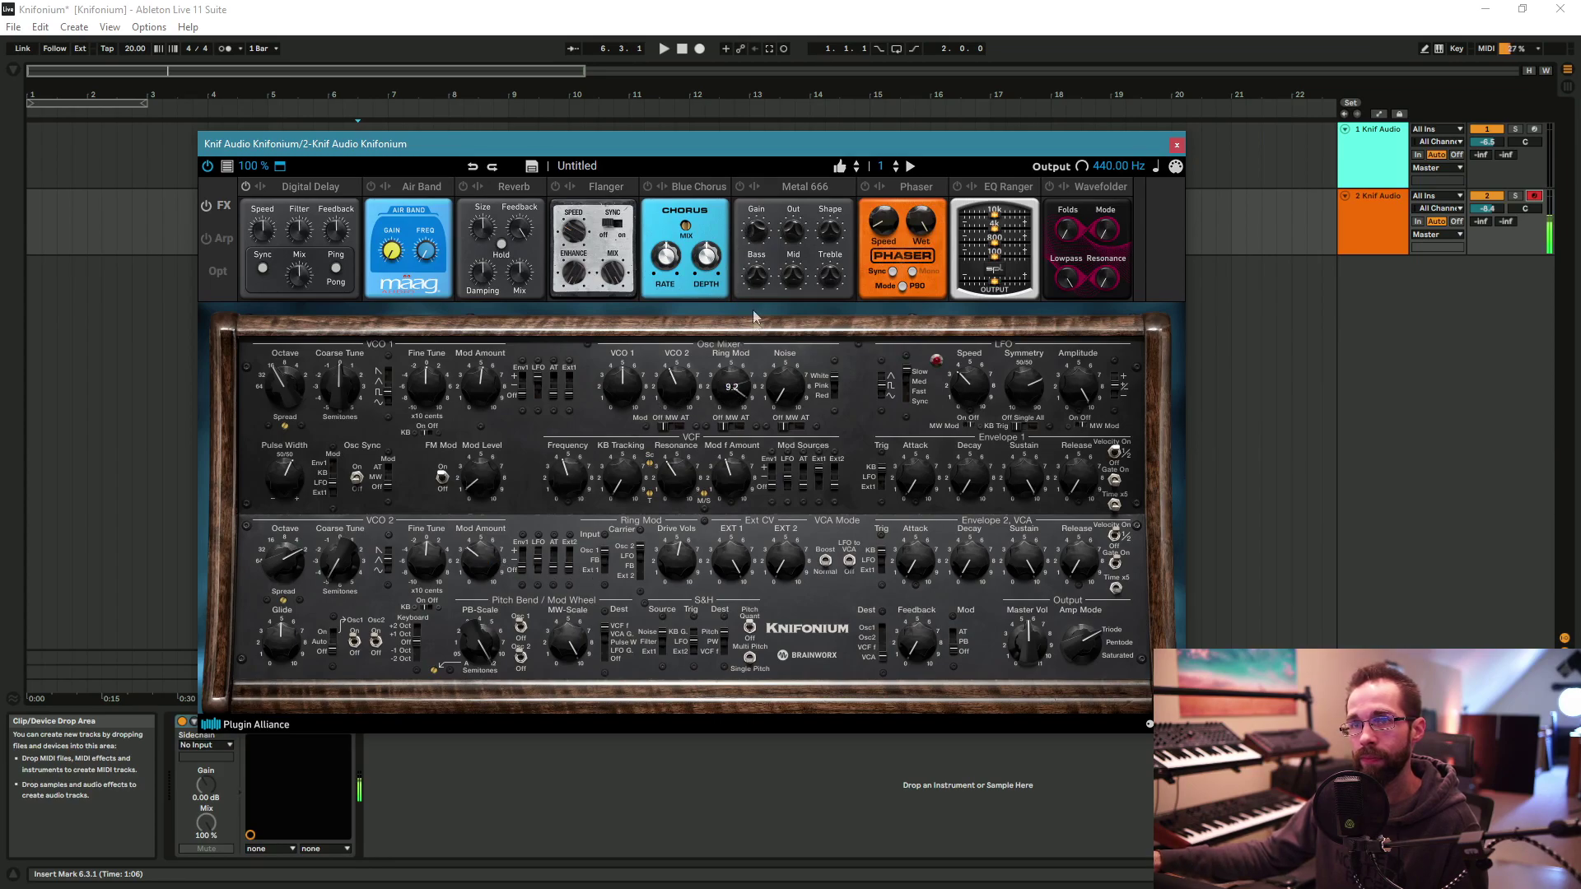
# Step: Lower the Ring Mod level and adjust the Noise level in the Osc Mixer
pyautogui.scroll(-10, 789, 381)
pyautogui.moveTo(791, 374); pyautogui.dragTo(682, 398)
# Step: Set the output's Amp Mode to Pentode and raise the Feedback amount
pyautogui.moveTo(1083, 642)
pyautogui.moveTo(1081, 624); pyautogui.dragTo(1083, 610)
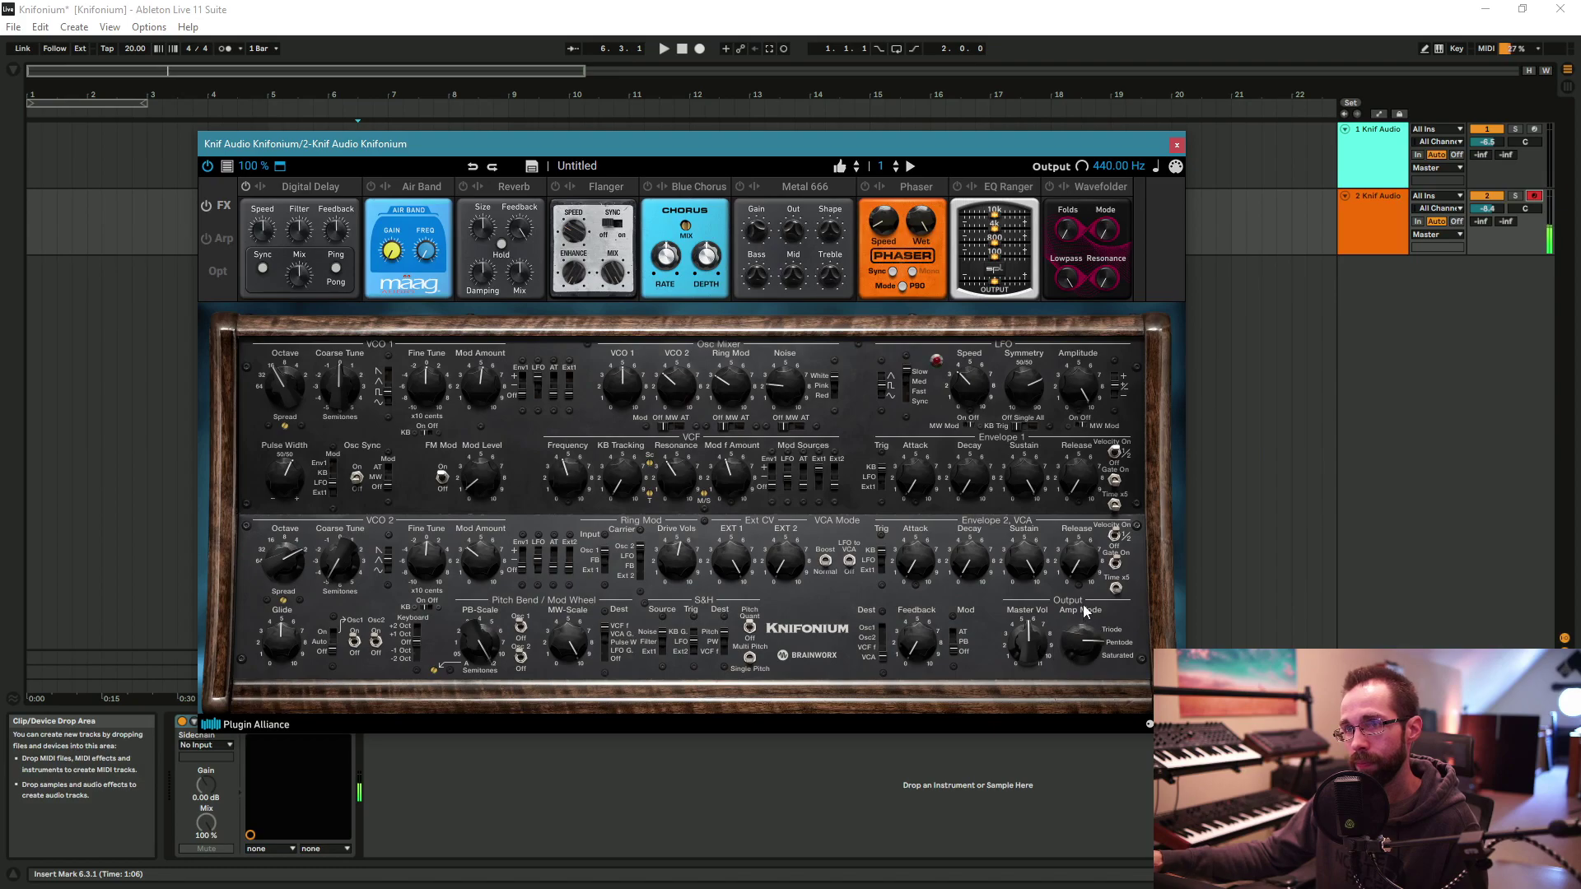
pyautogui.moveTo(919, 648); pyautogui.dragTo(924, 523)
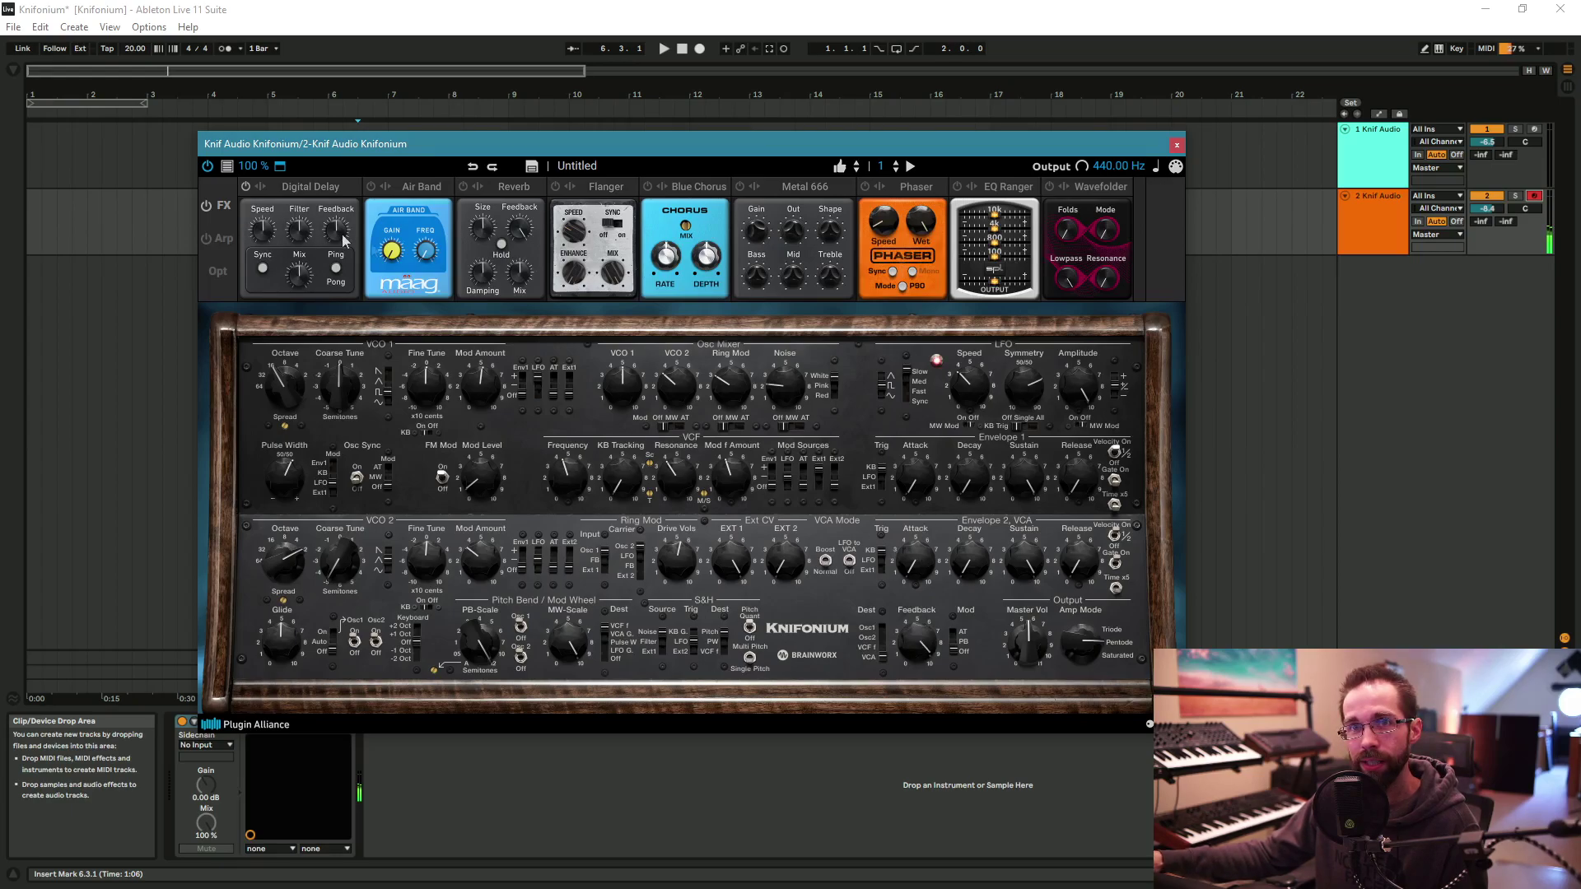
# Step: Adjust the Wavefolder effect's Folds, Mode and Lowpass frequency
pyautogui.click(1070, 234)
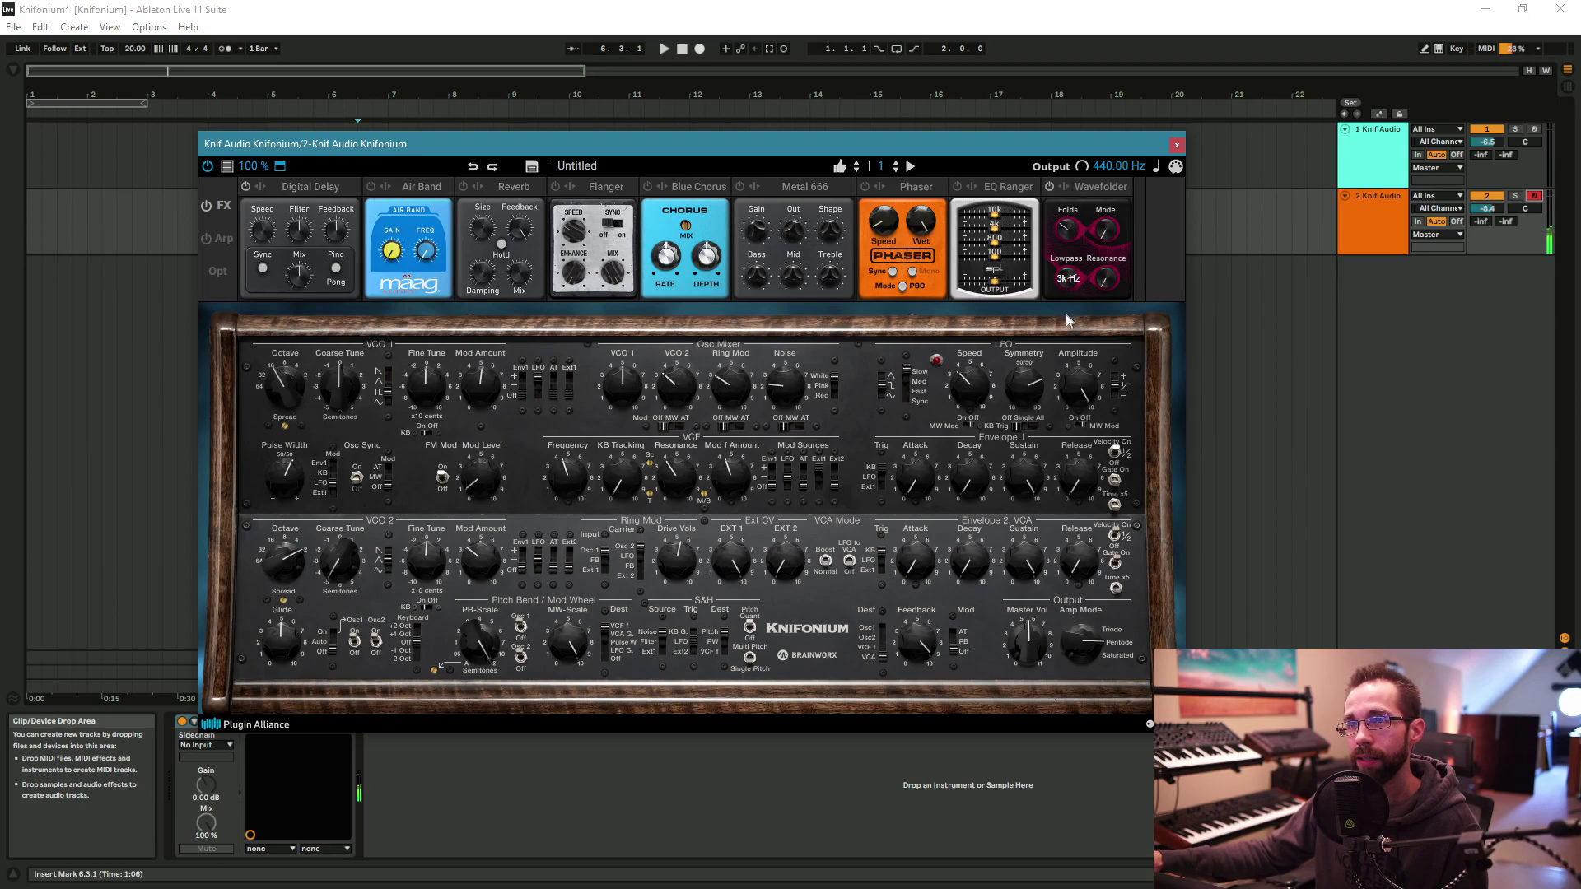
pyautogui.moveTo(1110, 218)
pyautogui.moveTo(1108, 238); pyautogui.dragTo(1107, 225)
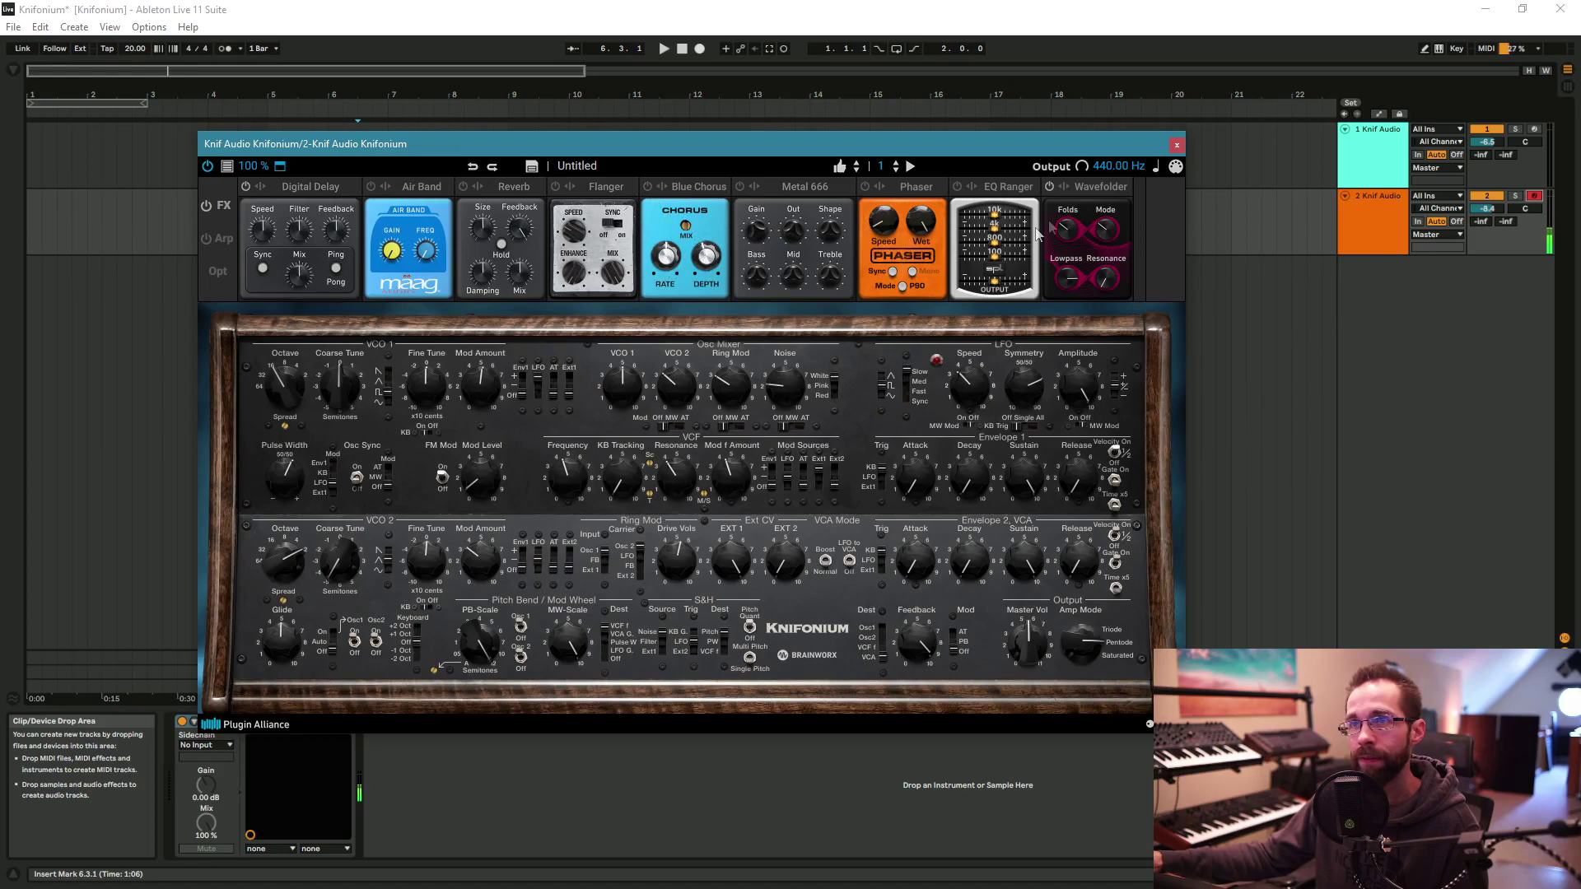
pyautogui.moveTo(1068, 294)
pyautogui.mouseDown()
pyautogui.moveTo(1104, 278)
pyautogui.moveTo(1109, 254)
pyautogui.moveTo(1076, 271)
pyautogui.mouseUp()
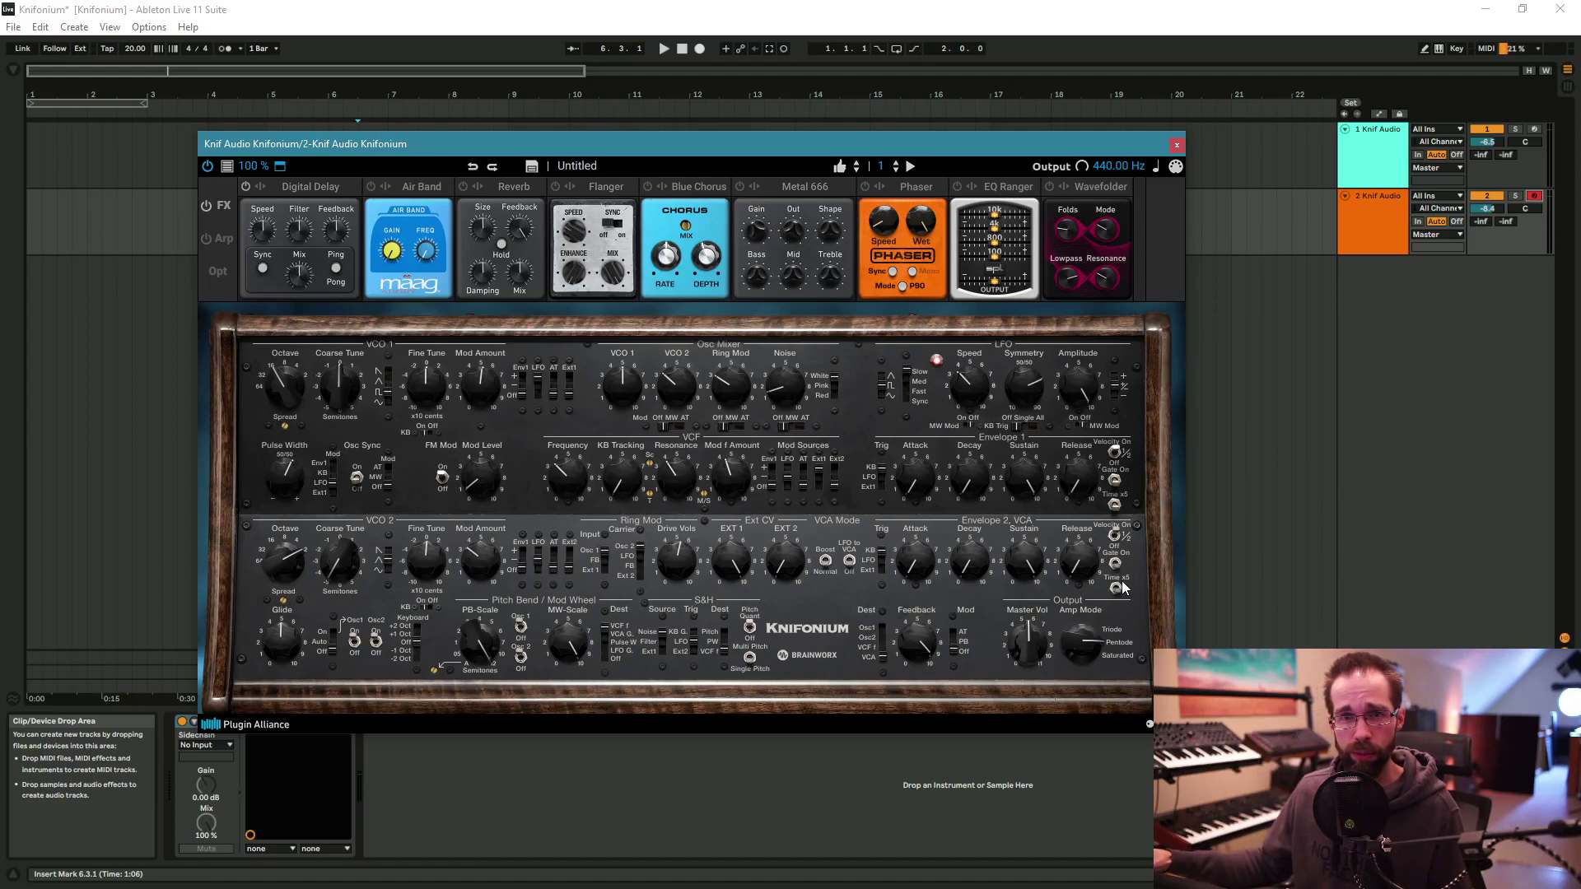
# Step: Inspect the EXT 1 control and the Knifonium device's available sidechain sources, leaving the sidechain at No Input
pyautogui.moveTo(886, 150); pyautogui.dragTo(812, 142)
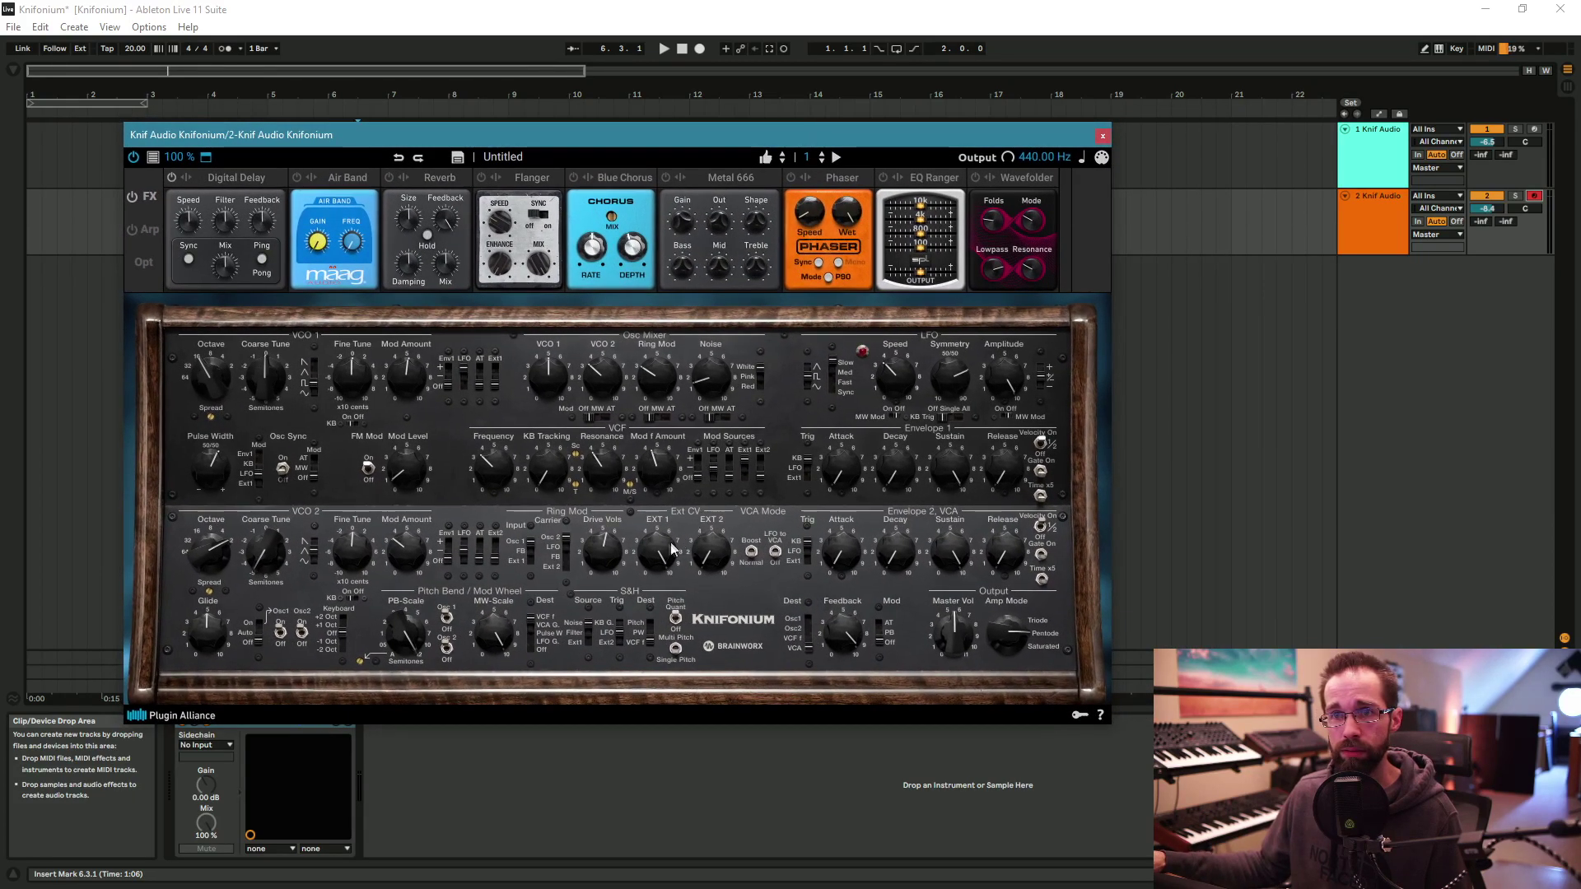
pyautogui.moveTo(661, 550)
pyautogui.mouseDown()
pyautogui.moveTo(669, 618)
pyautogui.moveTo(673, 544)
pyautogui.moveTo(657, 549)
pyautogui.moveTo(656, 579)
pyautogui.moveTo(690, 523)
pyautogui.moveTo(657, 564)
pyautogui.mouseUp()
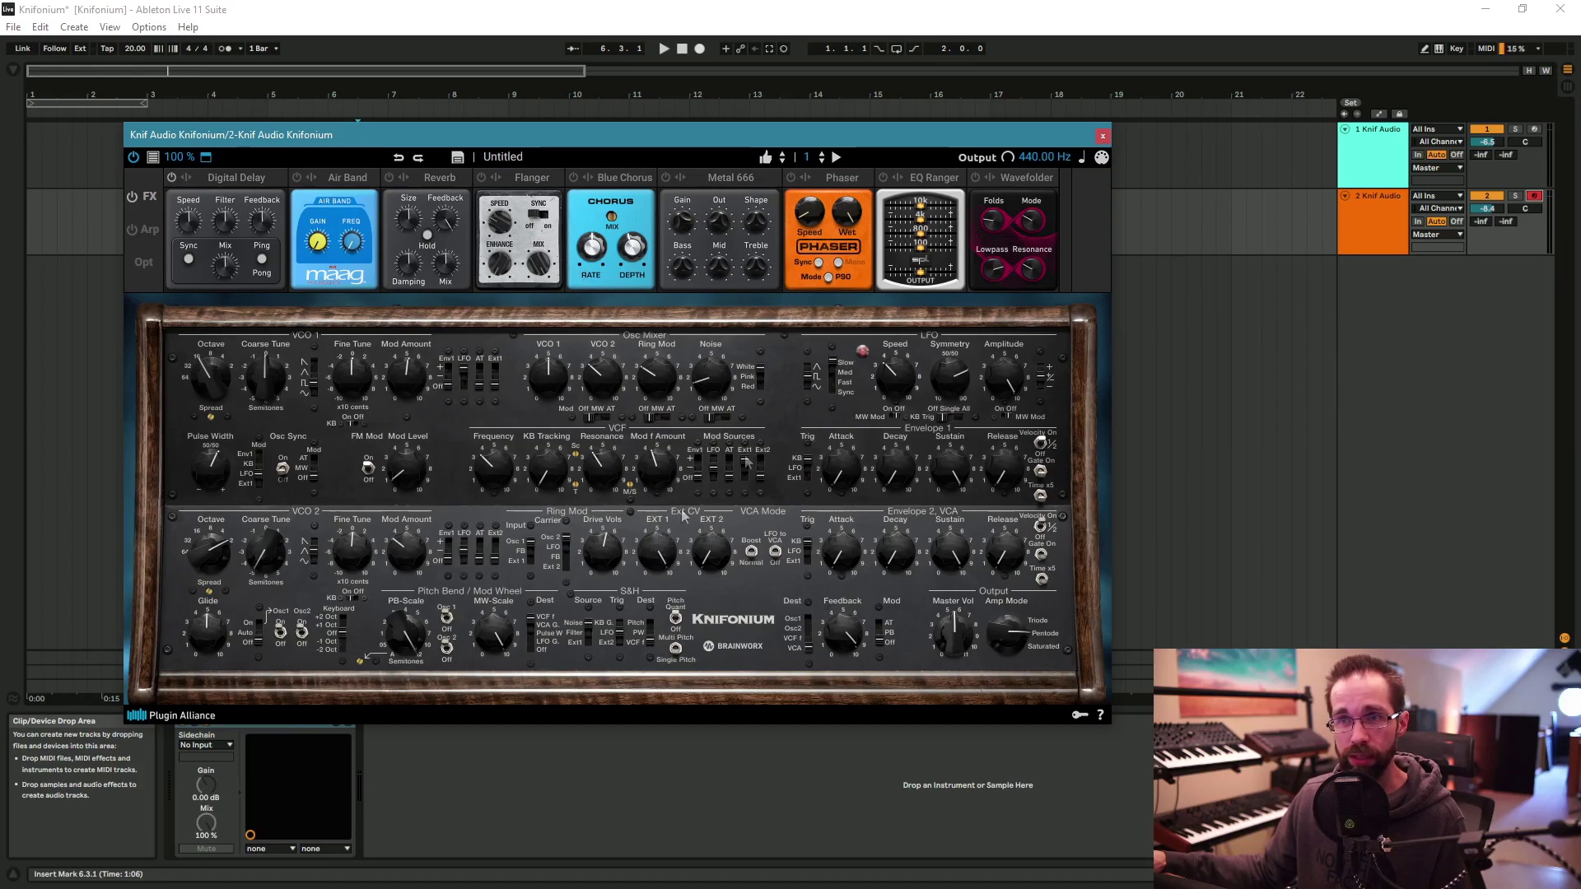
pyautogui.moveTo(583, 138); pyautogui.dragTo(646, 99)
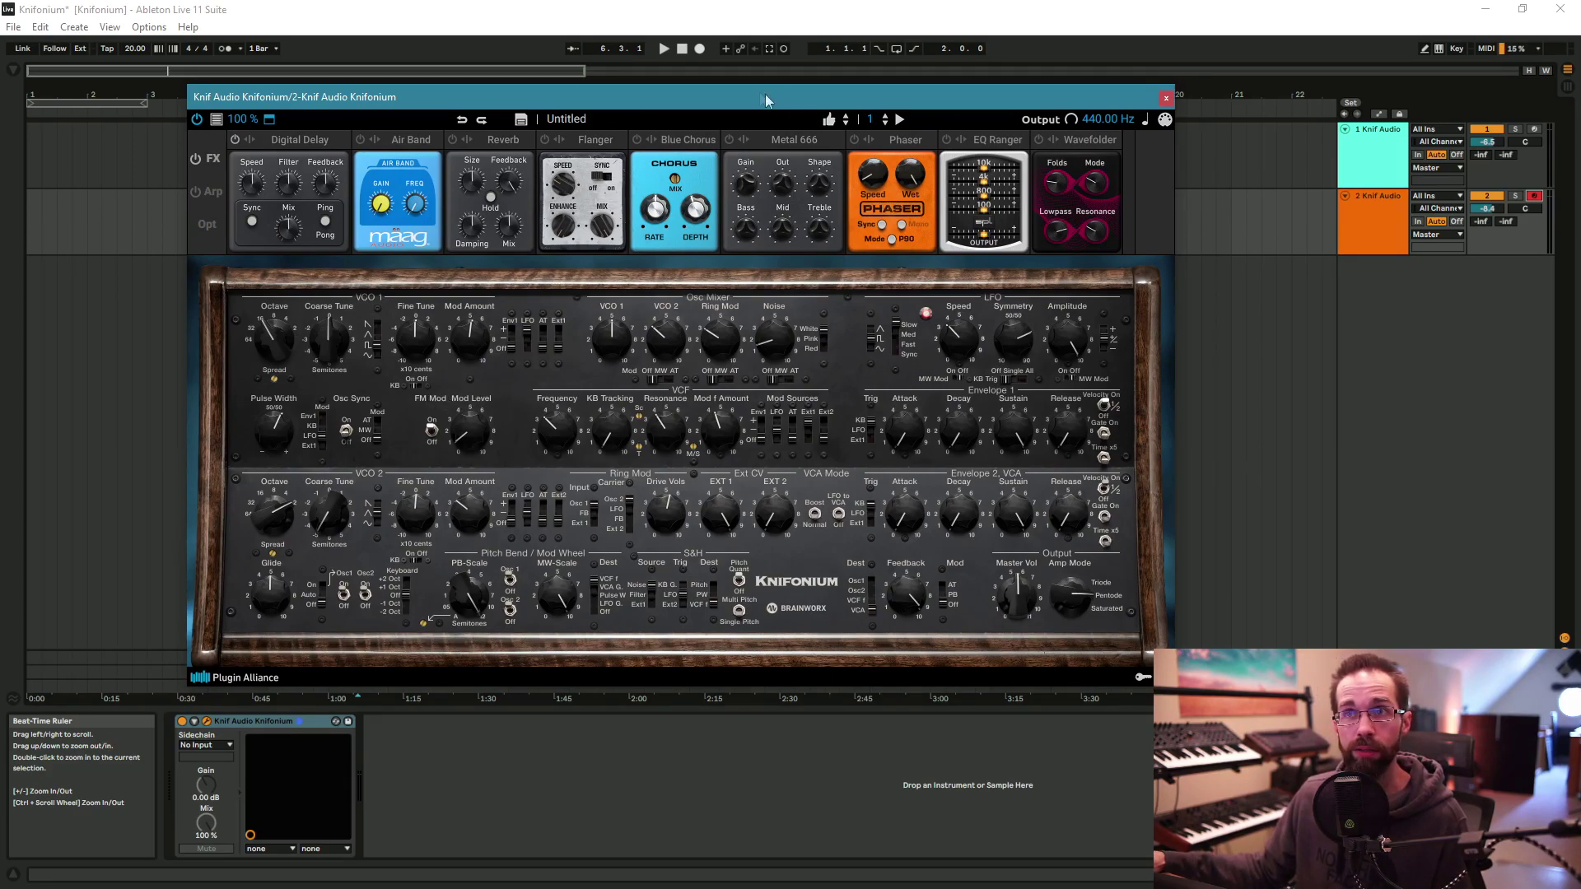
pyautogui.moveTo(746, 98)
pyautogui.mouseDown()
pyautogui.moveTo(911, 100)
pyautogui.moveTo(651, 99)
pyautogui.moveTo(745, 97)
pyautogui.mouseUp()
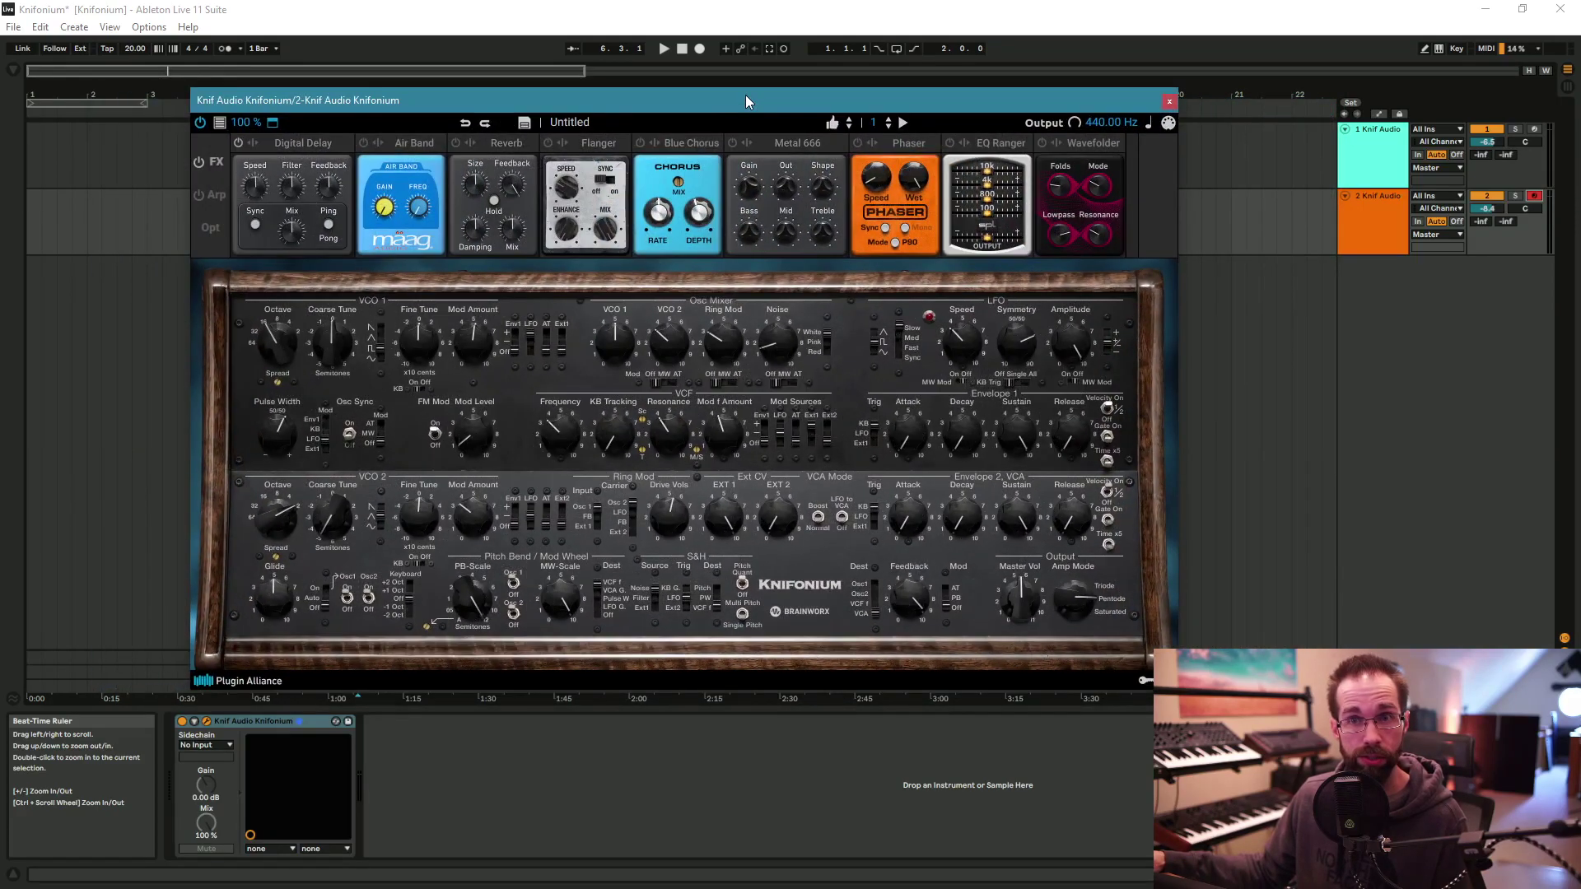
pyautogui.click(205, 745)
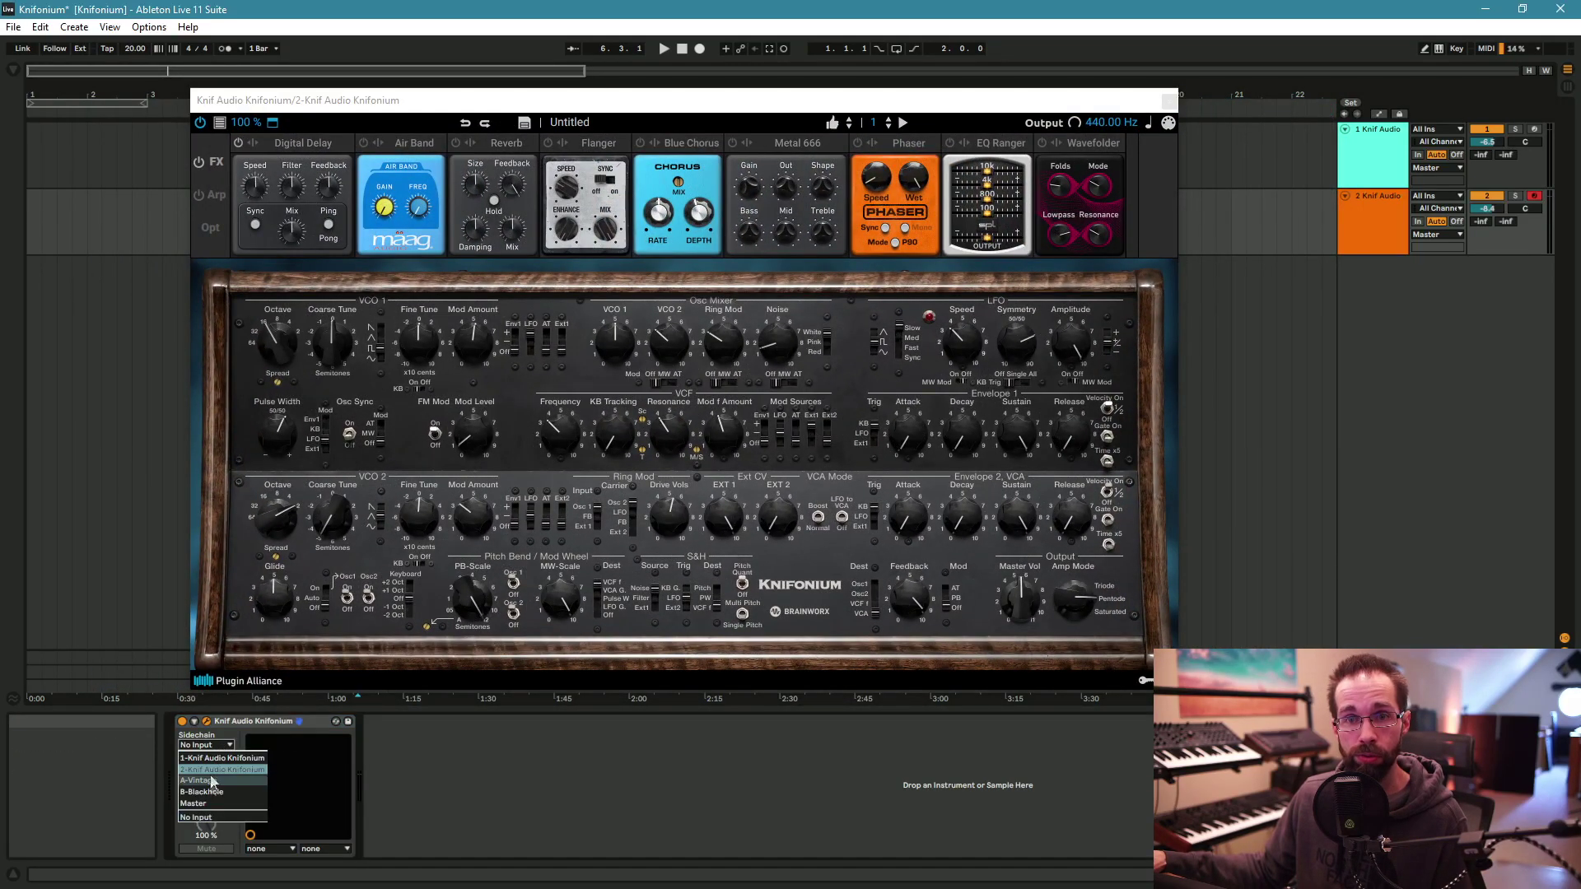
pyautogui.click(225, 750)
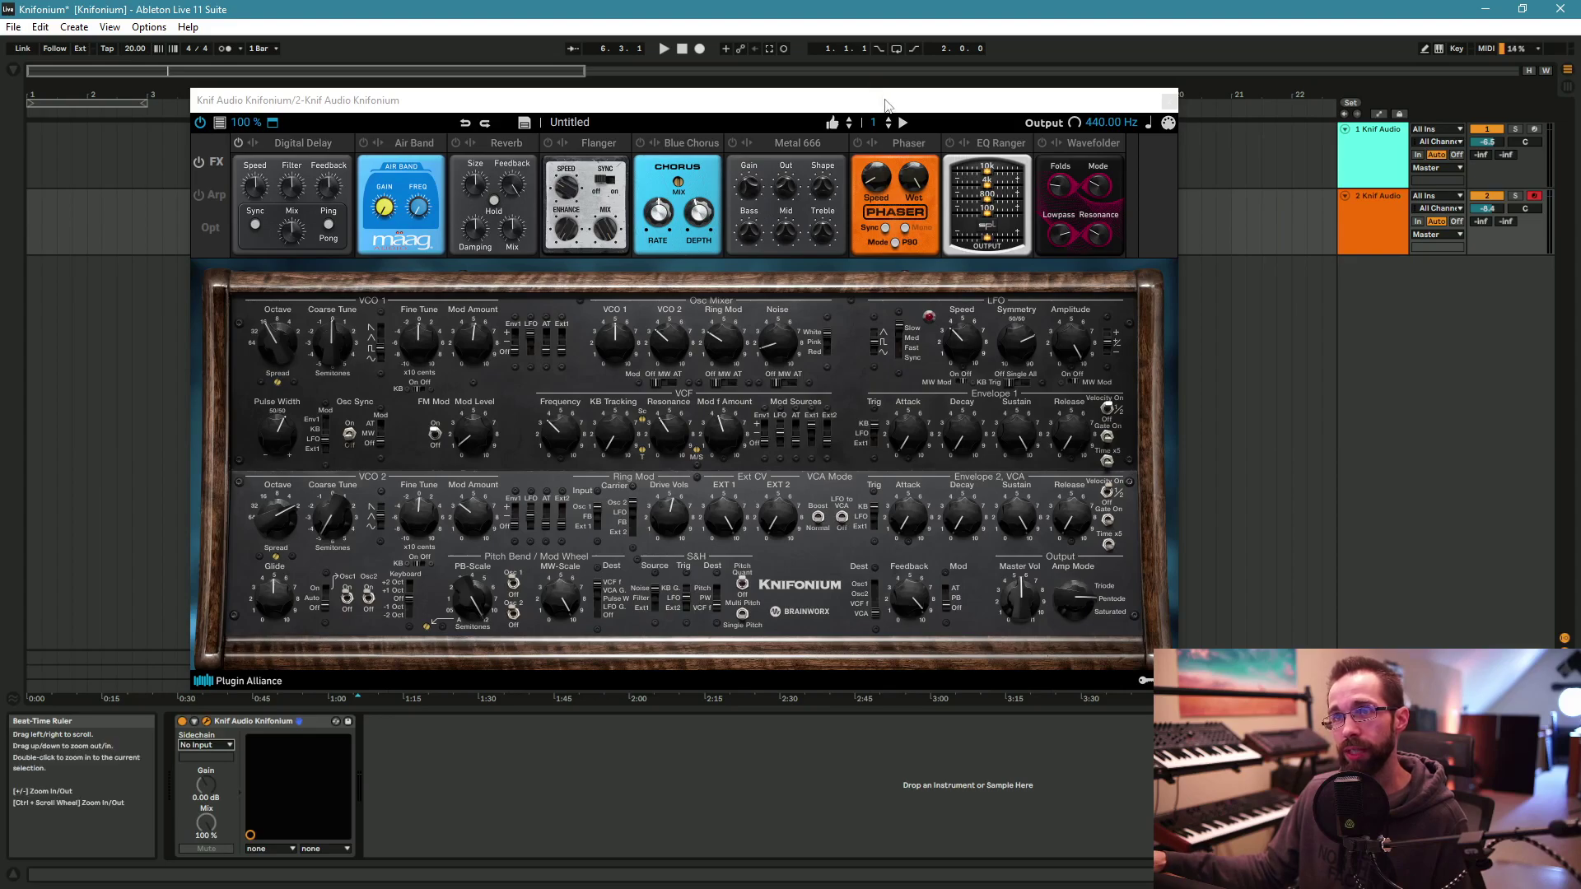
pyautogui.moveTo(894, 107); pyautogui.dragTo(867, 111)
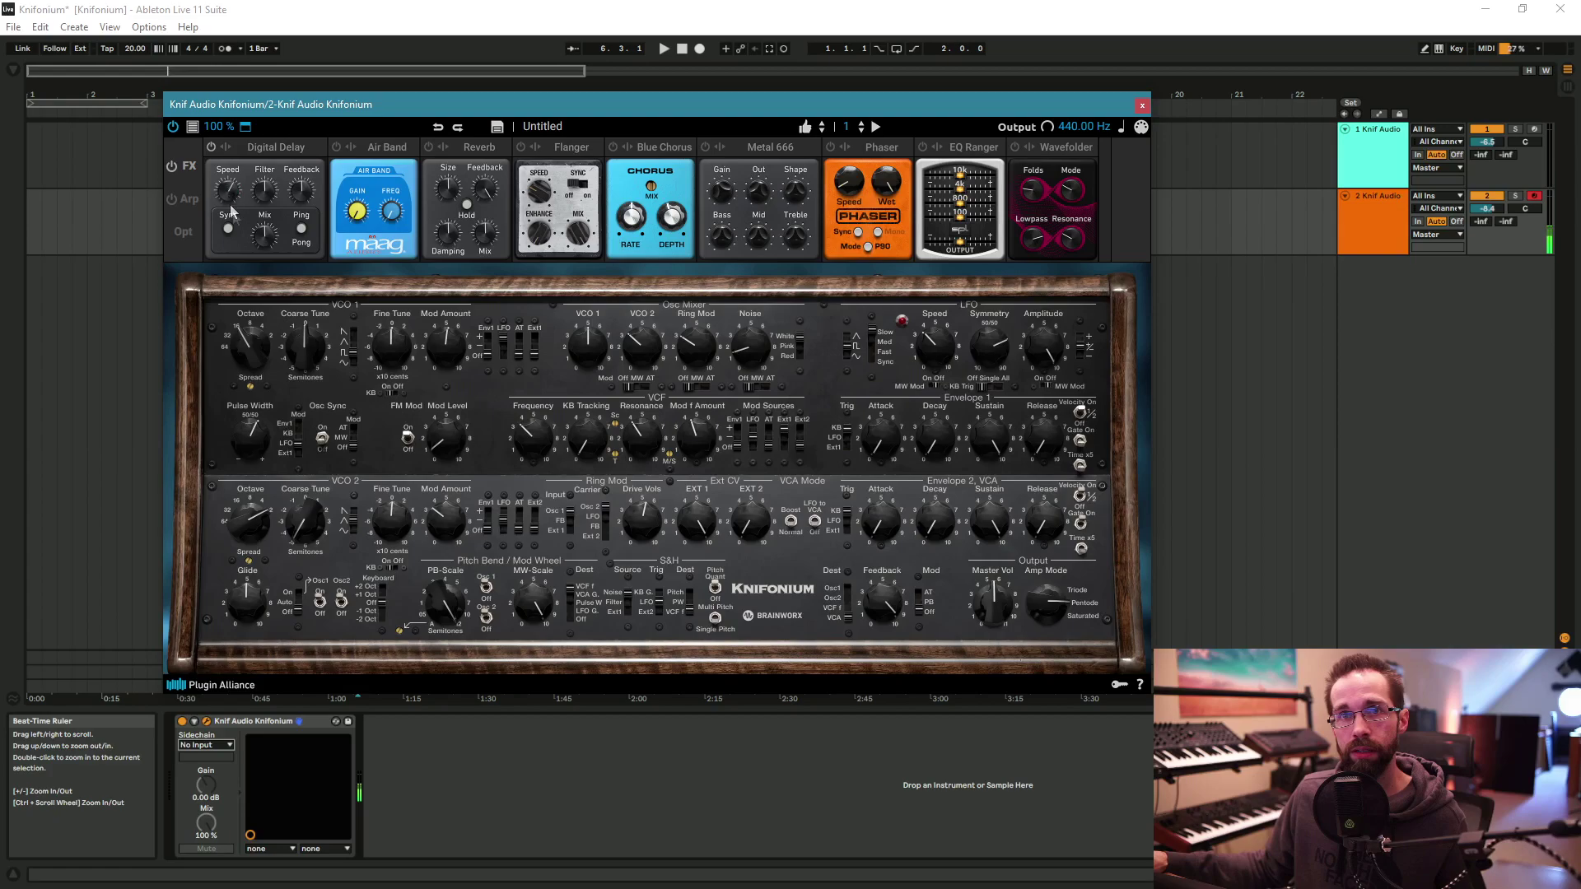
pyautogui.moveTo(440, 107); pyautogui.dragTo(478, 112)
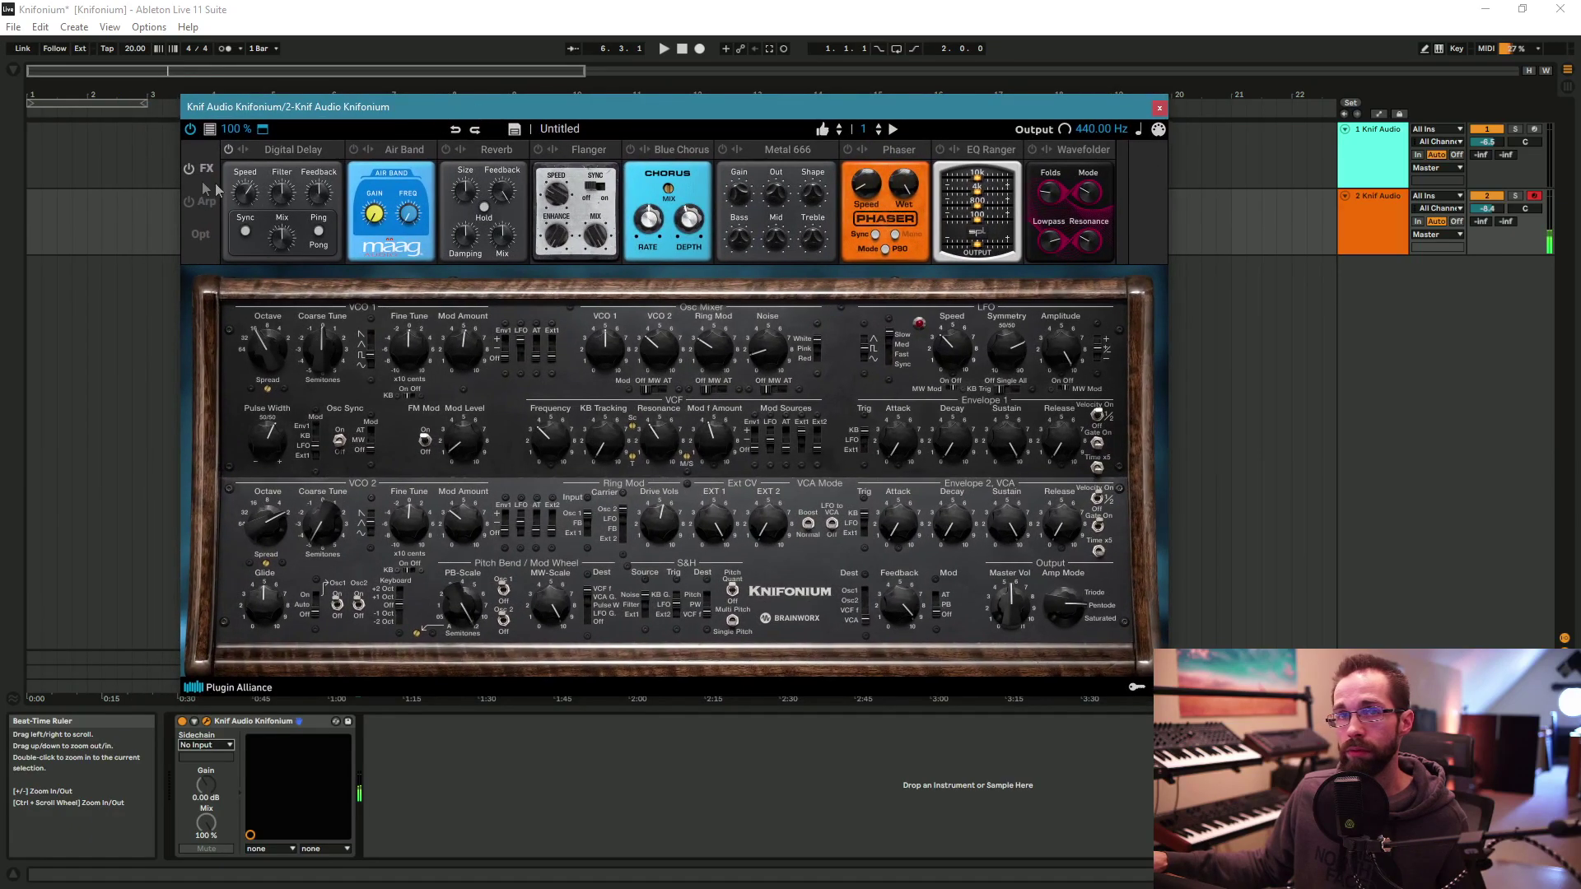
pyautogui.moveTo(362, 115); pyautogui.dragTo(379, 110)
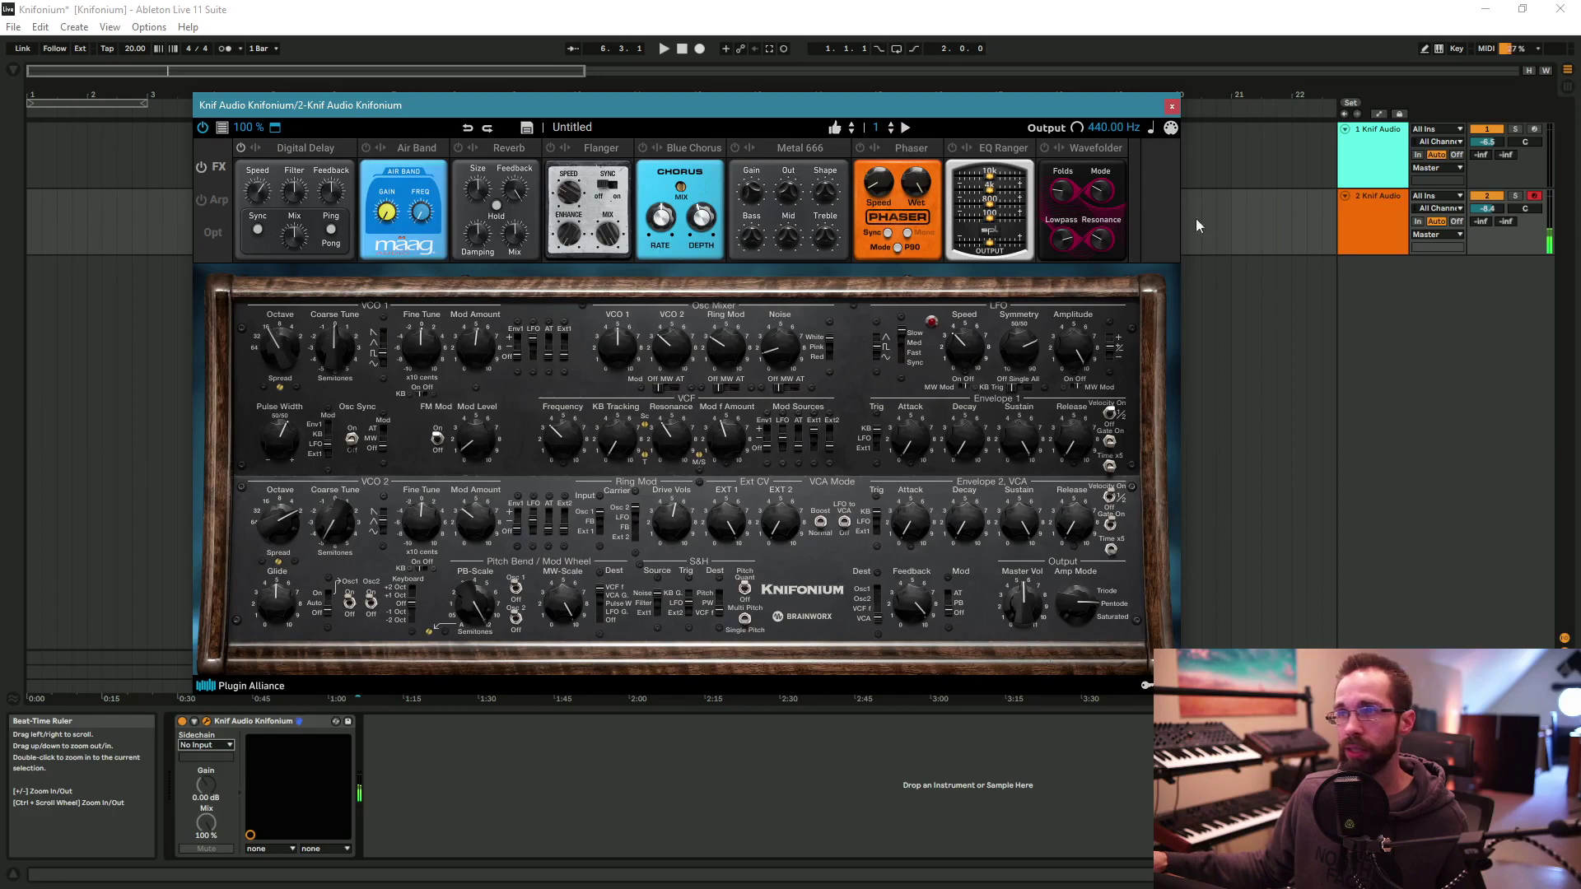
# Step: Add the LFO device after Knifonium on the second track and try to map it to the Digital Delay's Speed
pyautogui.click(1373, 237)
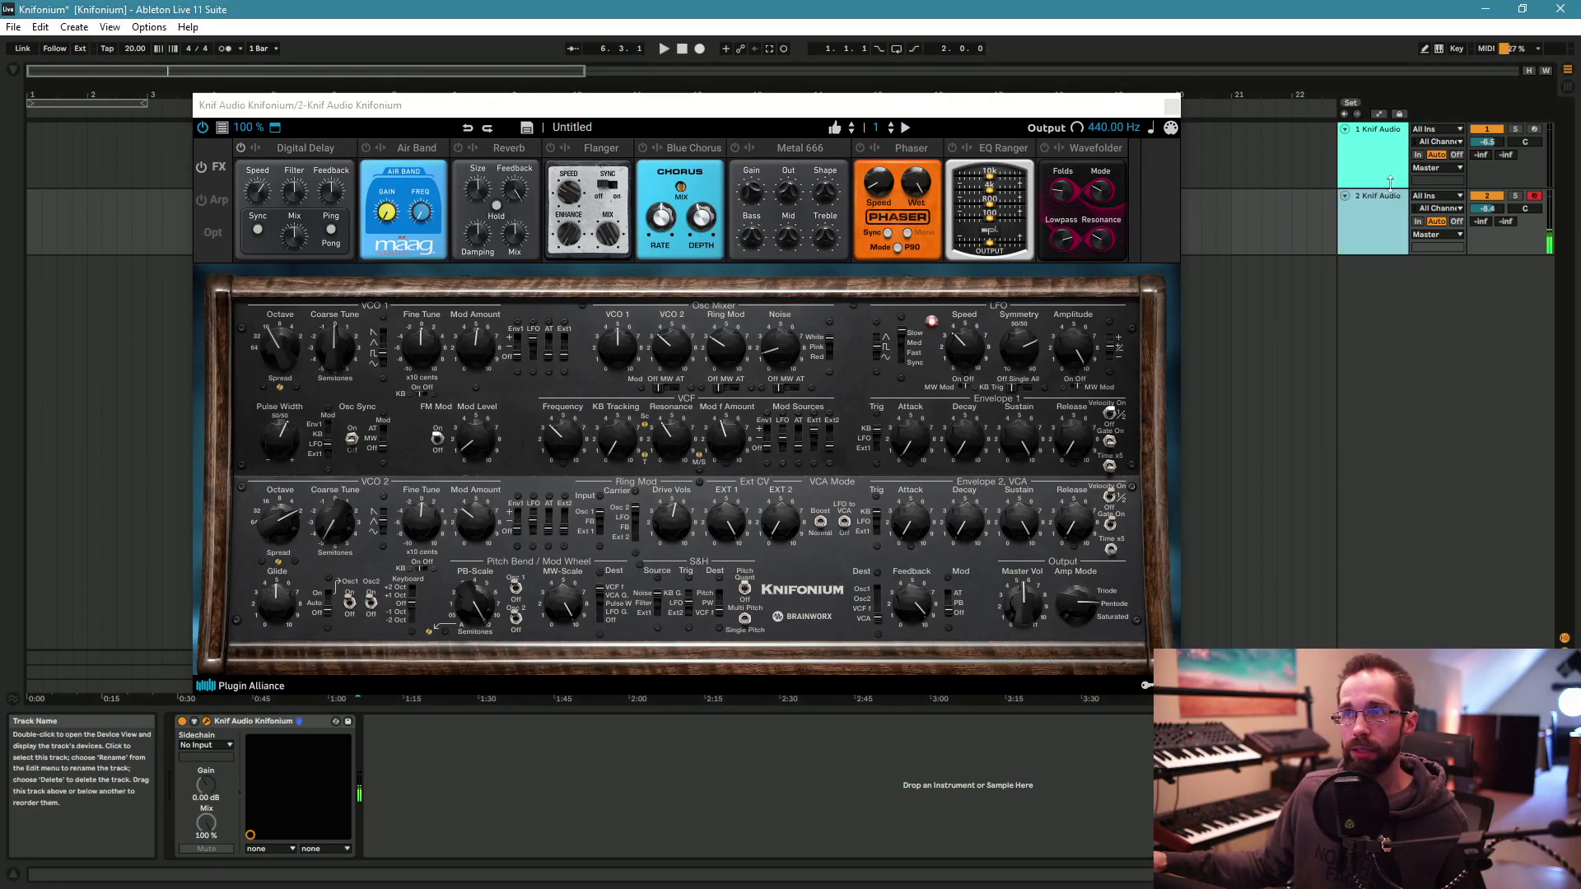
pyautogui.click(8, 71)
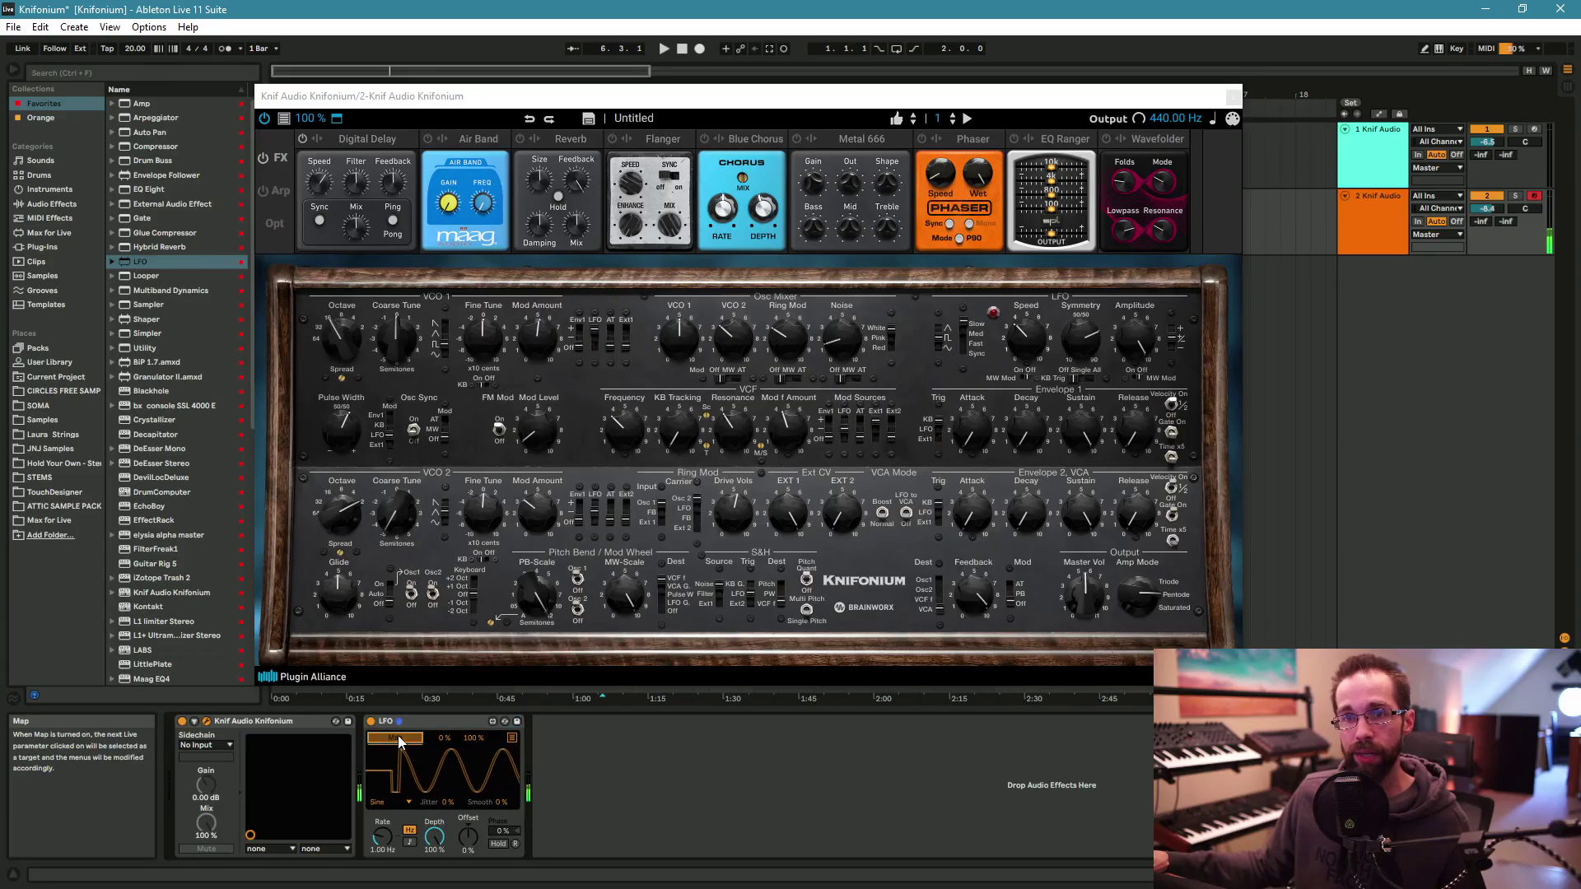
pyautogui.click(316, 188)
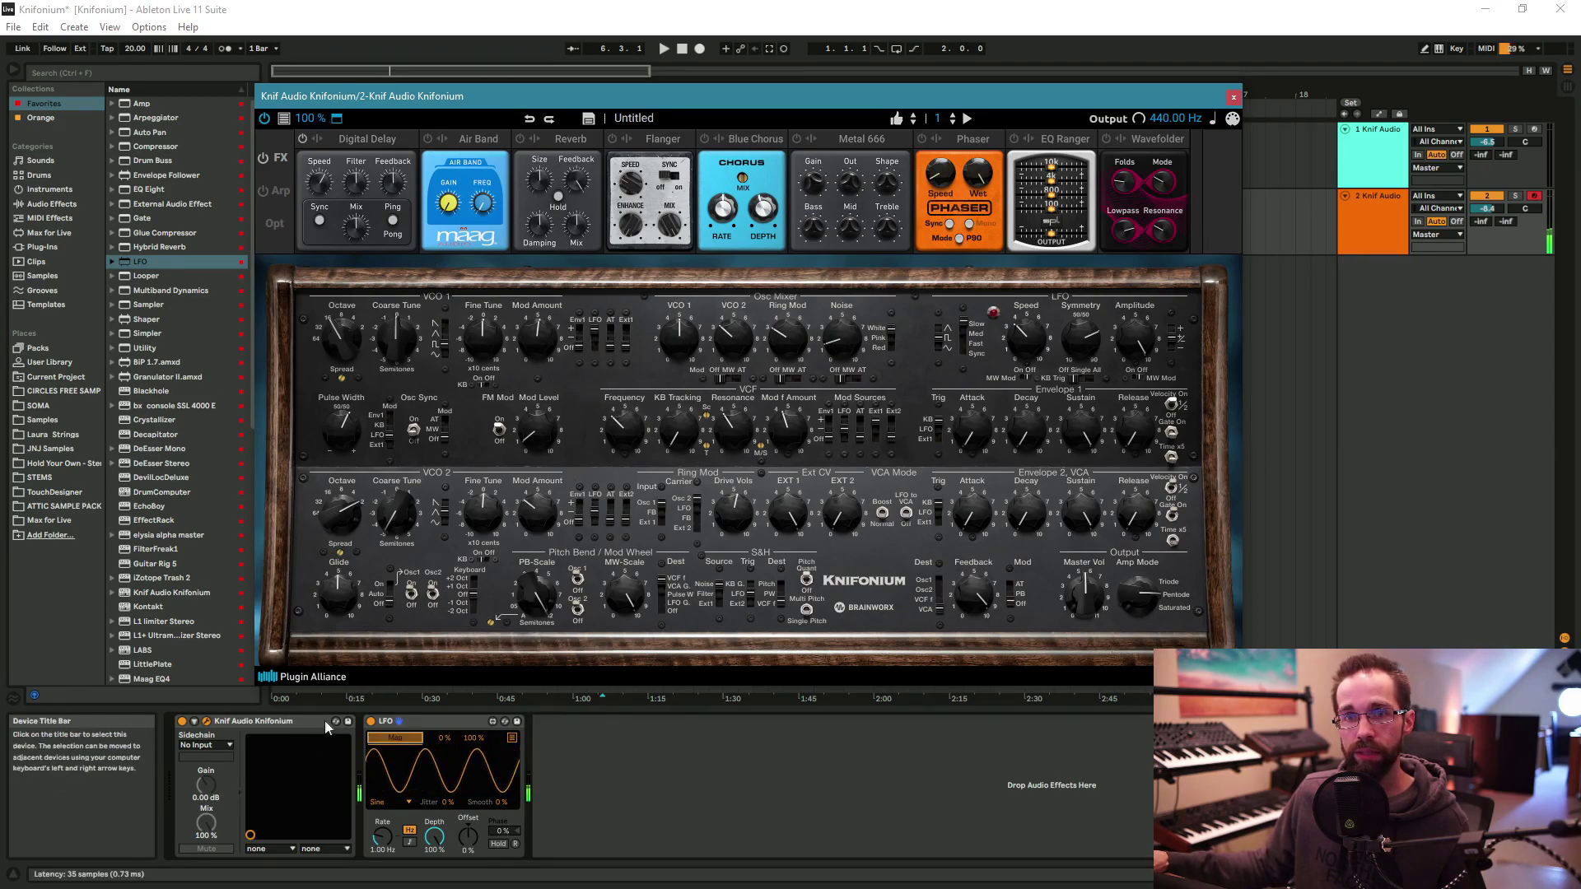
# Step: Expose the Digital Delay's Speed as a configured parameter of the Knifonium device and map the LFO to it
pyautogui.click(206, 728)
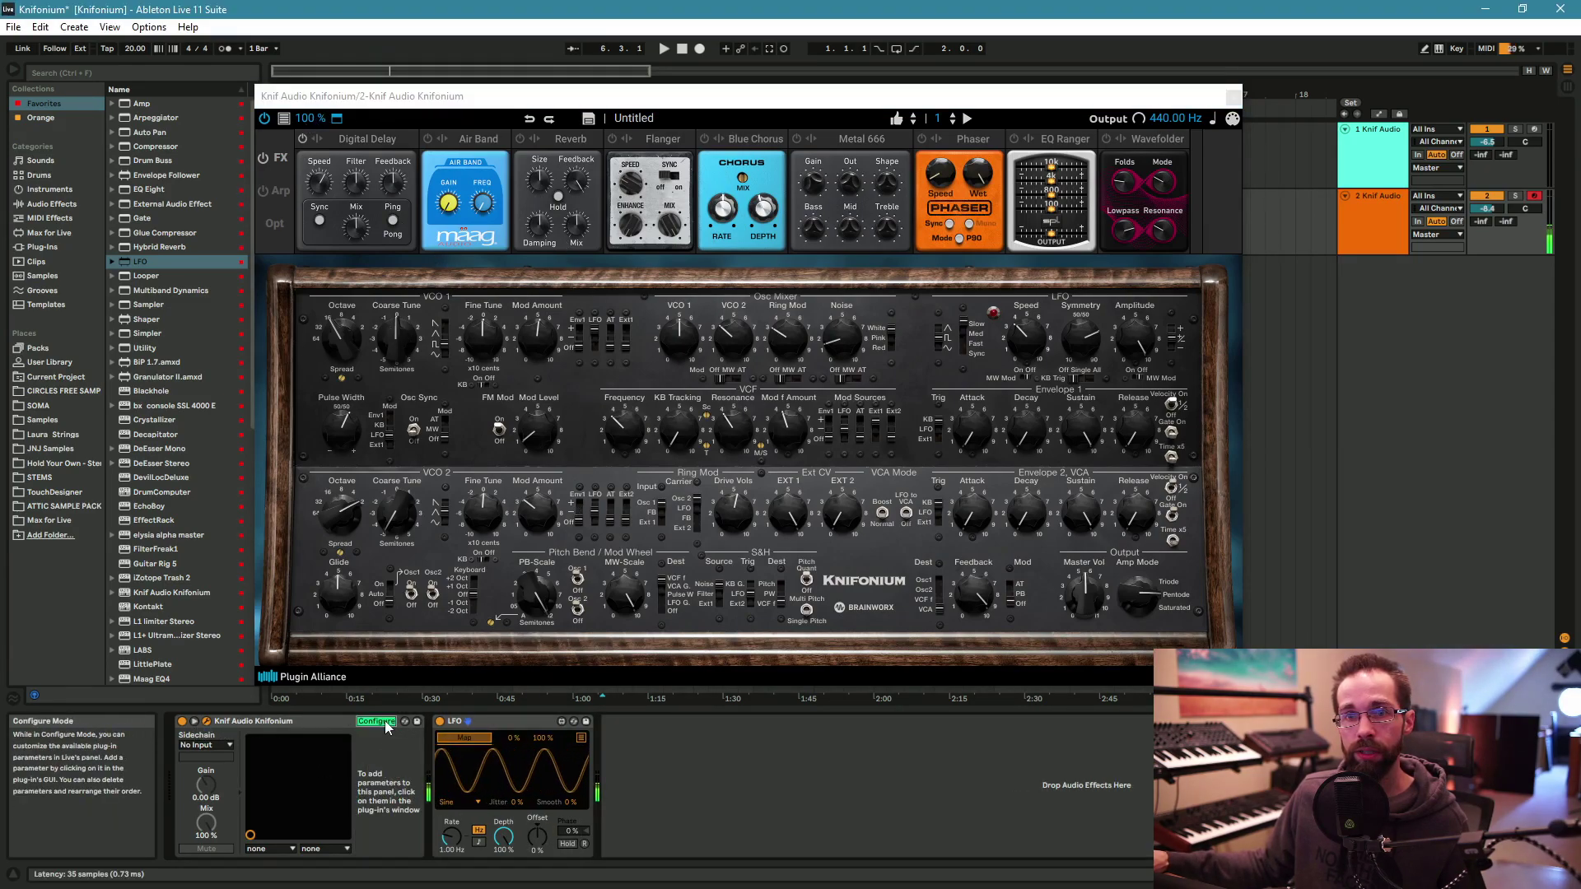
pyautogui.click(321, 184)
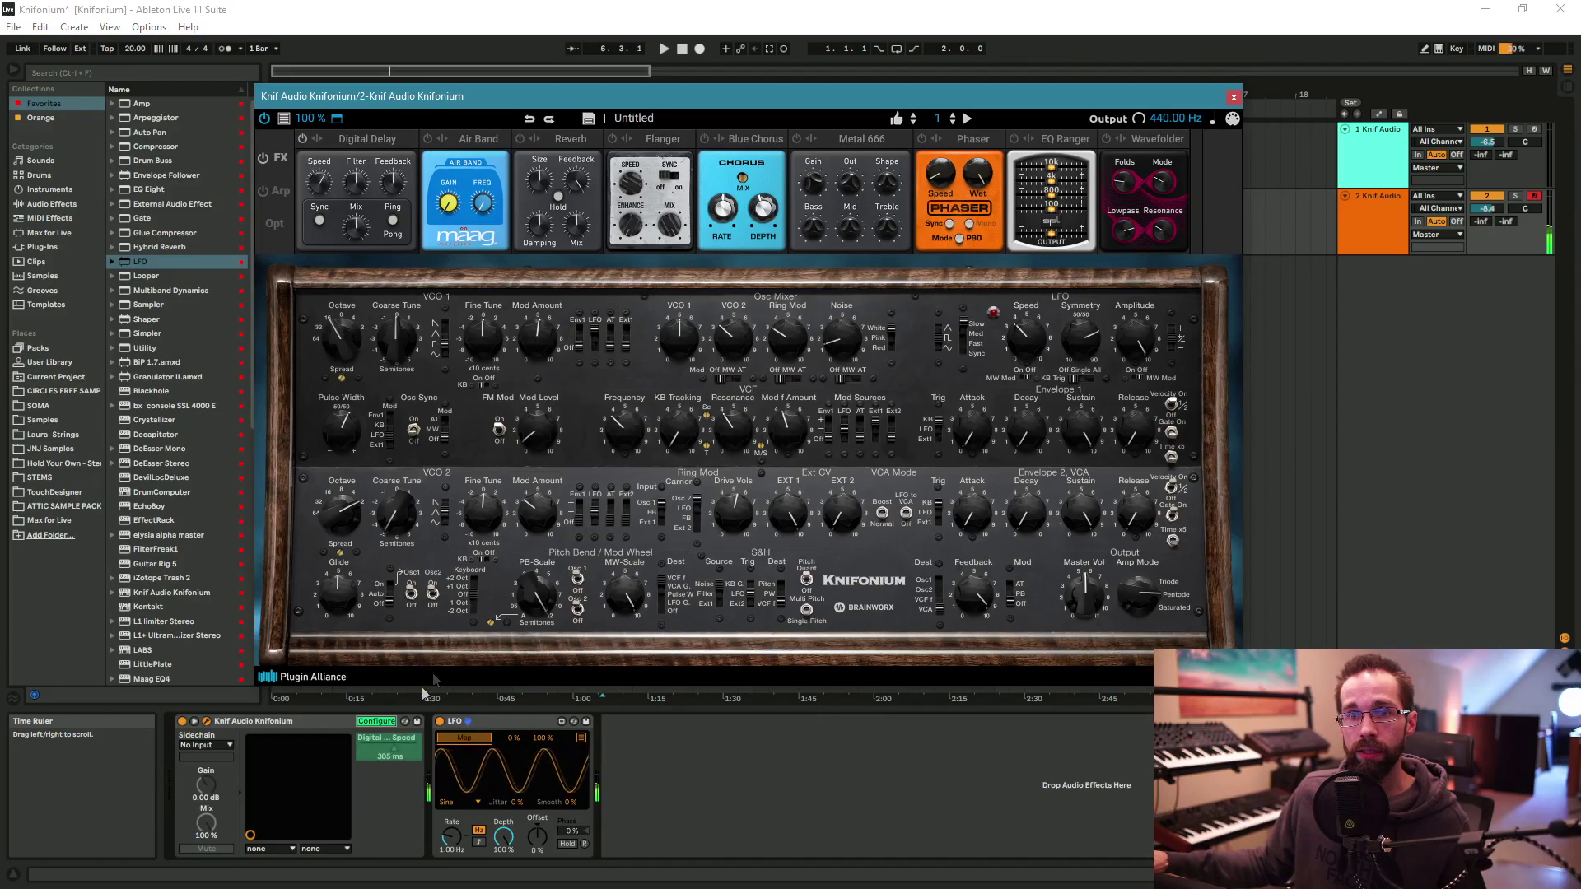
pyautogui.click(465, 738)
pyautogui.click(387, 741)
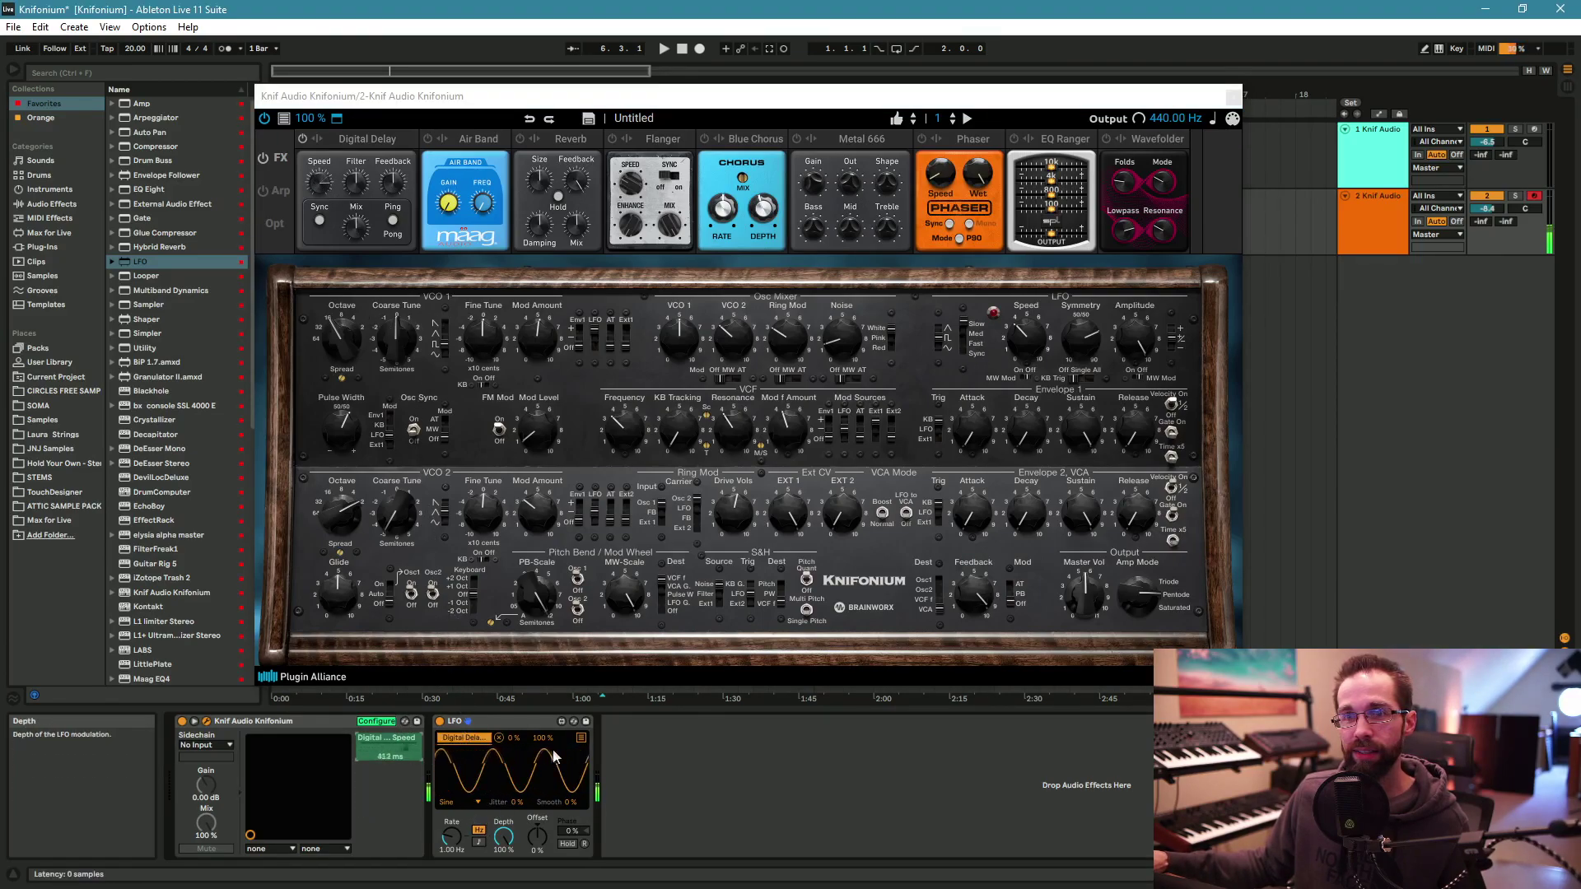
# Step: Narrow the LFO's modulation range to a minimum of 46% and a maximum of 57%
pyautogui.moveTo(512, 738); pyautogui.dragTo(512, 727)
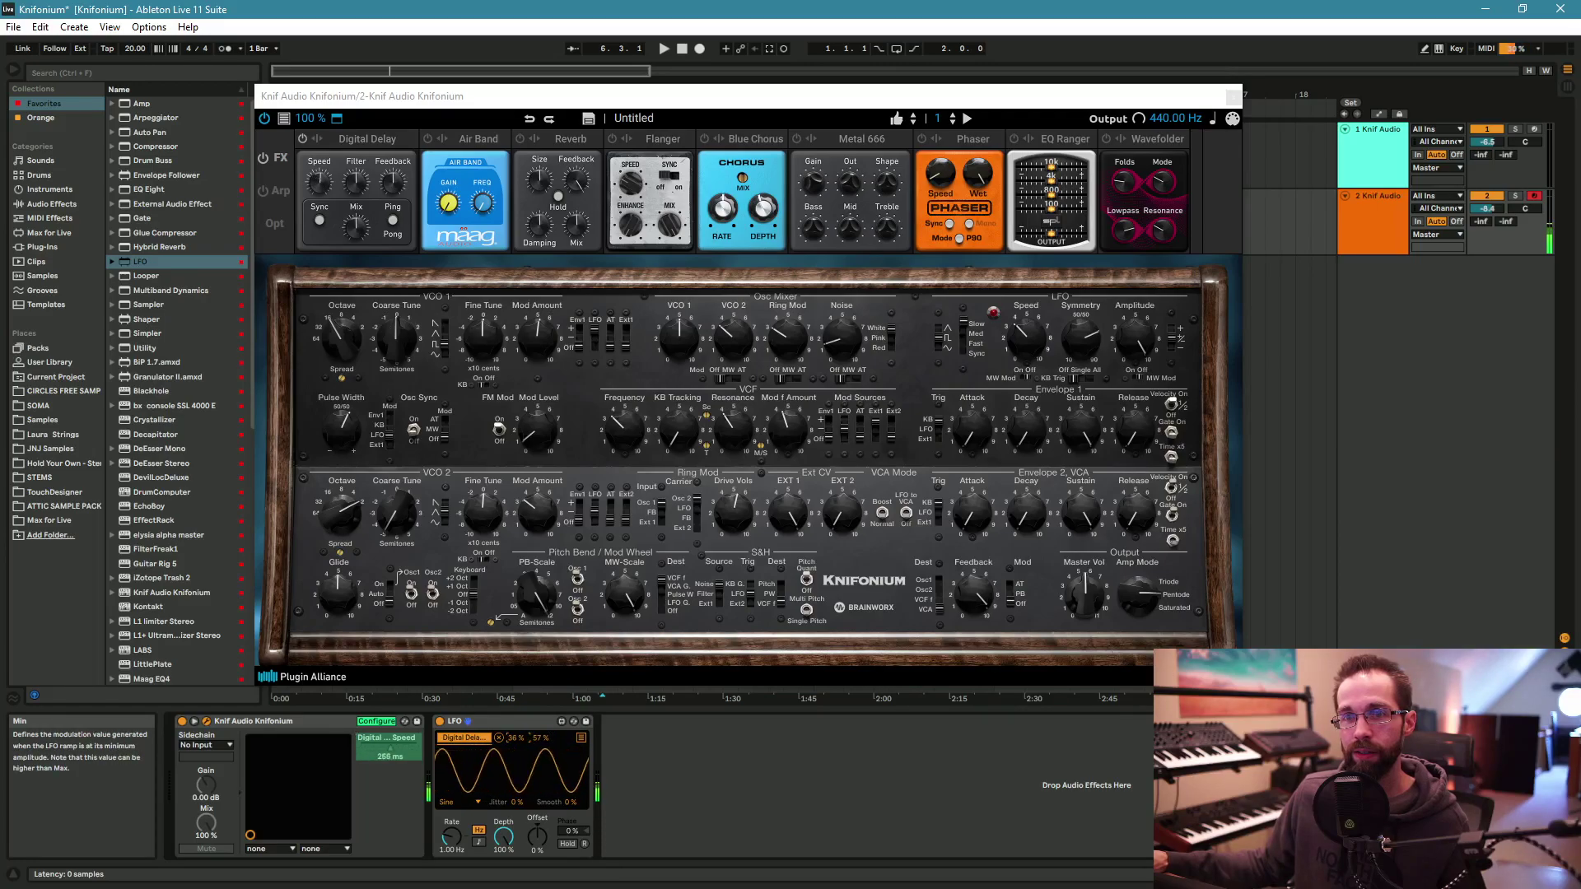
pyautogui.moveTo(512, 738); pyautogui.dragTo(513, 730)
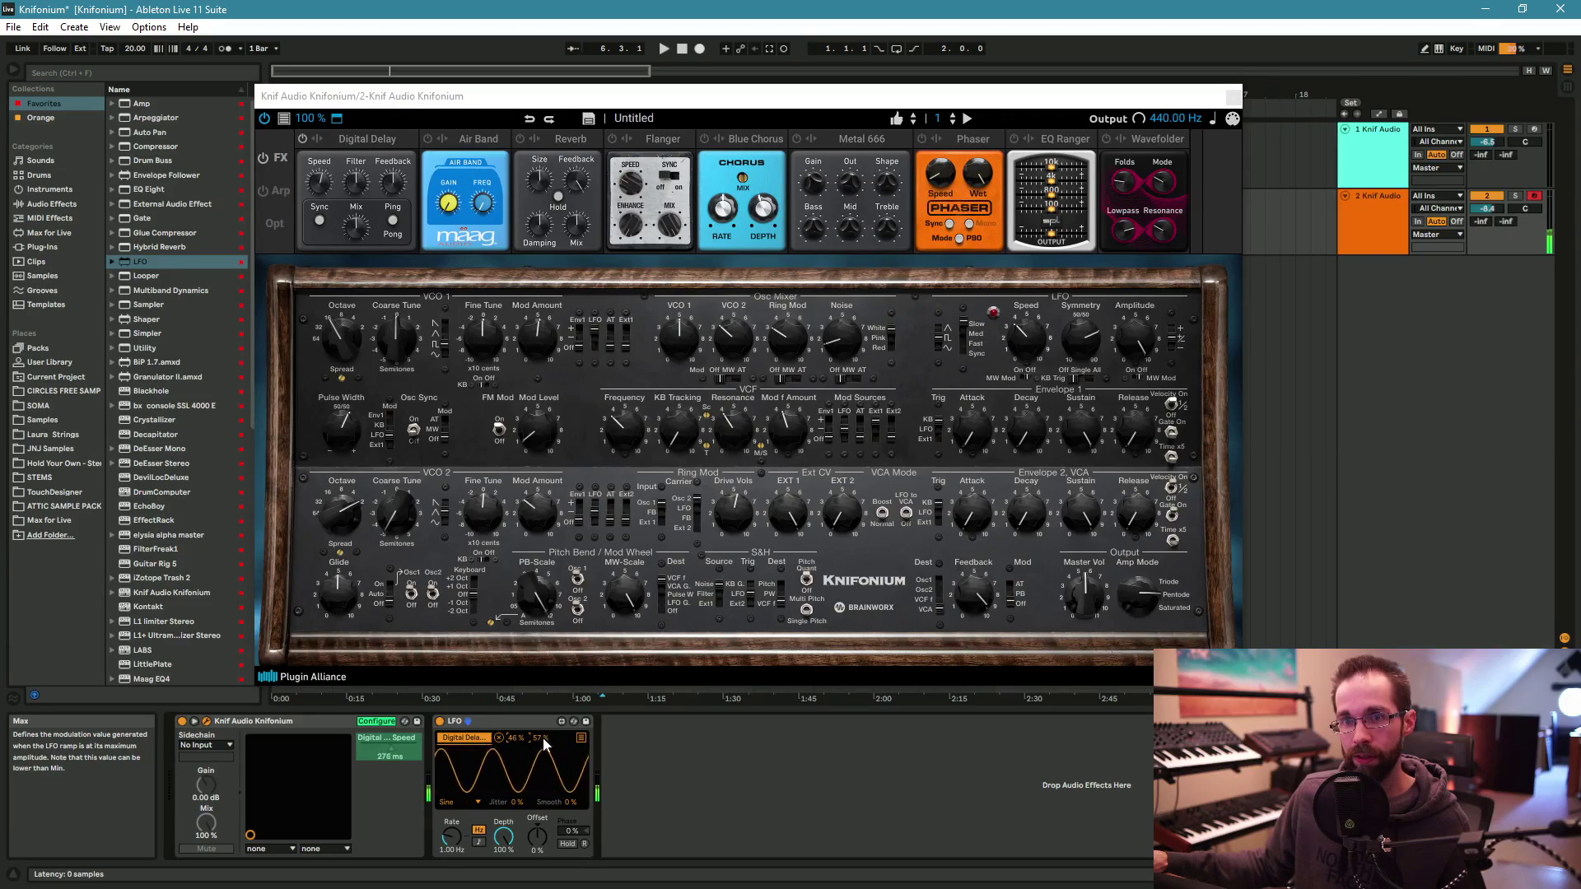
# Step: Add the VCF Frequency and VCF Resonance to the Knifonium device's configured parameters
pyautogui.moveTo(892, 97); pyautogui.dragTo(799, 81)
pyautogui.click(1398, 239)
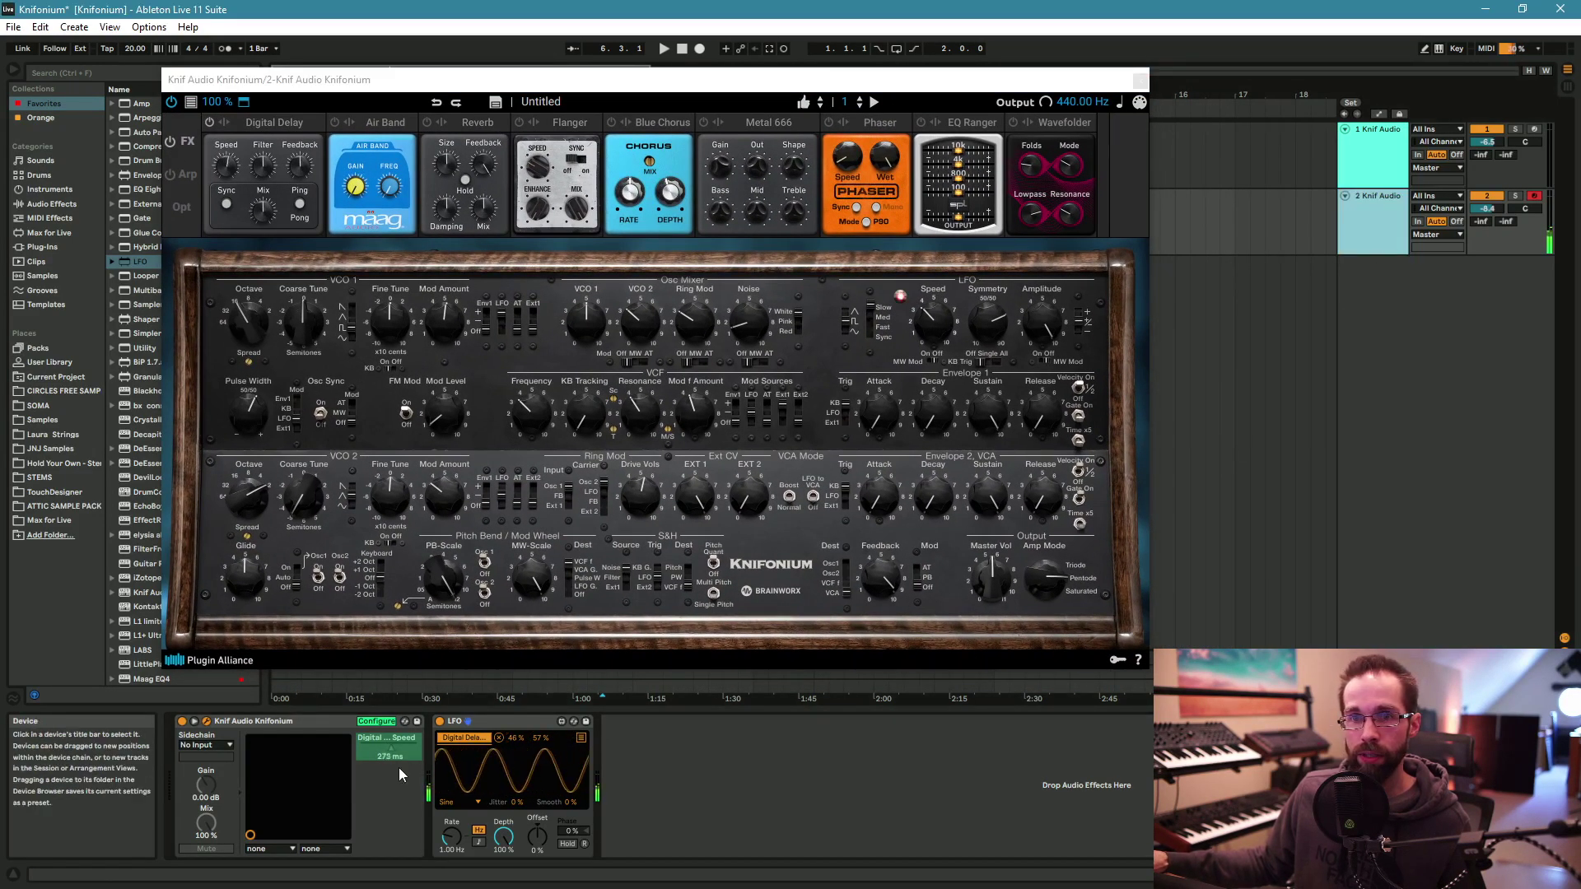
pyautogui.click(541, 416)
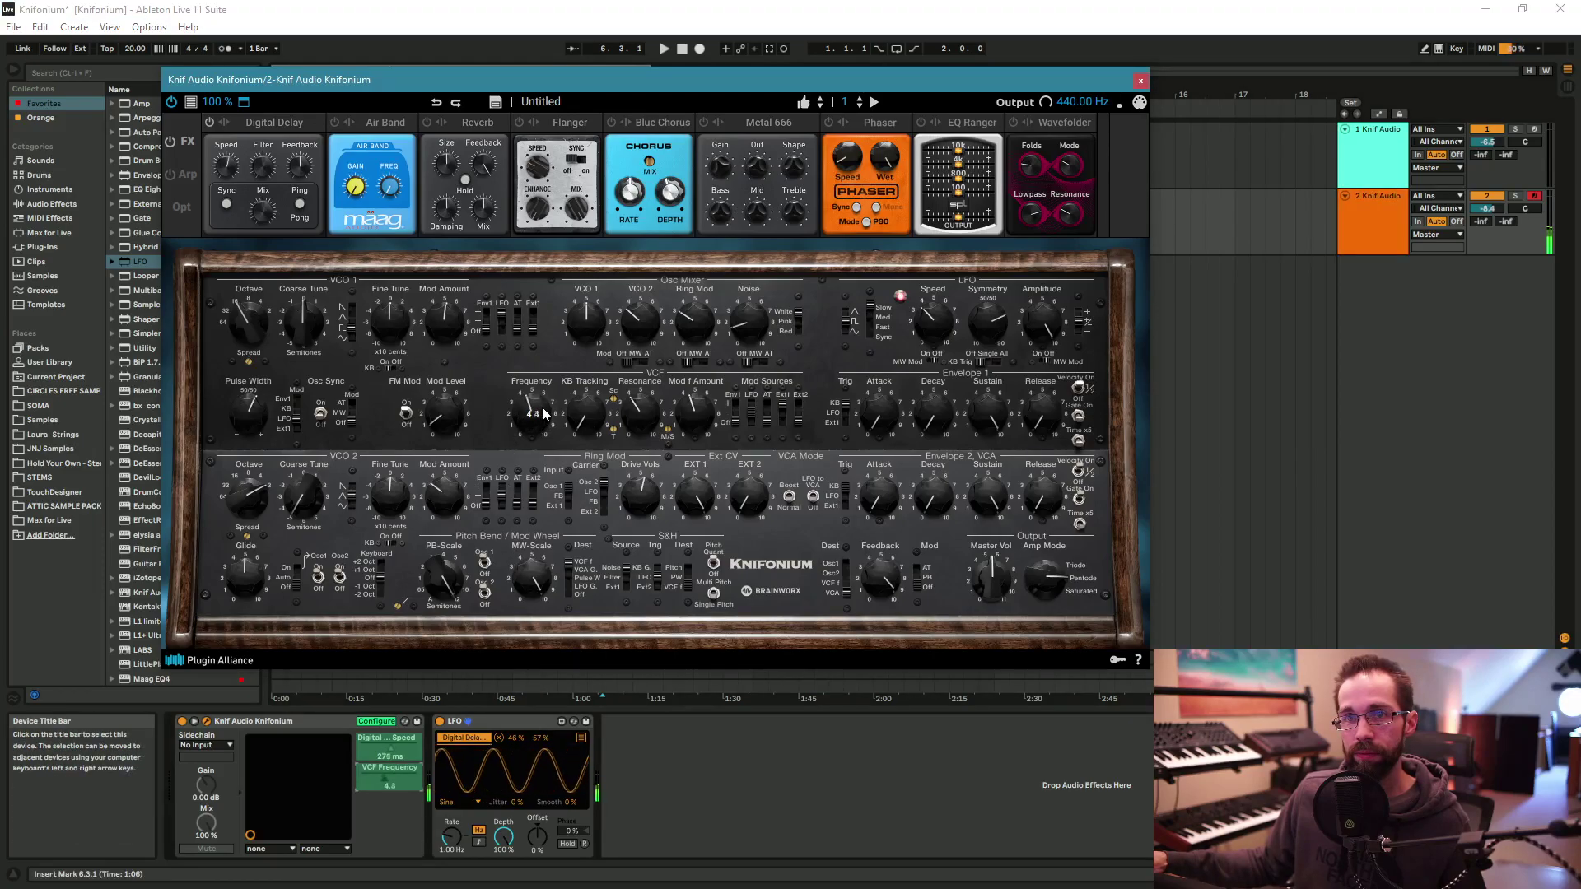
pyautogui.click(644, 411)
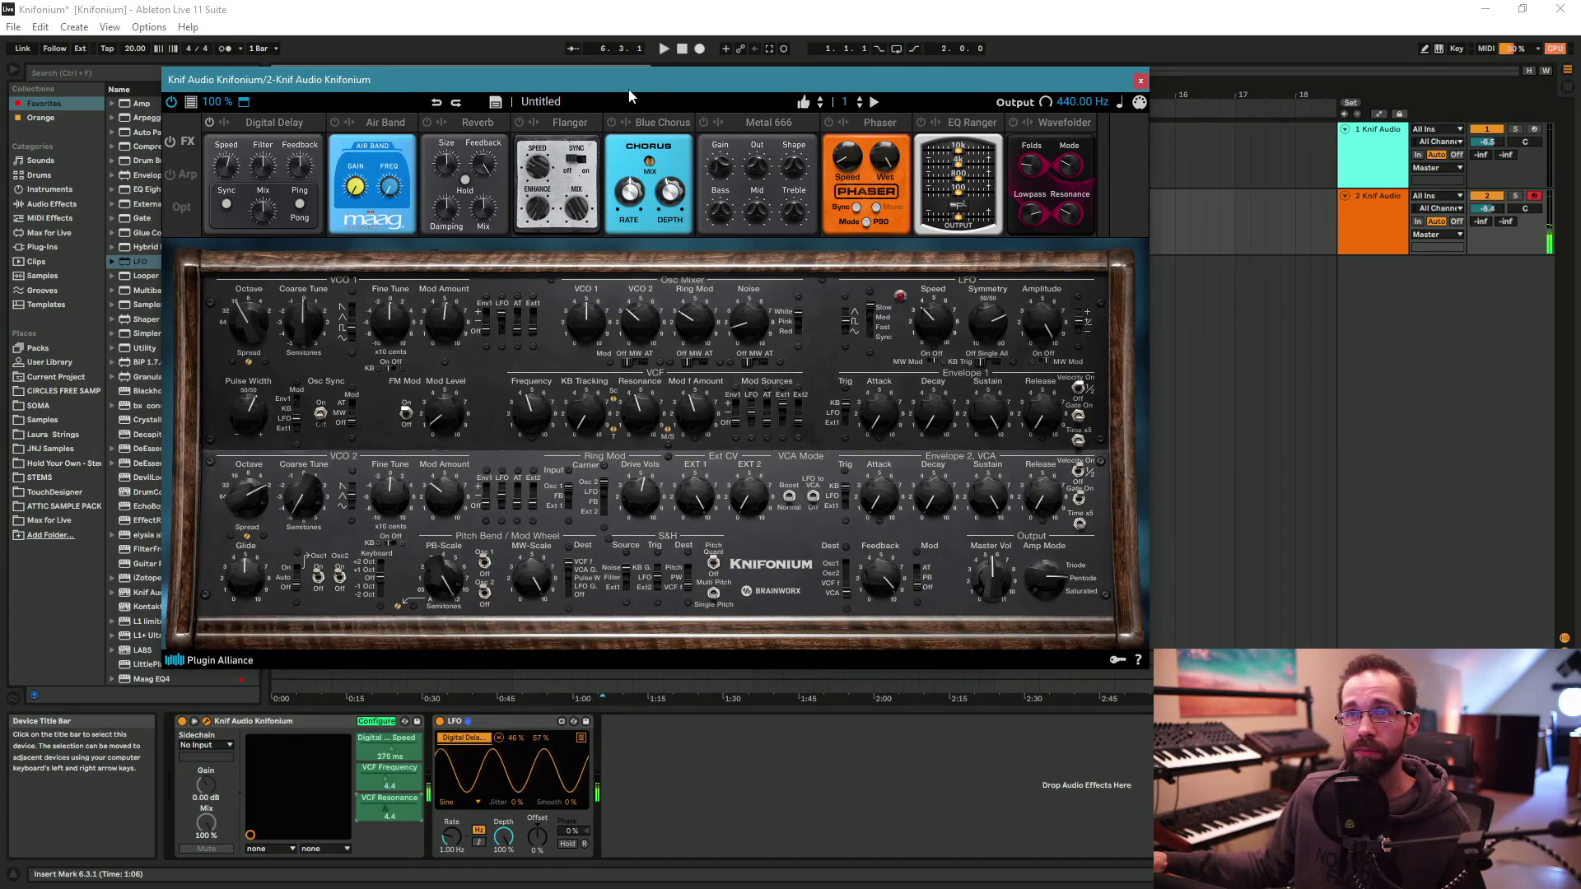
# Step: Add Envelope 2's Gate On switch to the configured parameters and close the Knifonium plugin window
pyautogui.moveTo(629, 90); pyautogui.dragTo(777, 92)
pyautogui.click(515, 723)
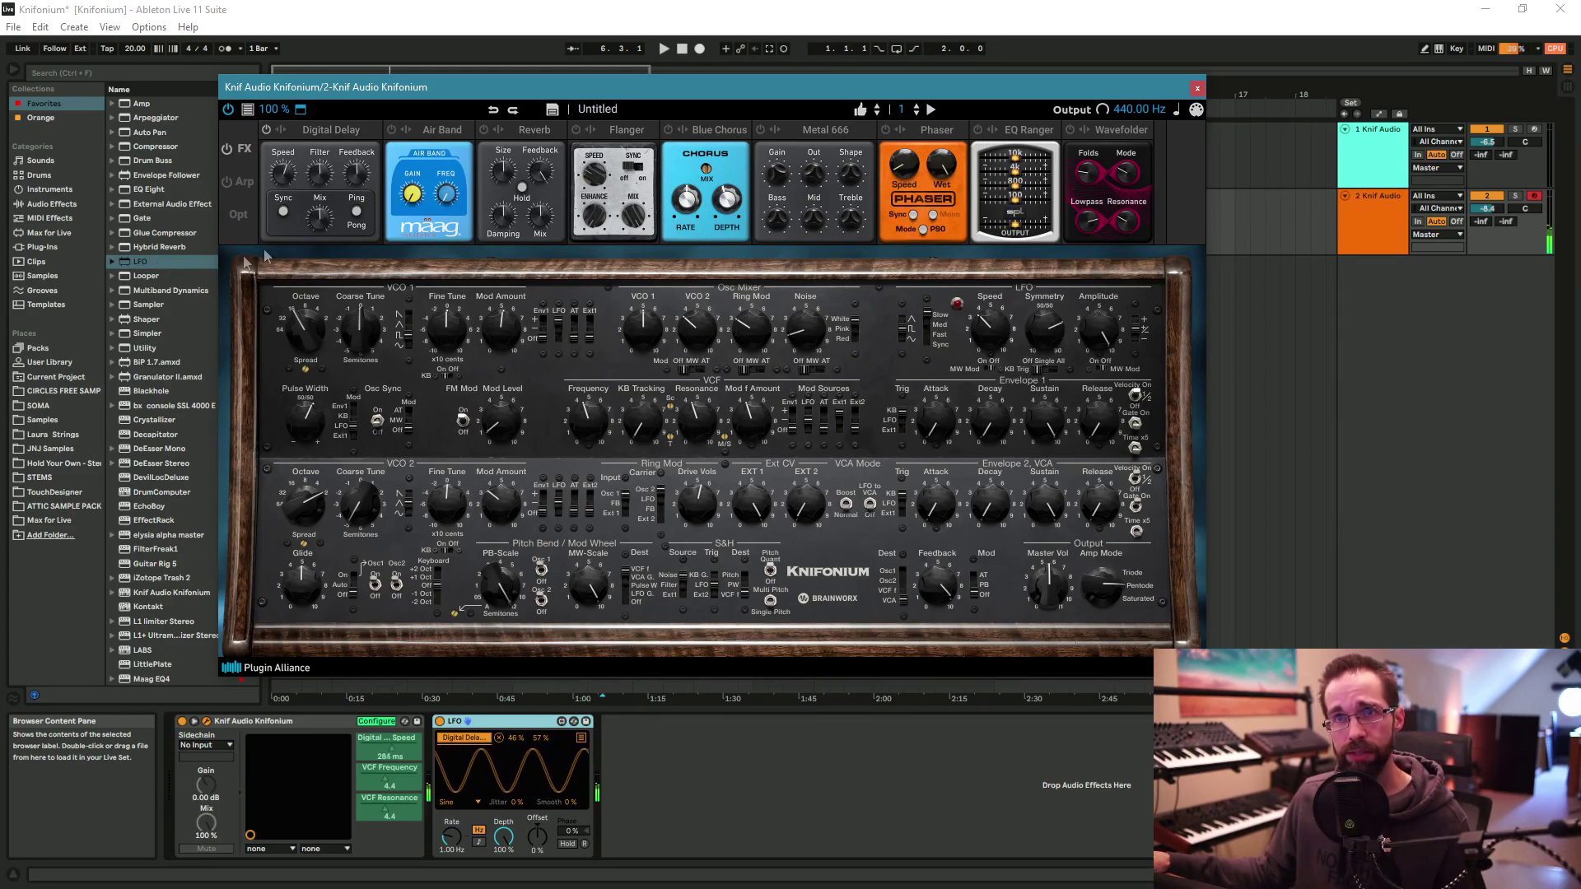
pyautogui.moveTo(700, 86); pyautogui.dragTo(702, 91)
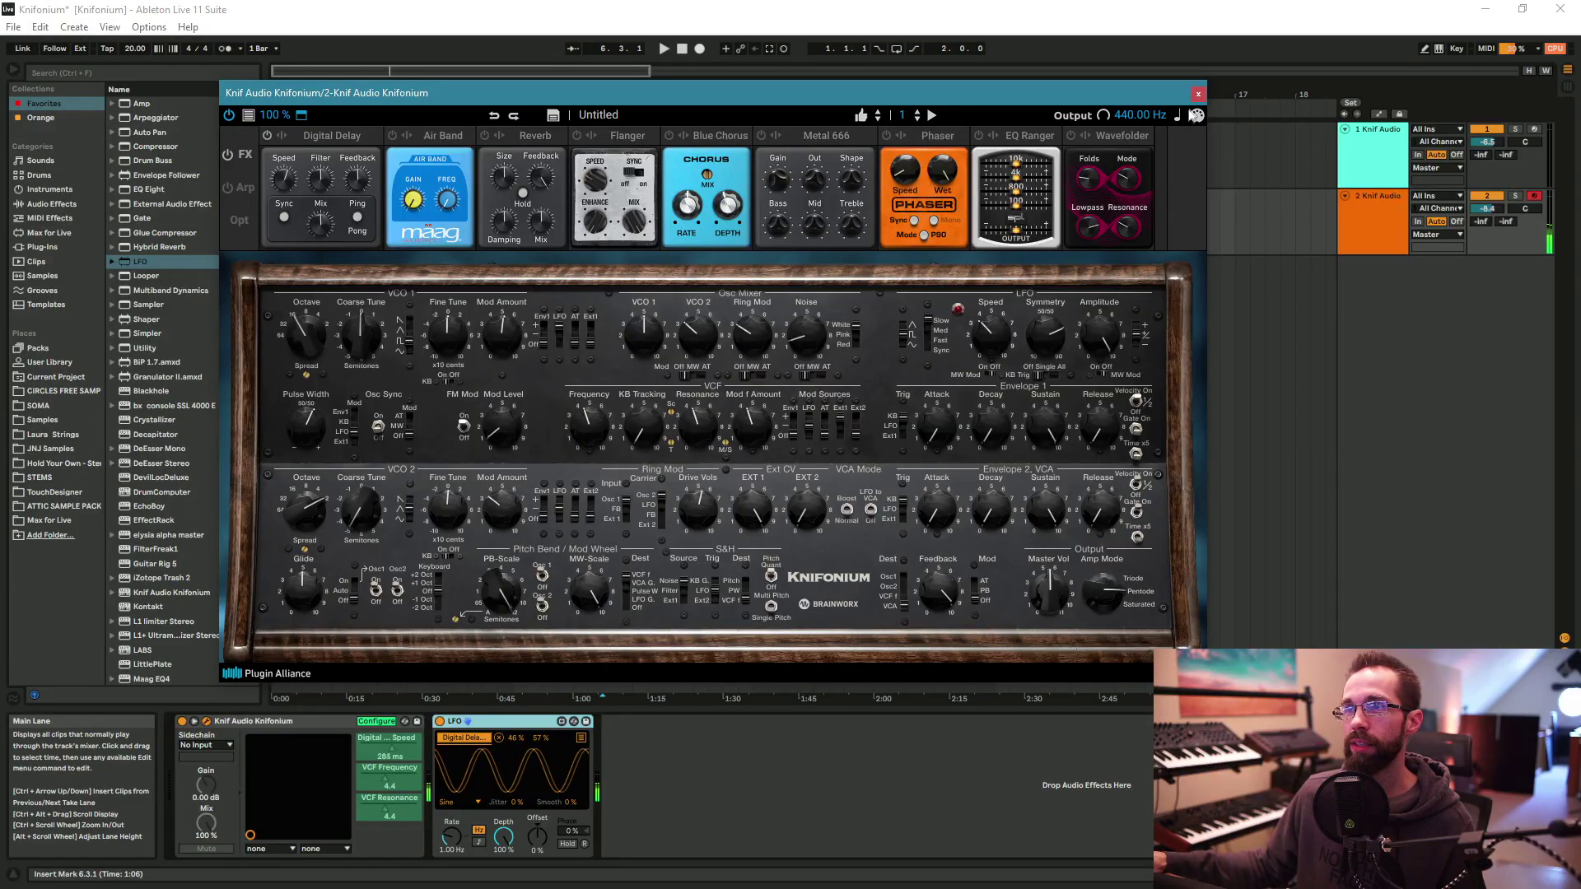
pyautogui.click(1138, 527)
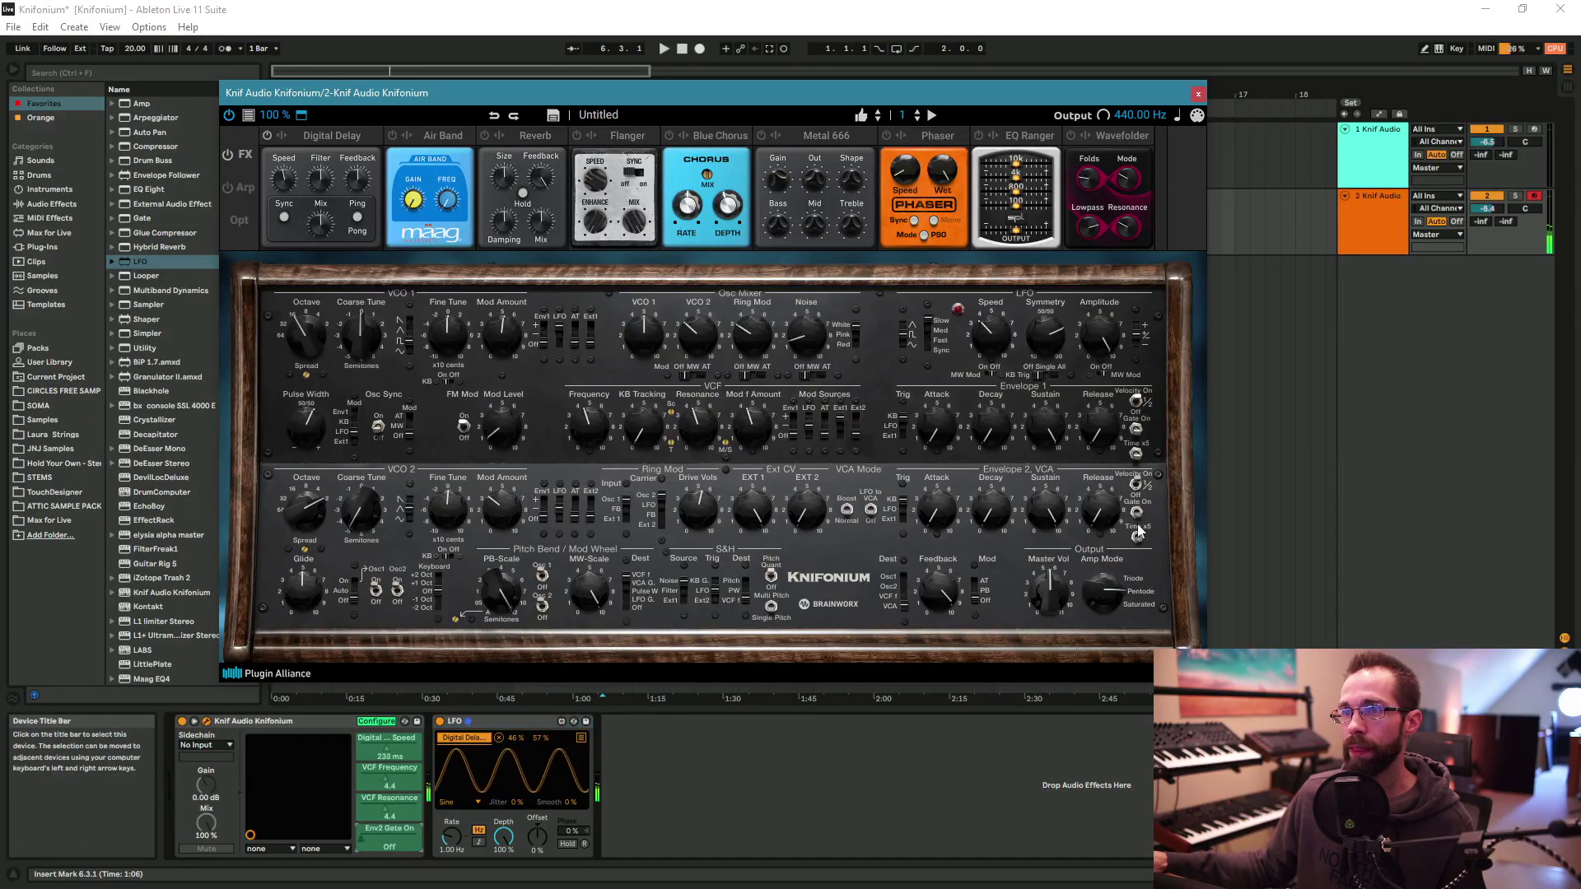
pyautogui.click(1198, 94)
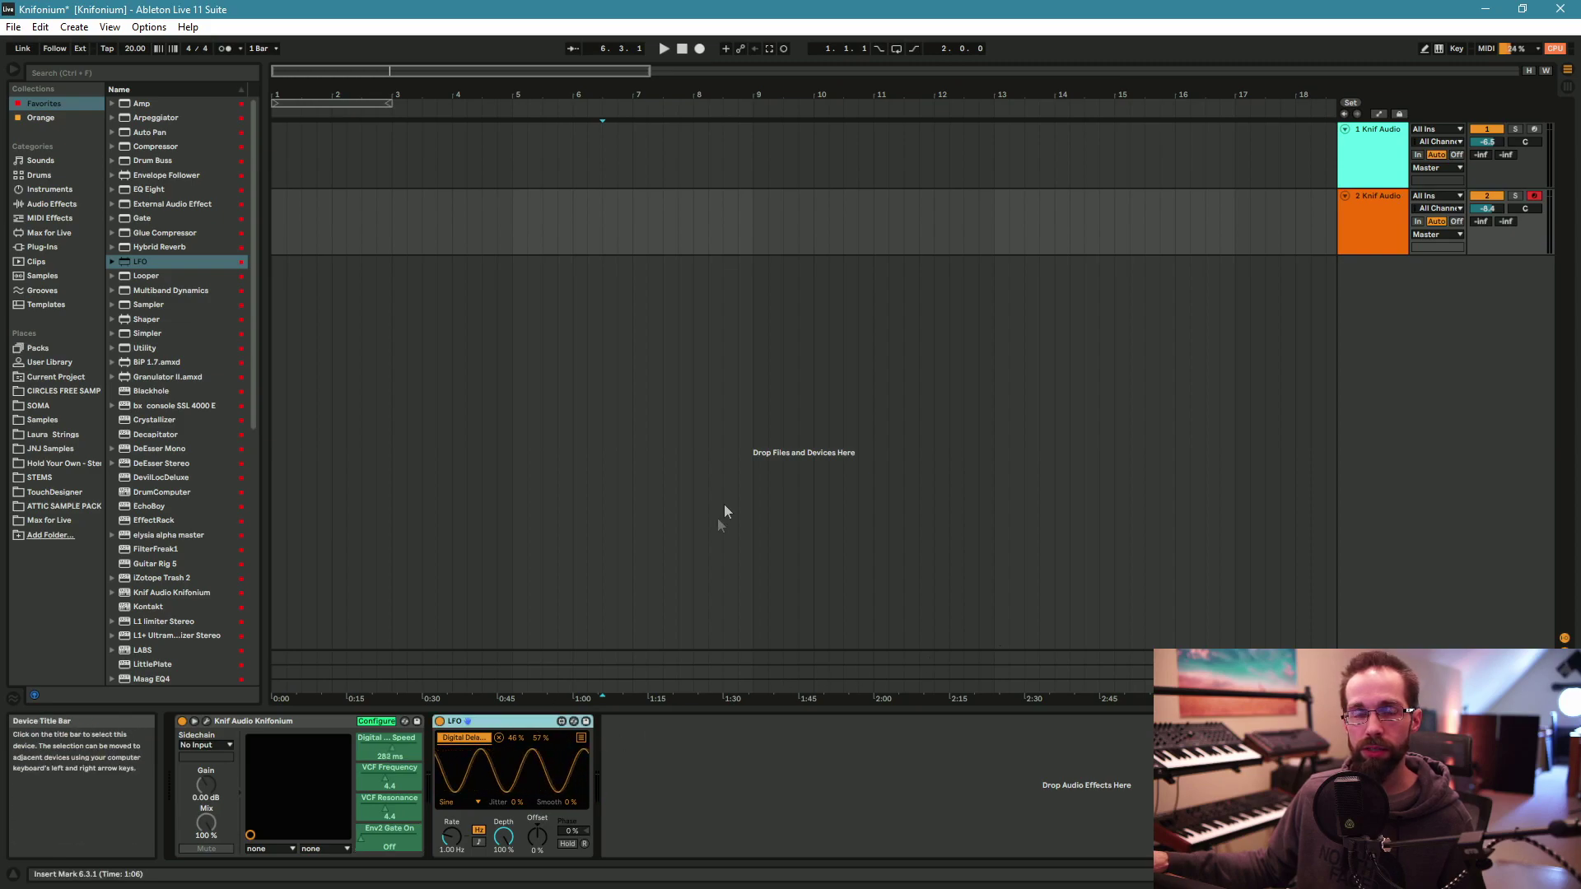
pyautogui.click(1390, 239)
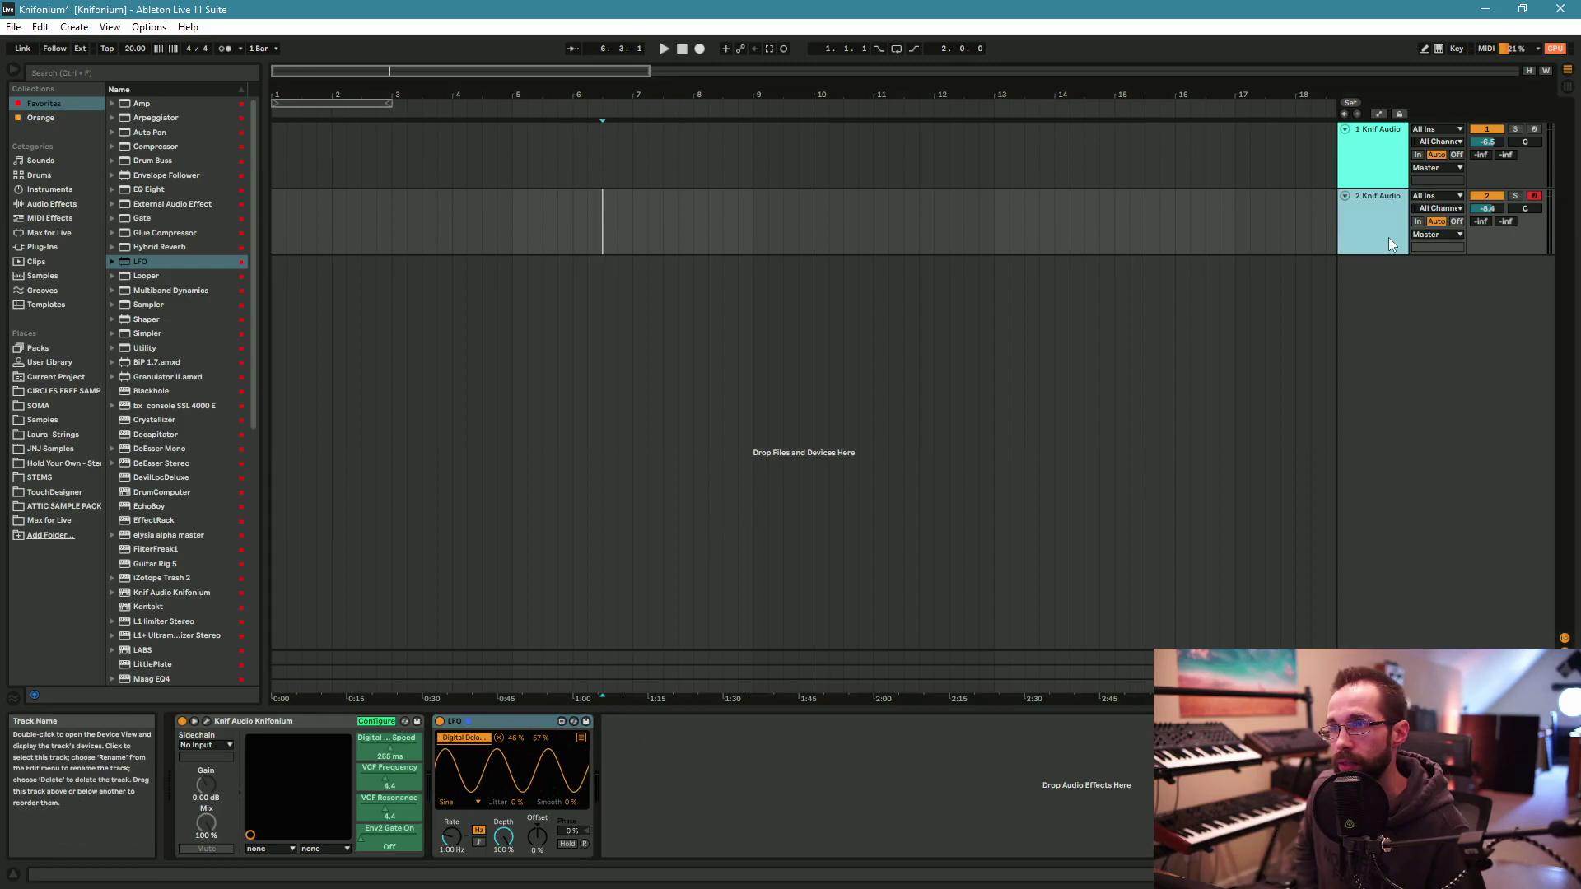